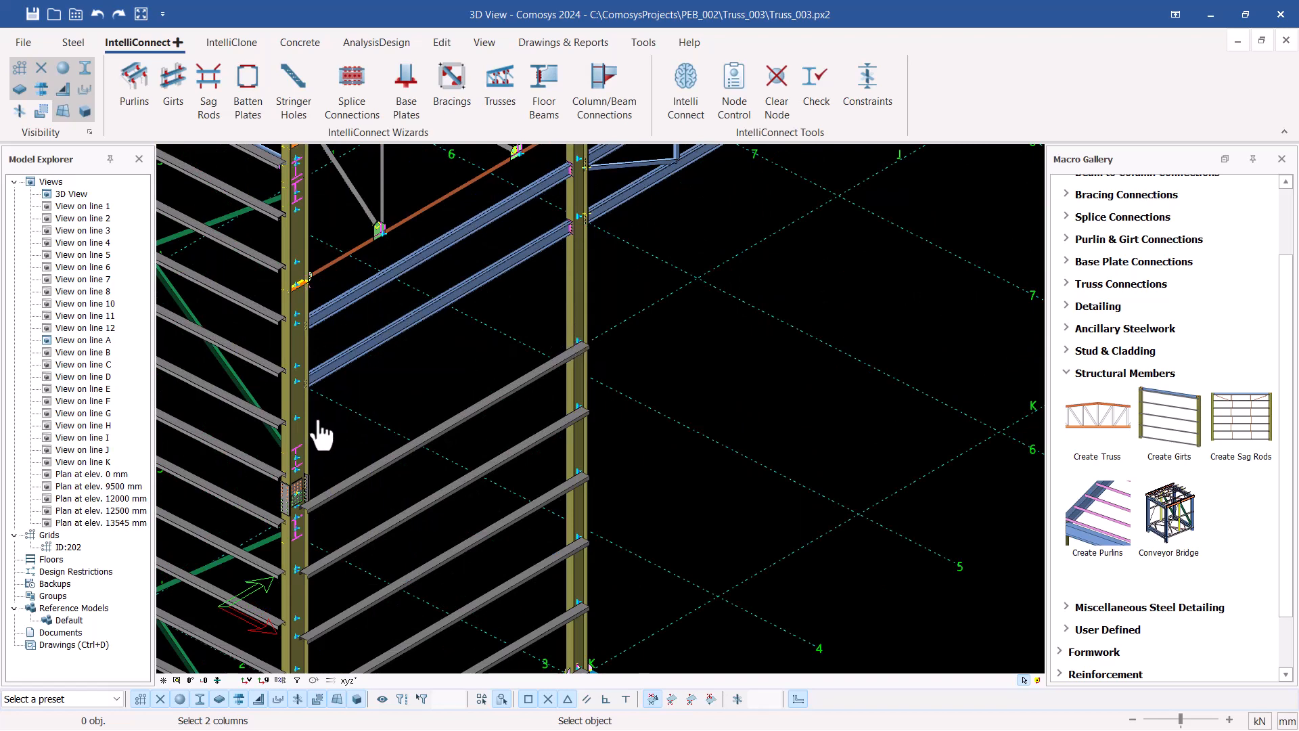
Create girts between the corner column at grid K1 and the adjacent column on line 3, using the column segments above the splice
scroll(302, 506, "up", 2)
scroll(302, 511, "up", 1)
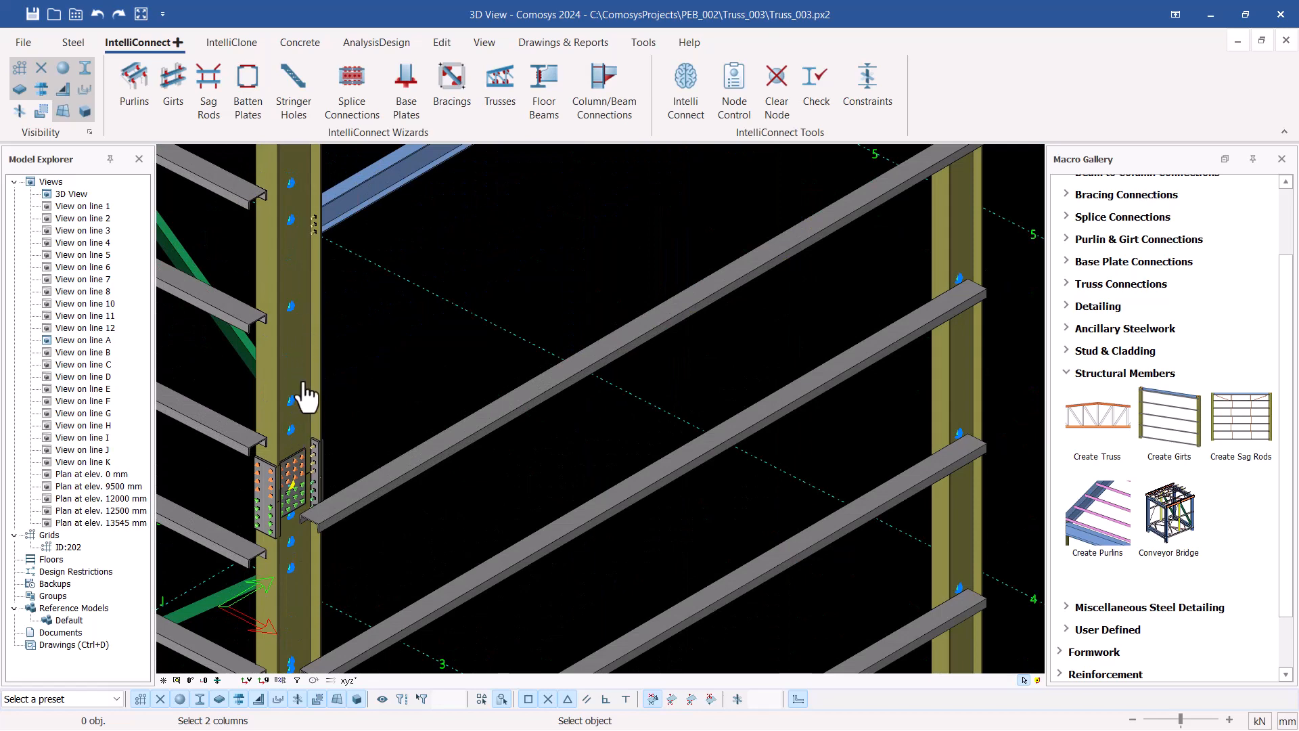
key("Escape")
scroll(294, 368, "down", 2)
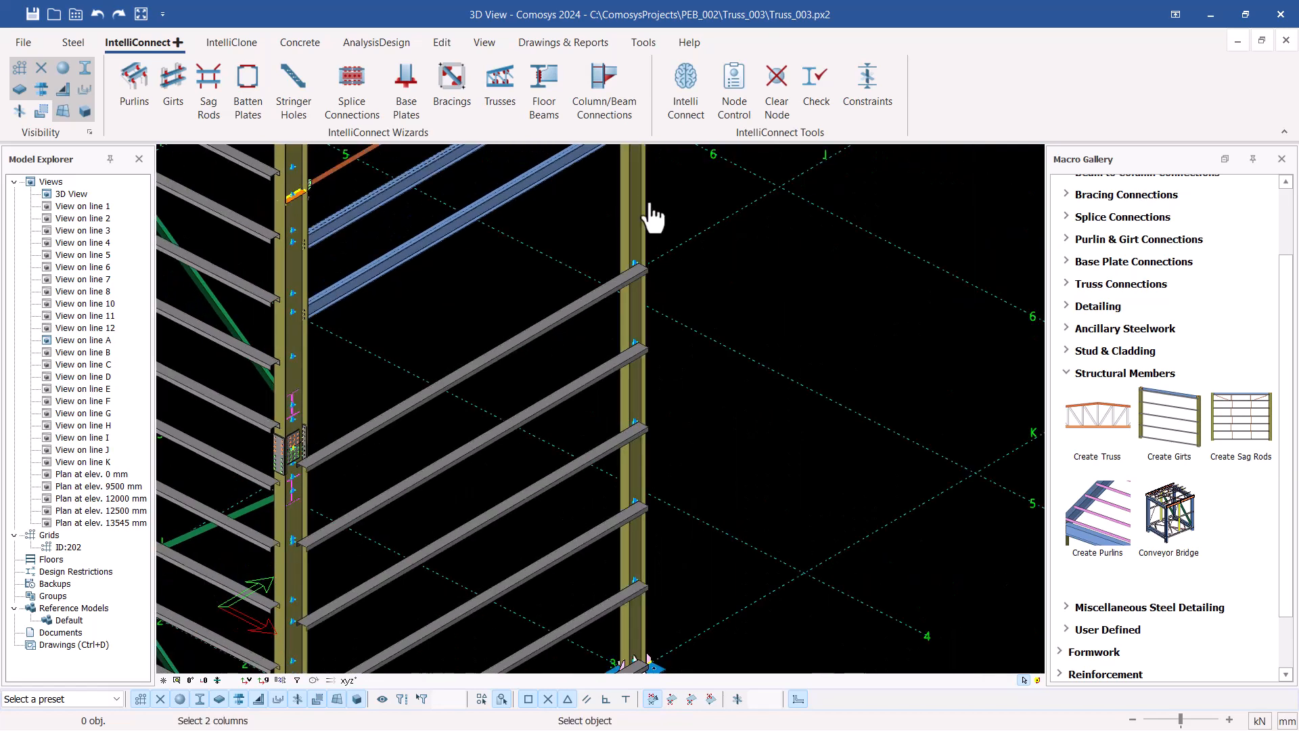
scroll(531, 426, "down", 1)
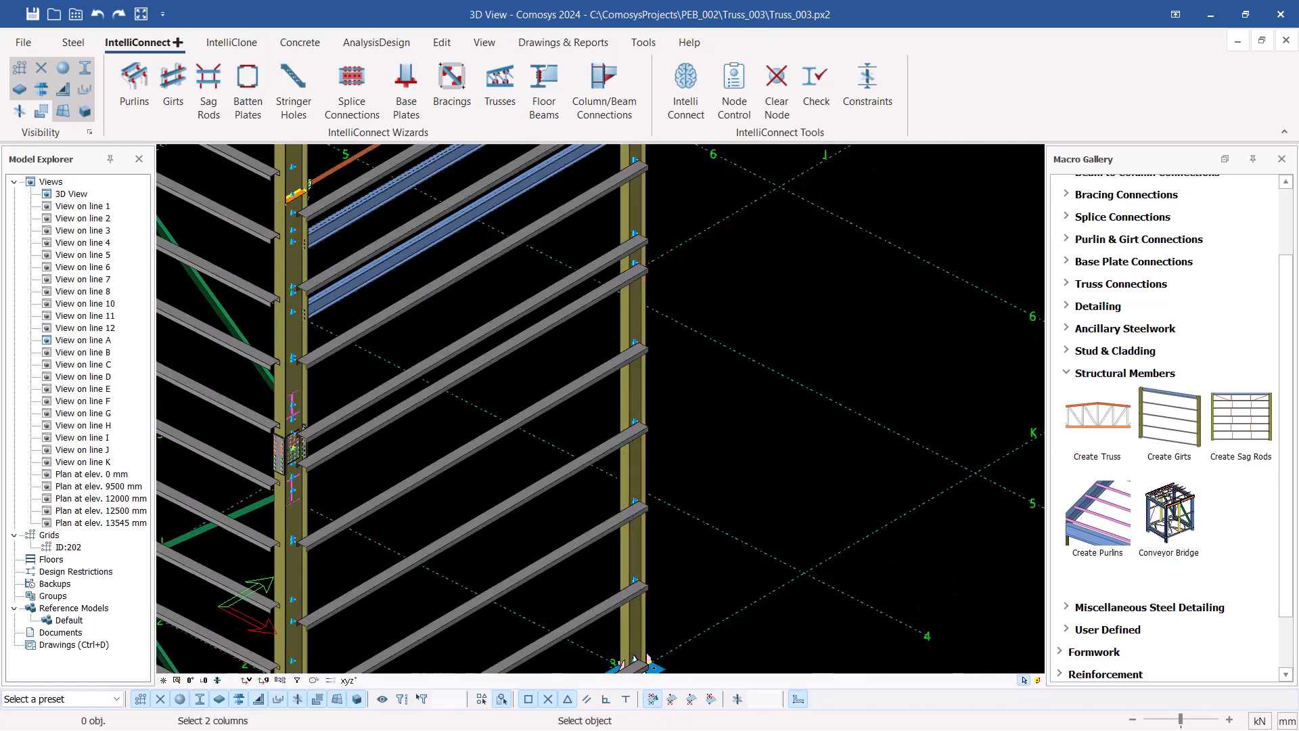
Examine the girts between columns K1 and K3 from the base plates up to the truss level
scroll(530, 426, "down", 1)
scroll(583, 293, "up", 2)
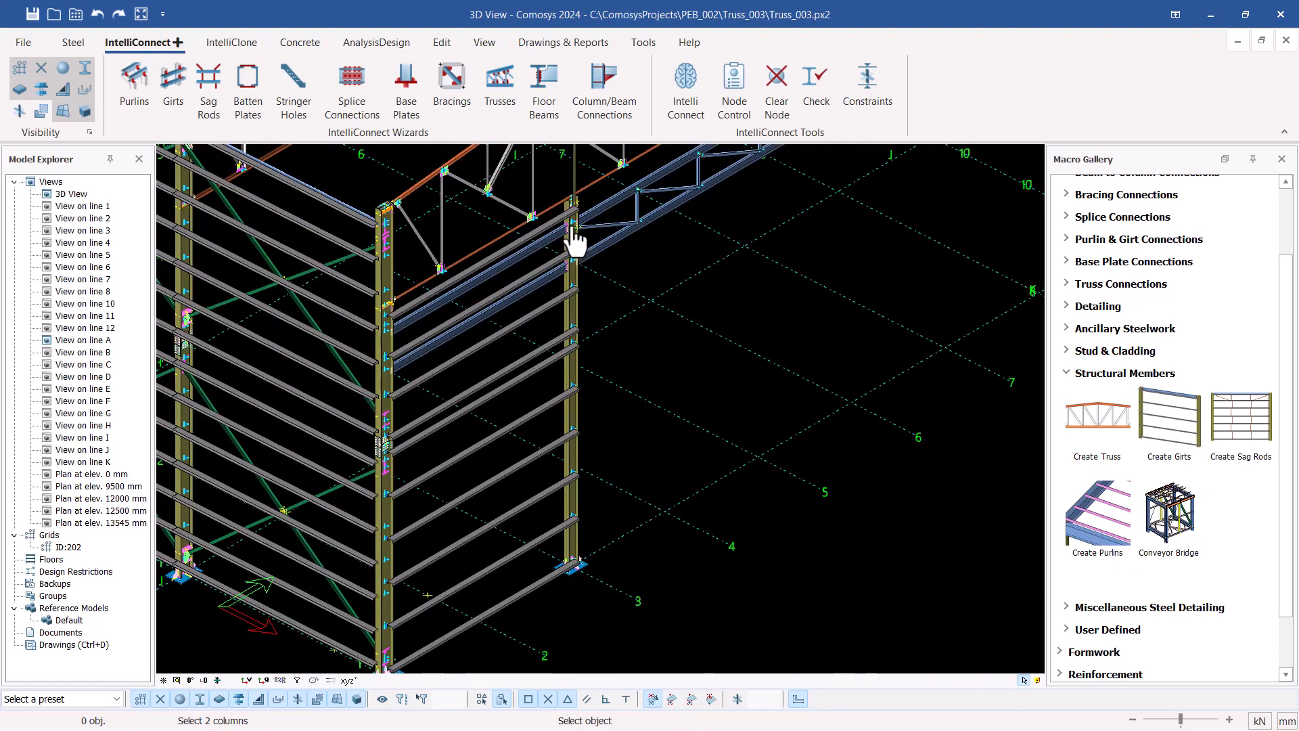
scroll(578, 237, "up", 3)
scroll(575, 230, "down", 3)
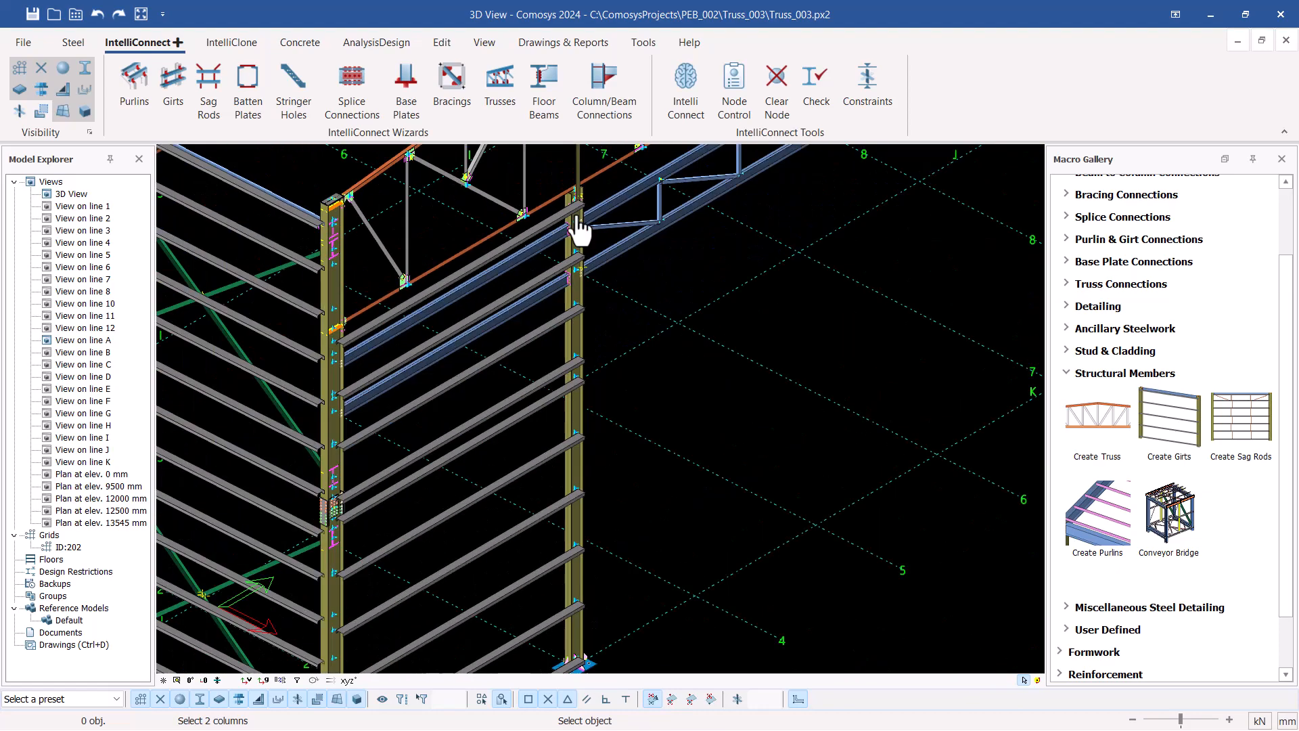
scroll(565, 544, "down", 1)
scroll(565, 545, "down", 1)
scroll(597, 467, "down", 1)
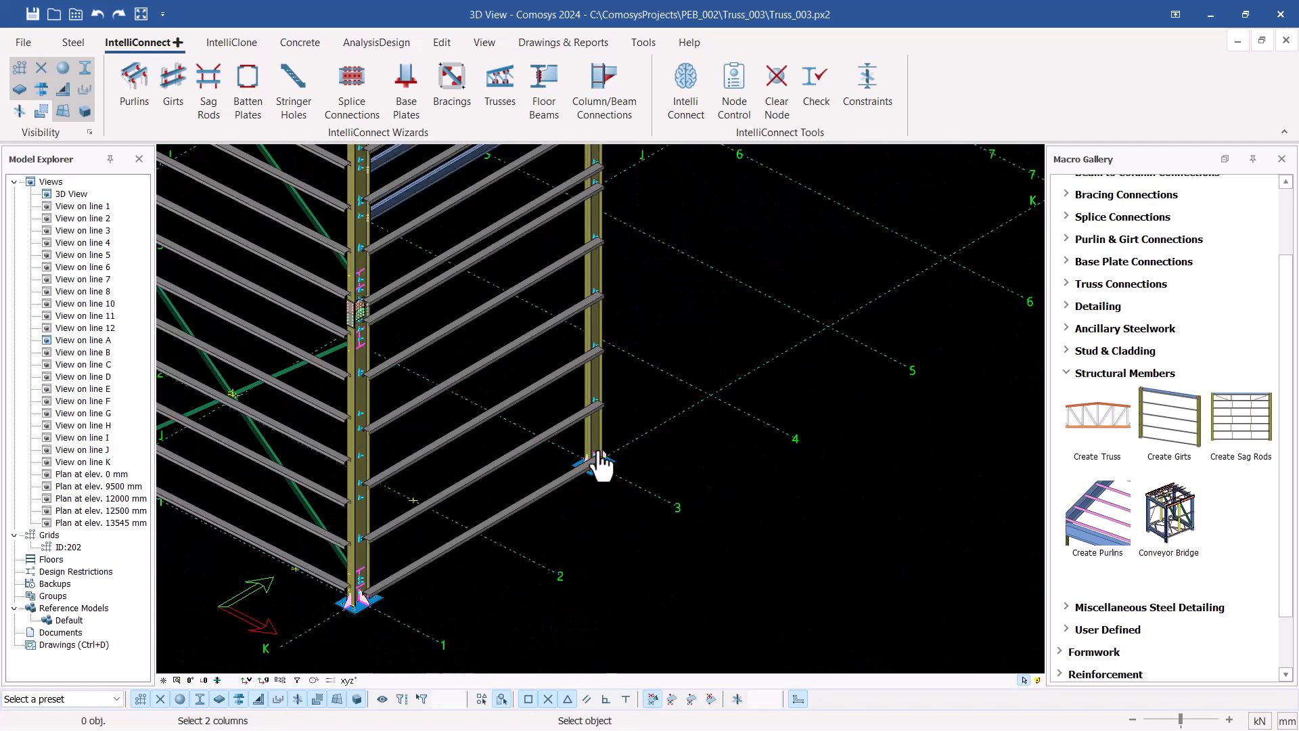
scroll(544, 520, "down", 1)
scroll(580, 267, "up", 3)
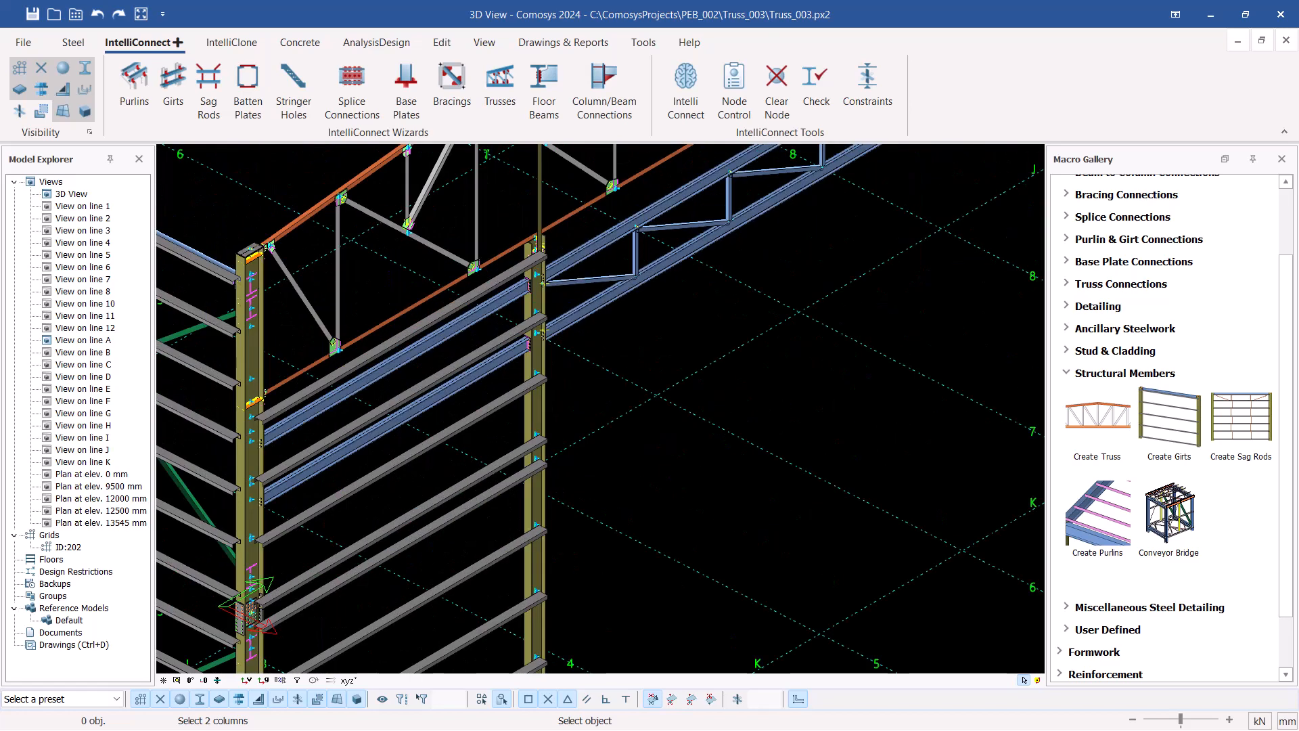
scroll(579, 274, "down", 1)
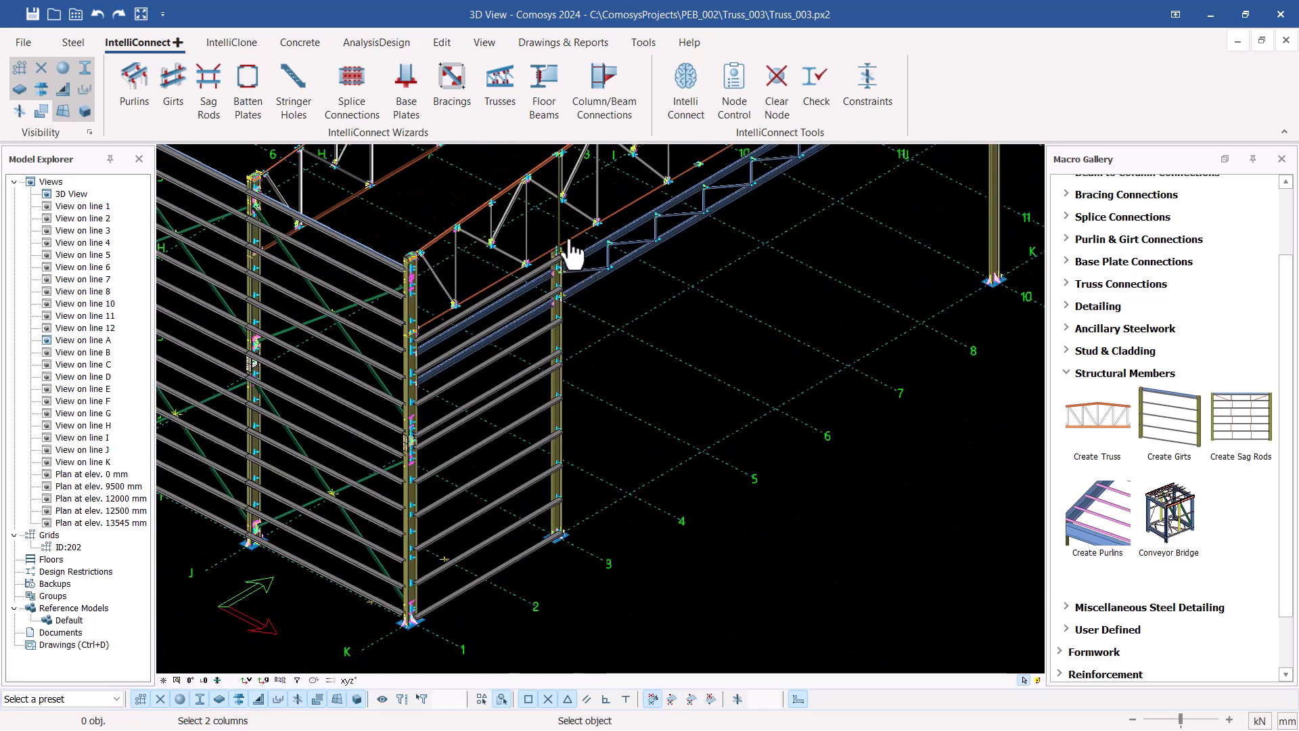
Create the uppermost girts between the K1 corner column and the slender post above column K3, and end the command
scroll(568, 236, "up", 1)
scroll(302, 386, "up", 2)
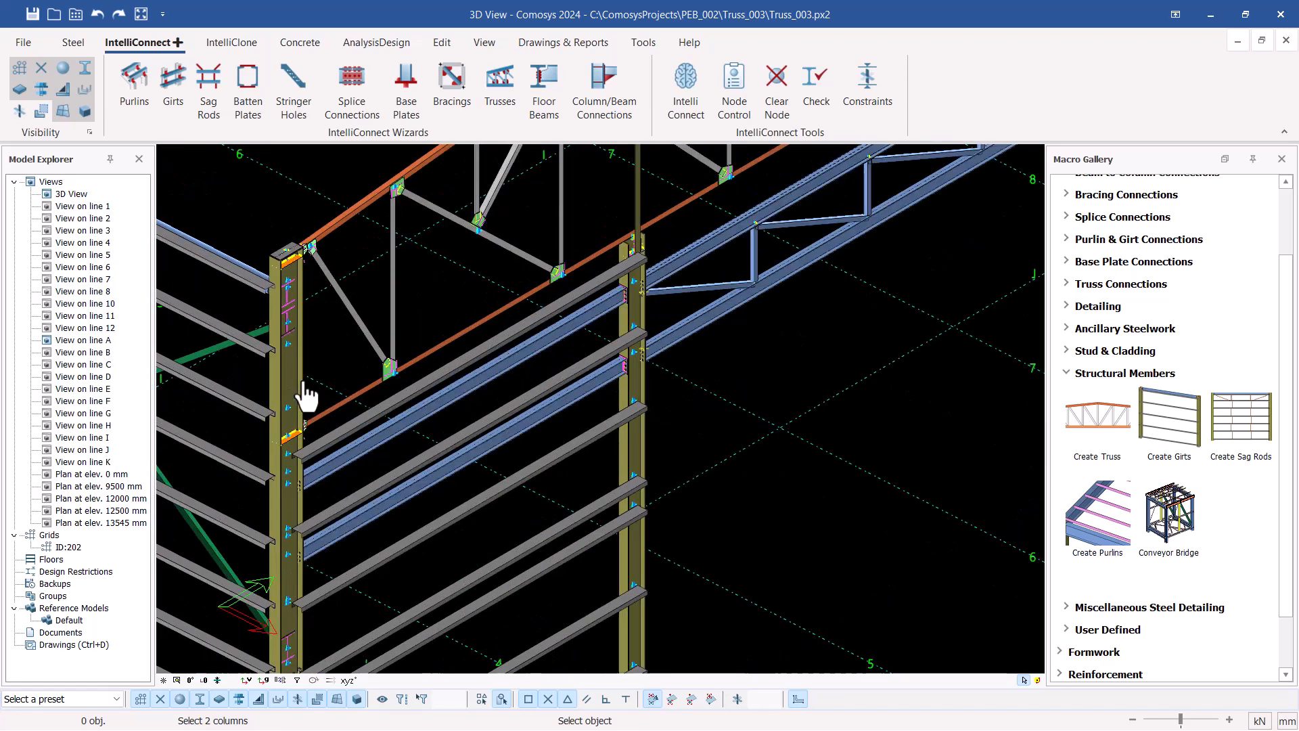
scroll(419, 427, "down", 3)
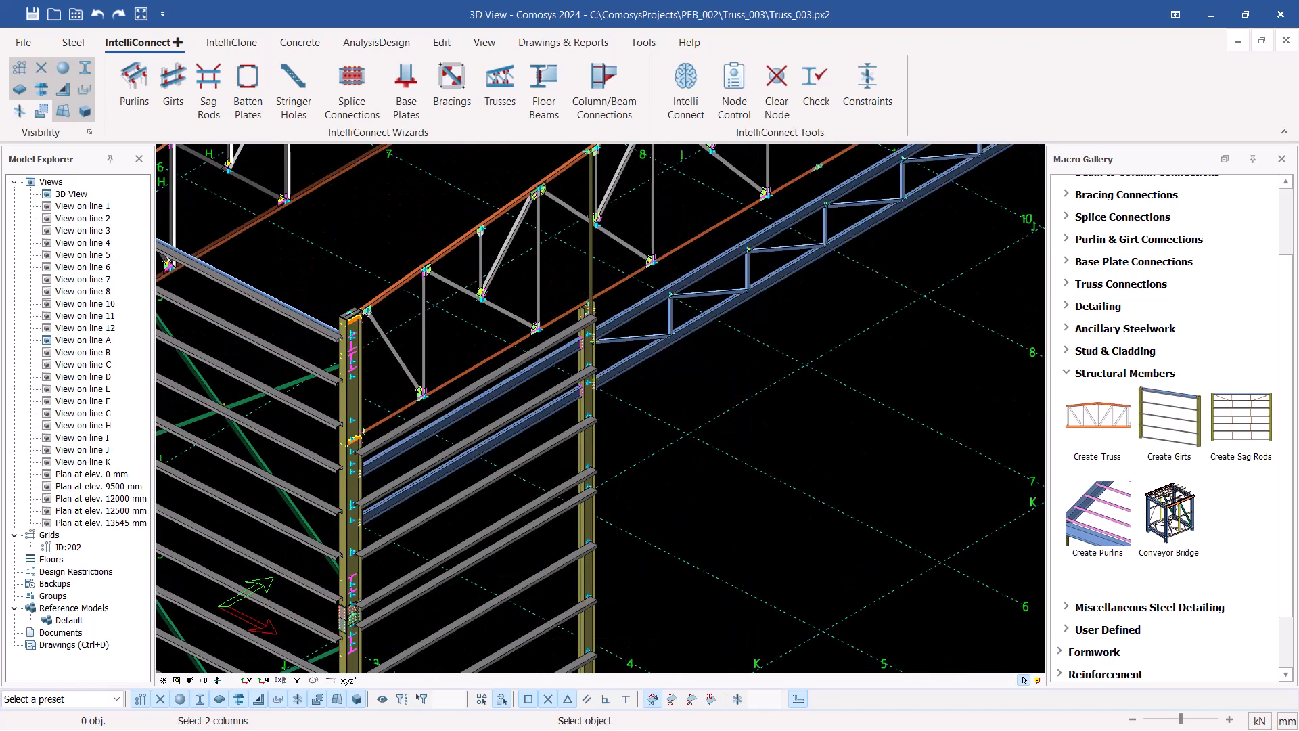
scroll(587, 260, "up", 5)
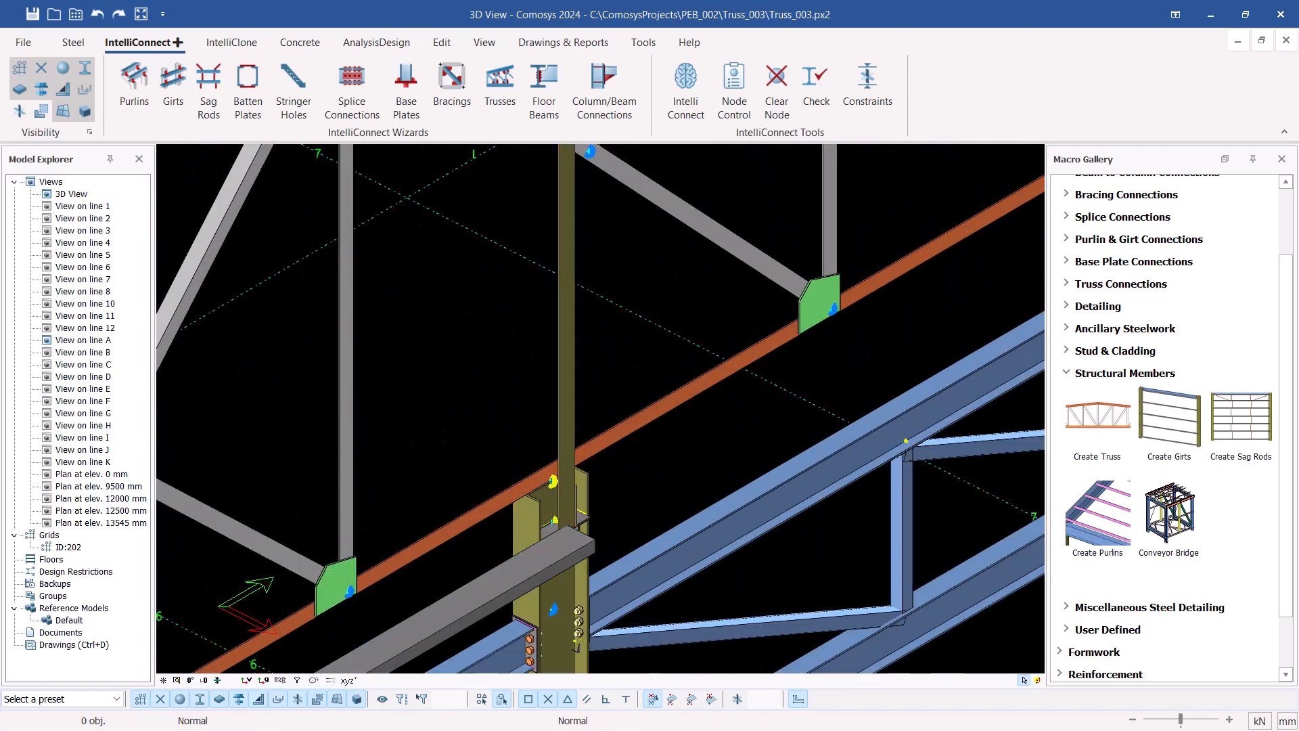
scroll(605, 291, "down", 2)
scroll(618, 290, "down", 6)
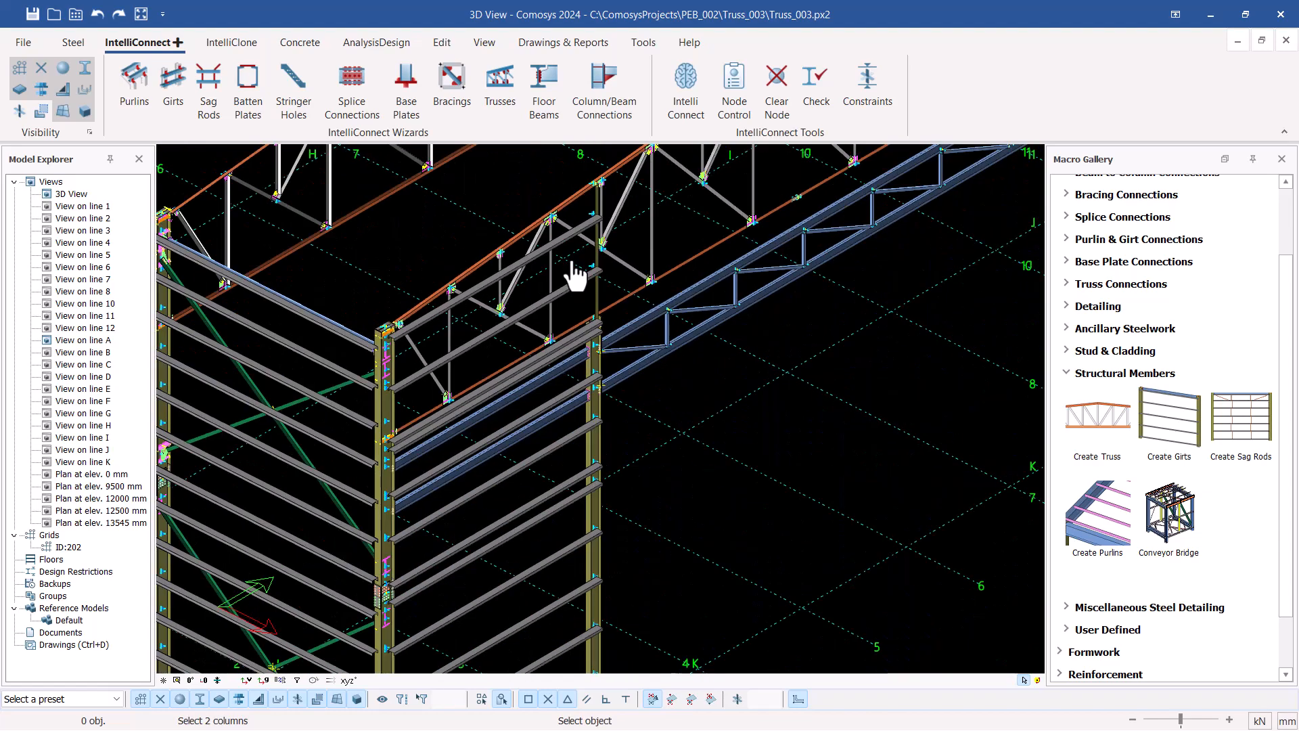
middle_click(682, 337)
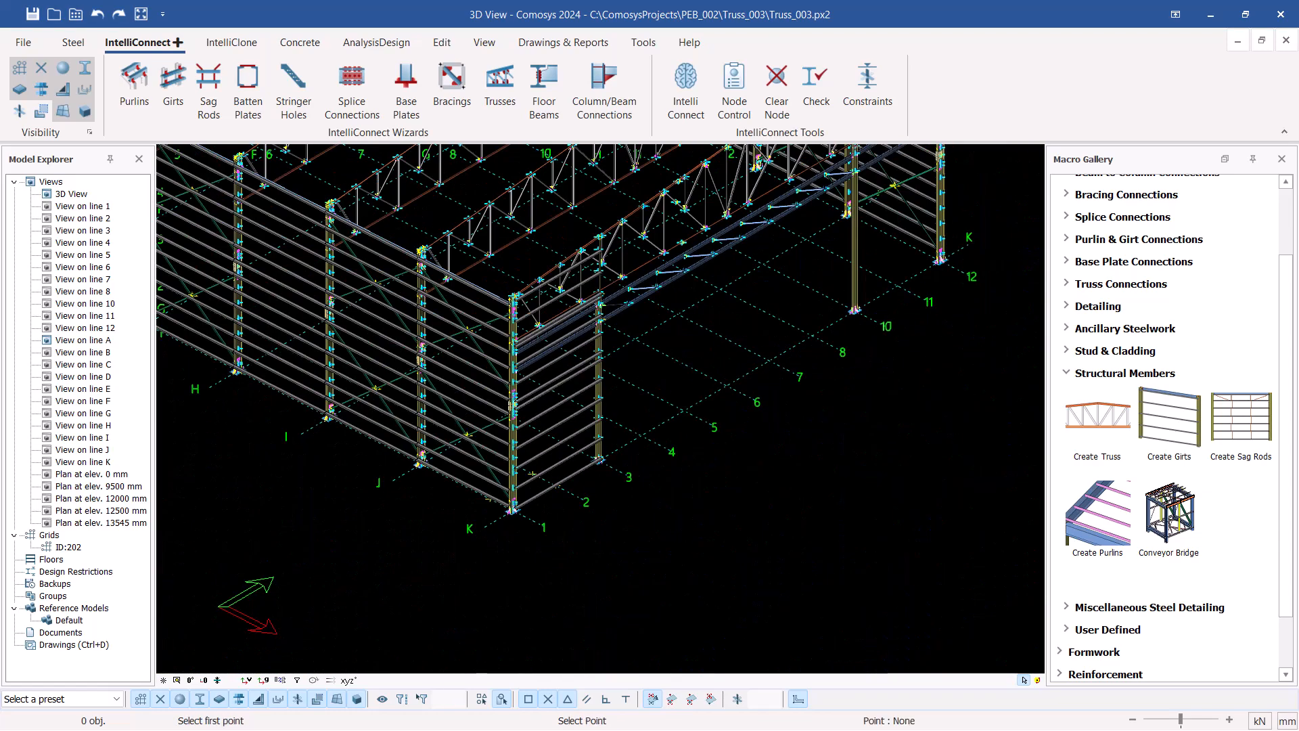
scroll(602, 469, "up", 2)
key("Escape")
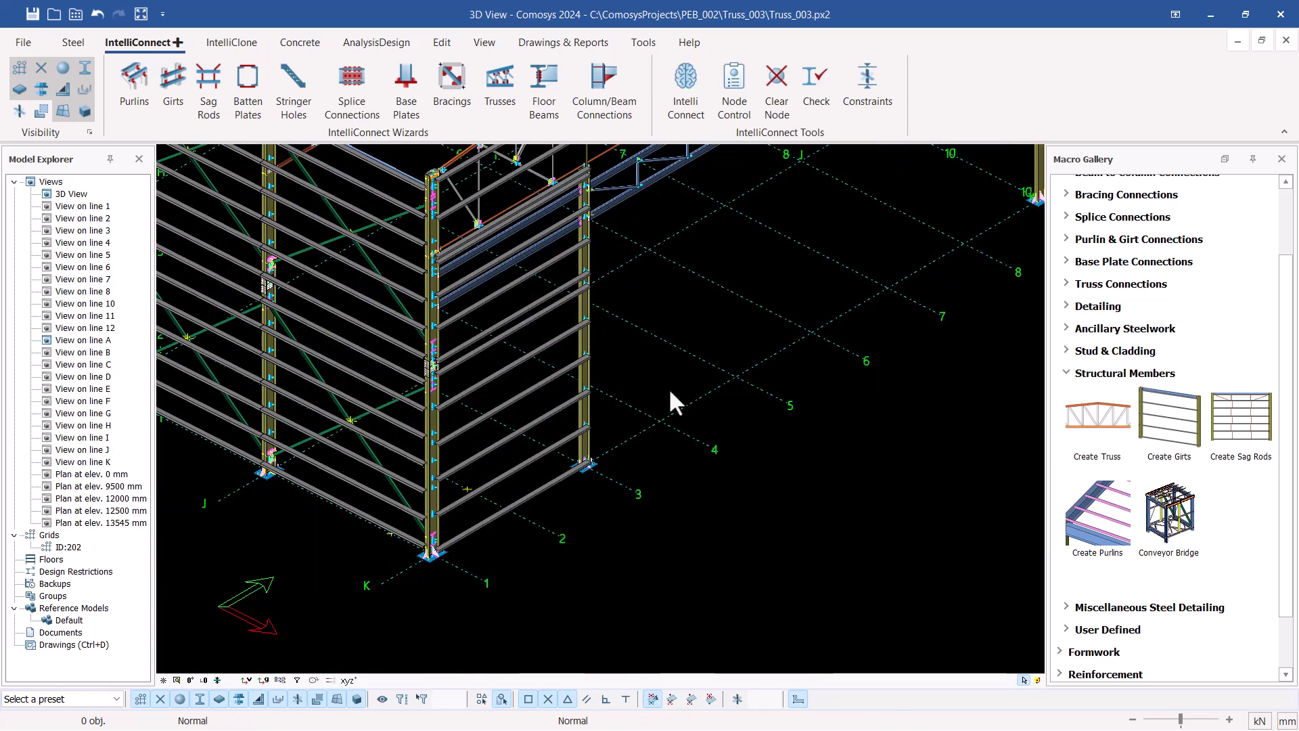
Open the girt macro properties for the lowest girt group between columns K1 and K3
scroll(553, 467, "up", 4)
left_click(517, 443)
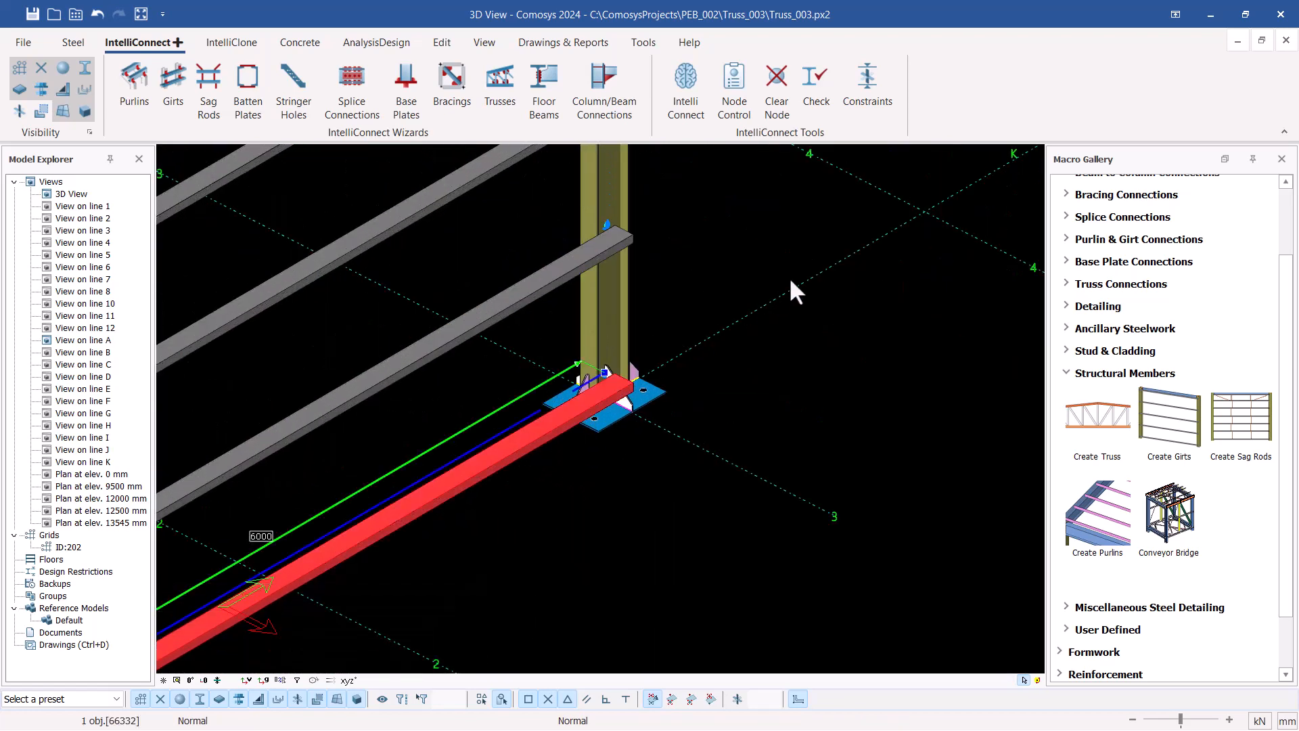
key("Escape")
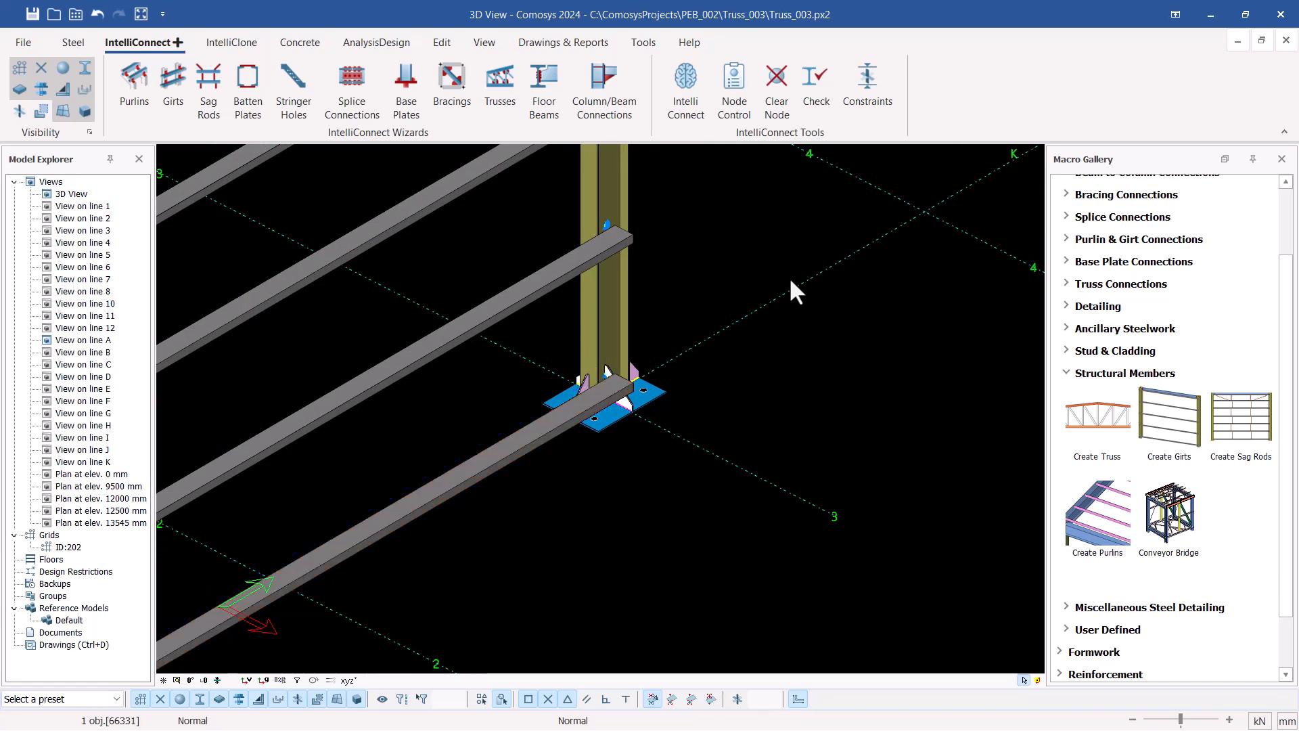
key("alt+Return")
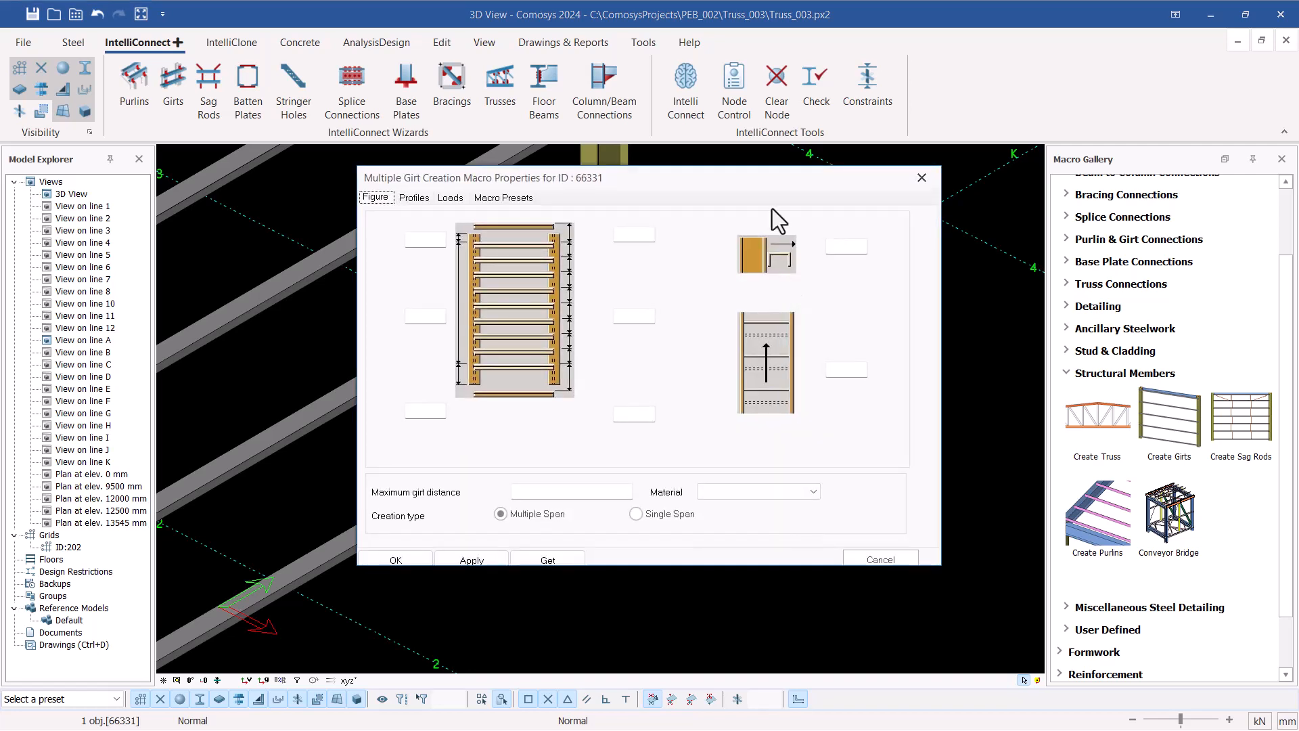
left_click_drag(562, 180, 887, 143)
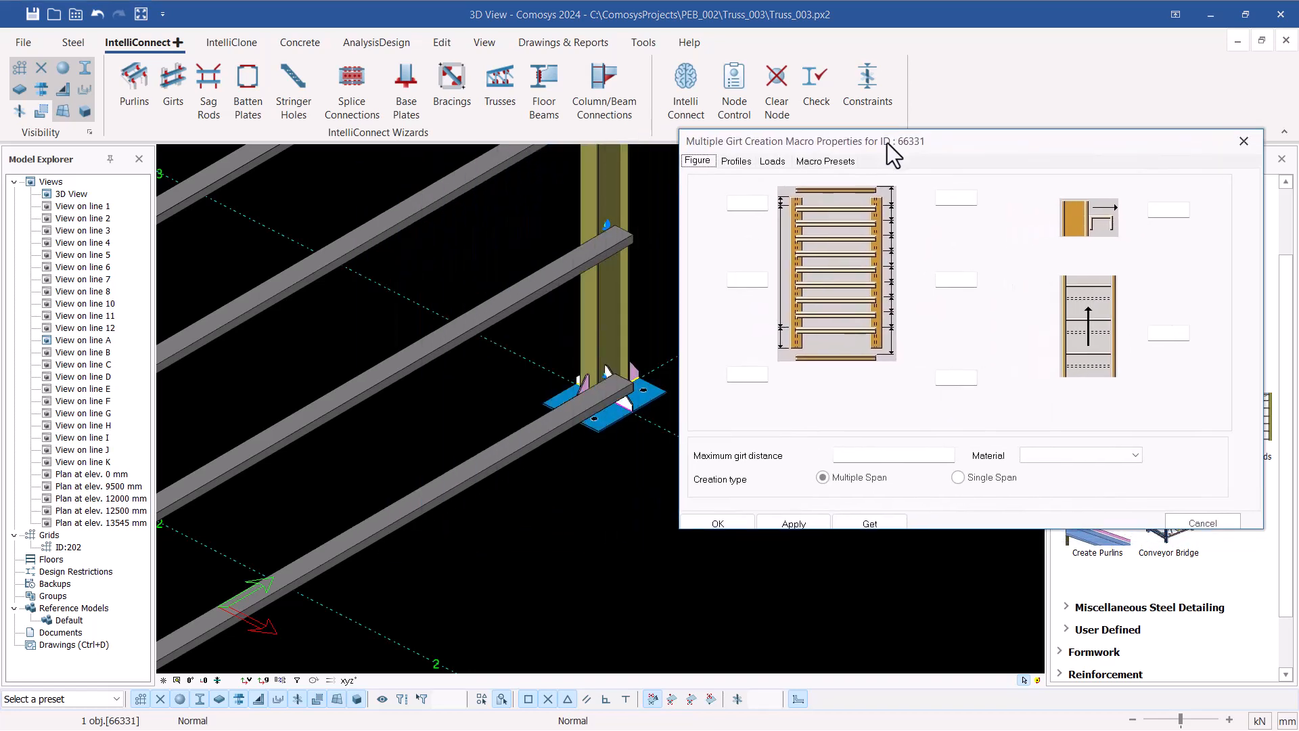
Set the lowest girt group's bottom and top offsets to 400 mm and its maximum girt distance to 1000 mm
left_click(756, 379)
type("4")
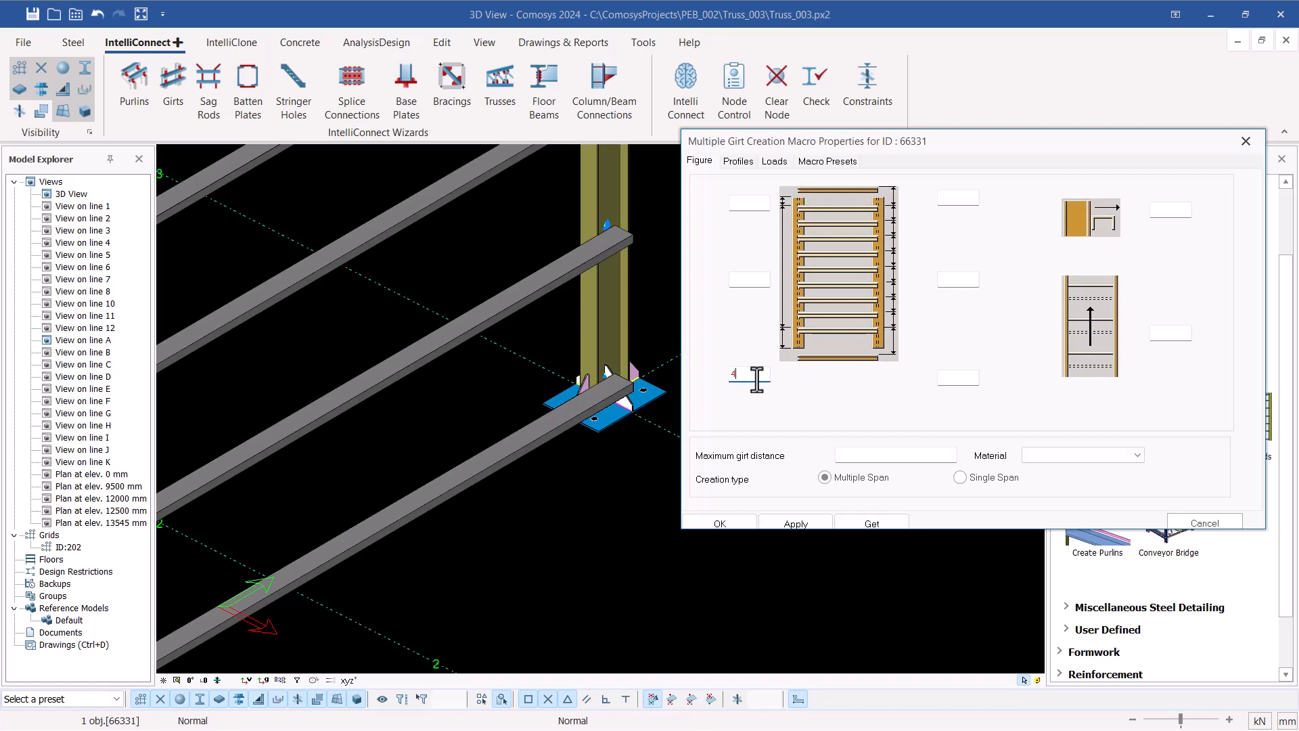
type("00")
left_click(878, 456)
type("100")
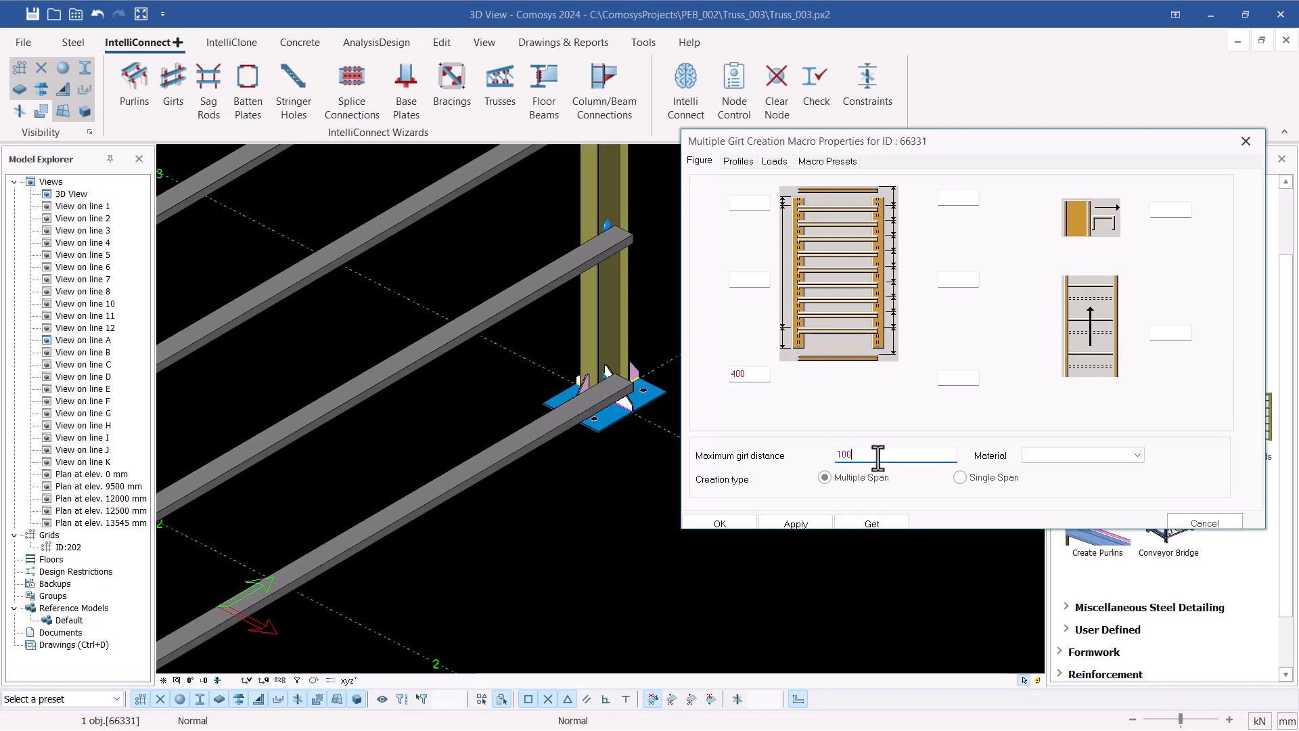
type("0")
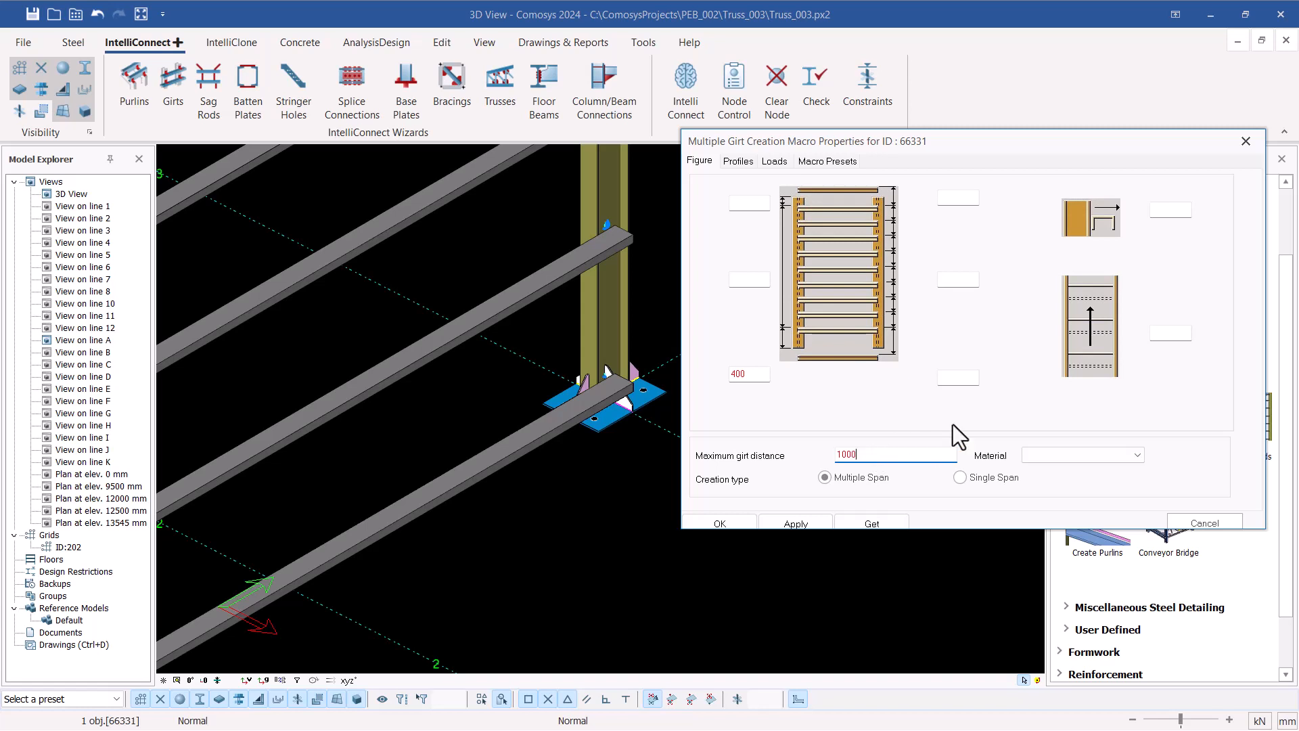
left_click(750, 202)
type("400")
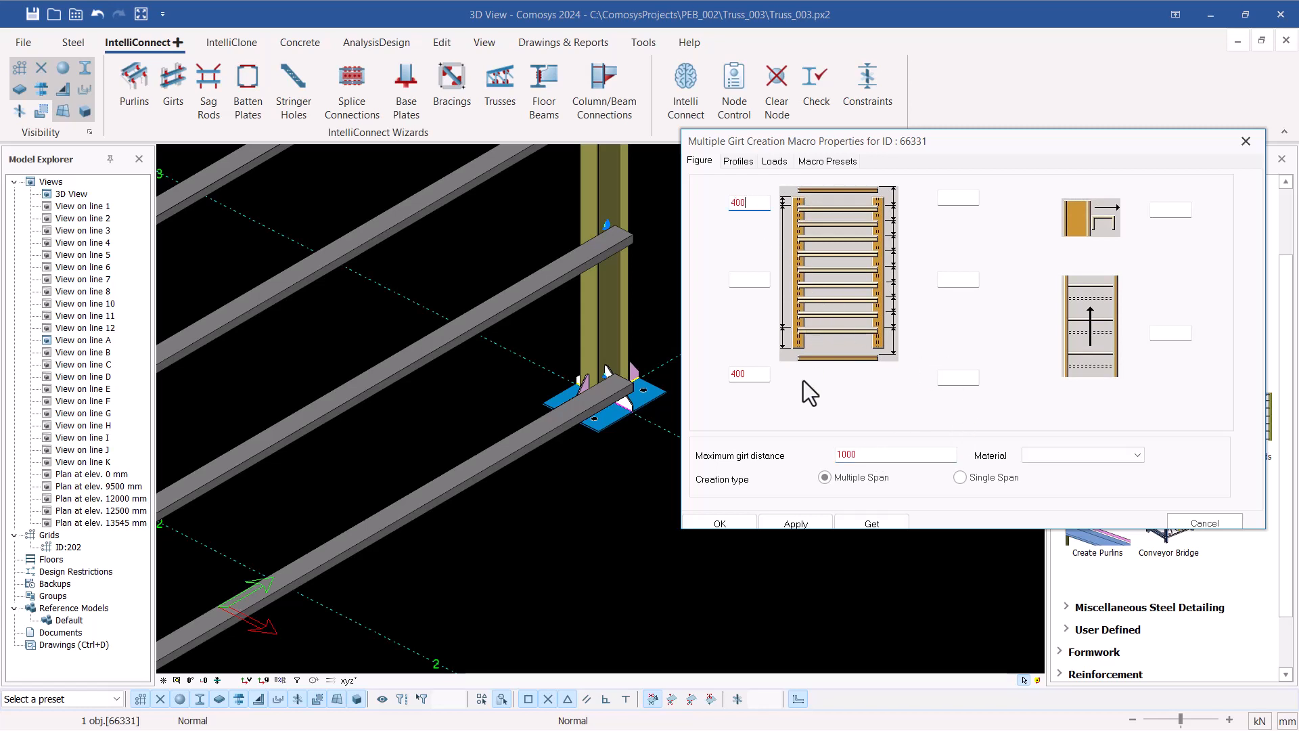
left_click(798, 520)
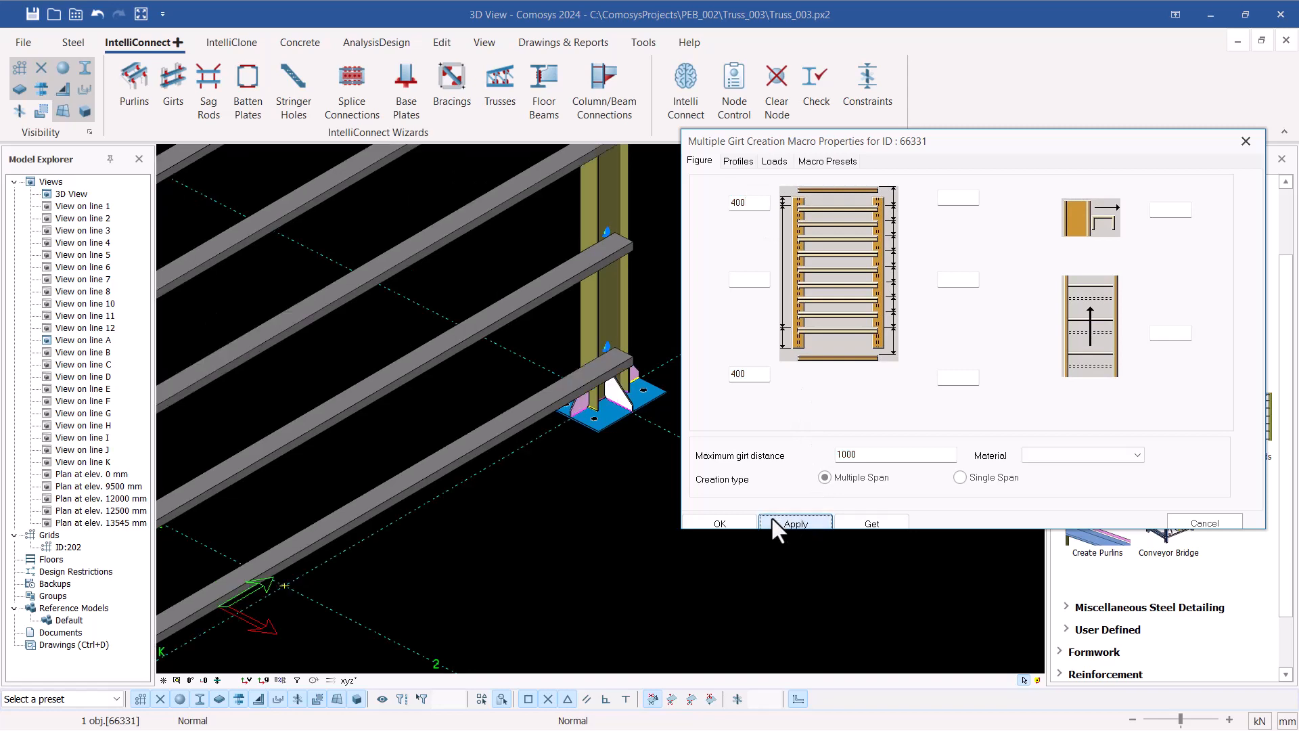
left_click(736, 522)
Open the girt macro properties for the uppermost girt group at the truss level
scroll(736, 473, "down", 5)
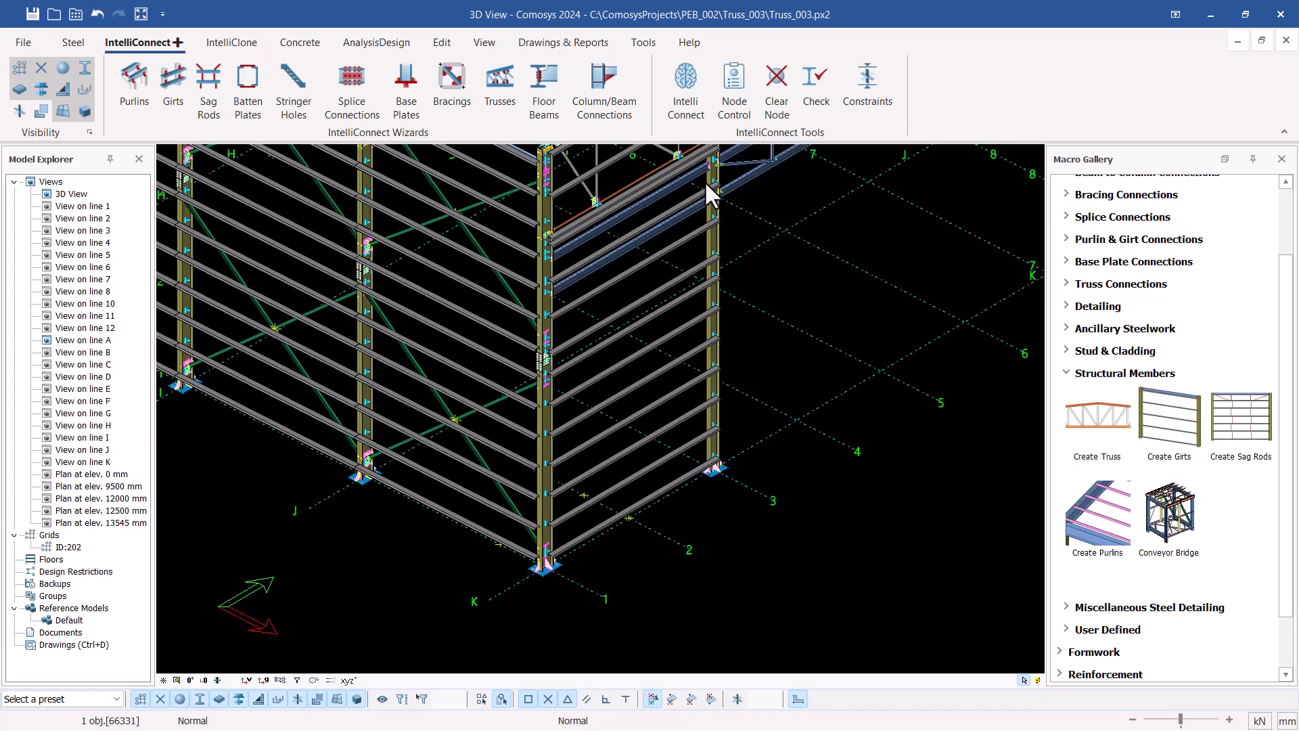
scroll(736, 311, "up", 5)
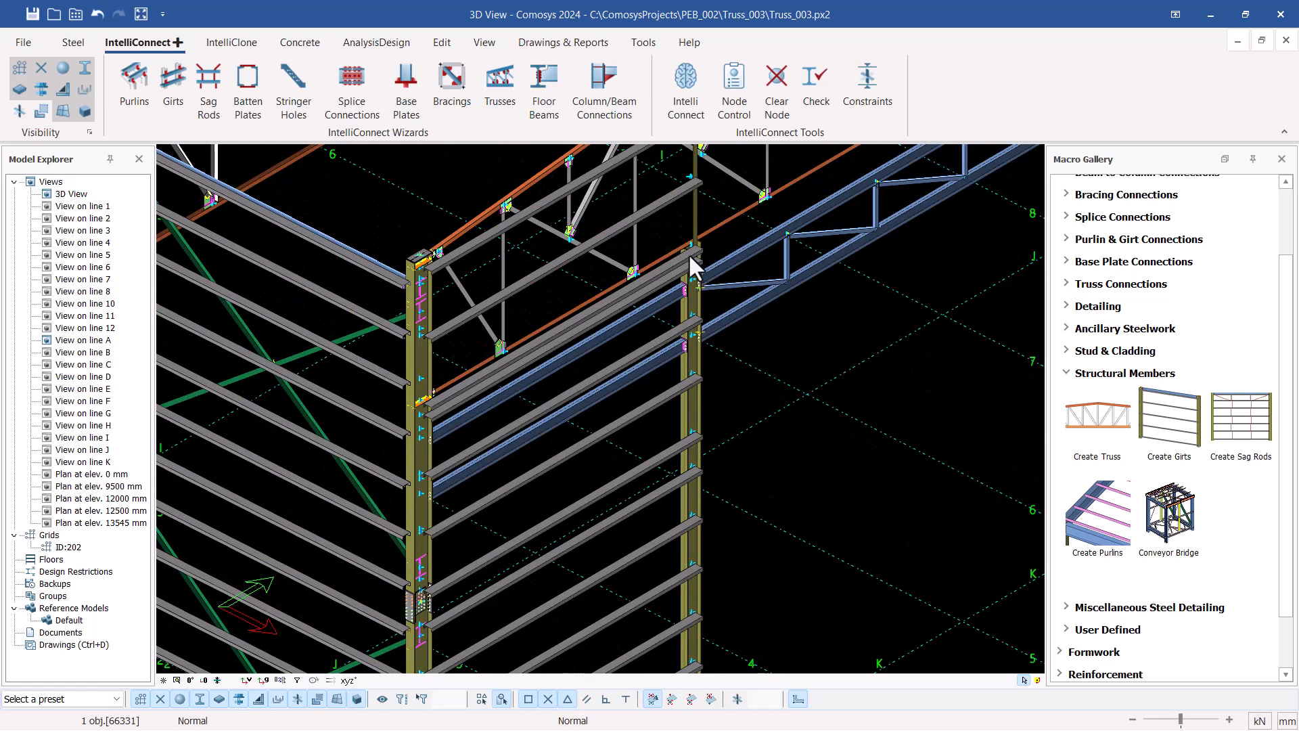
scroll(690, 256, "up", 3)
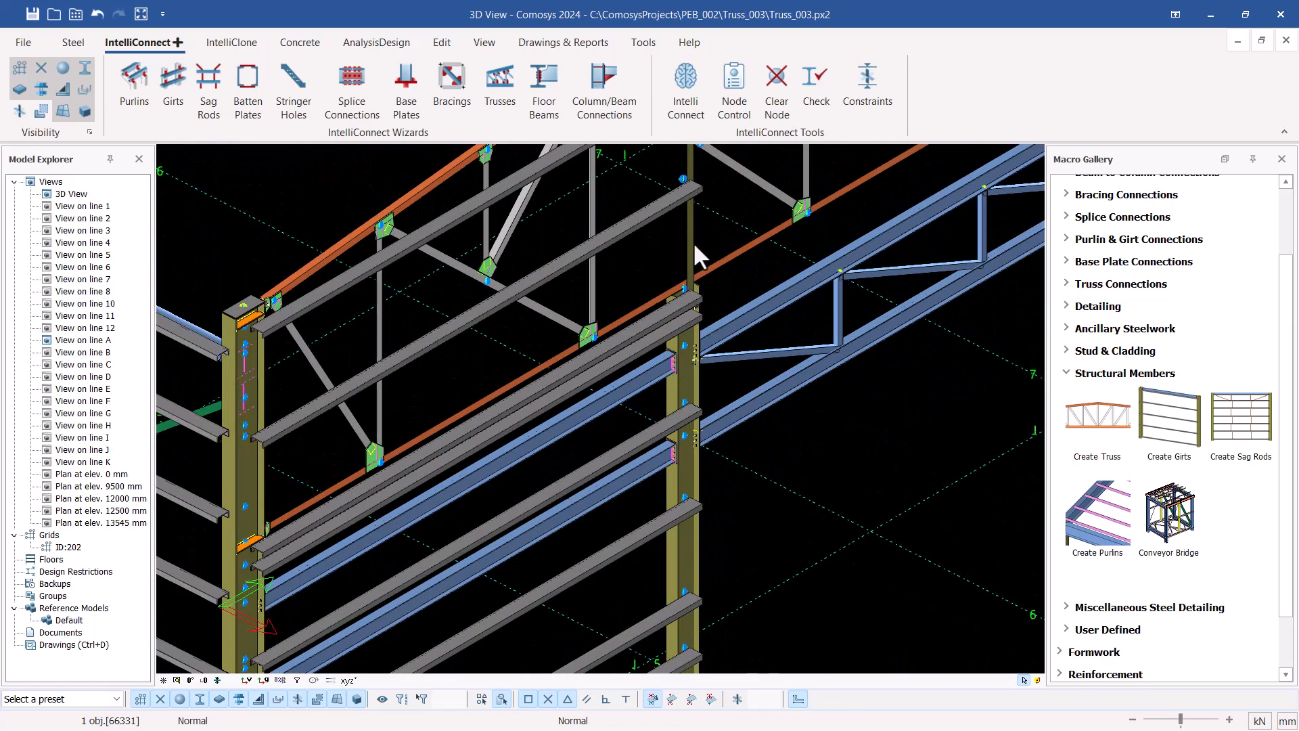
scroll(681, 305, "up", 2)
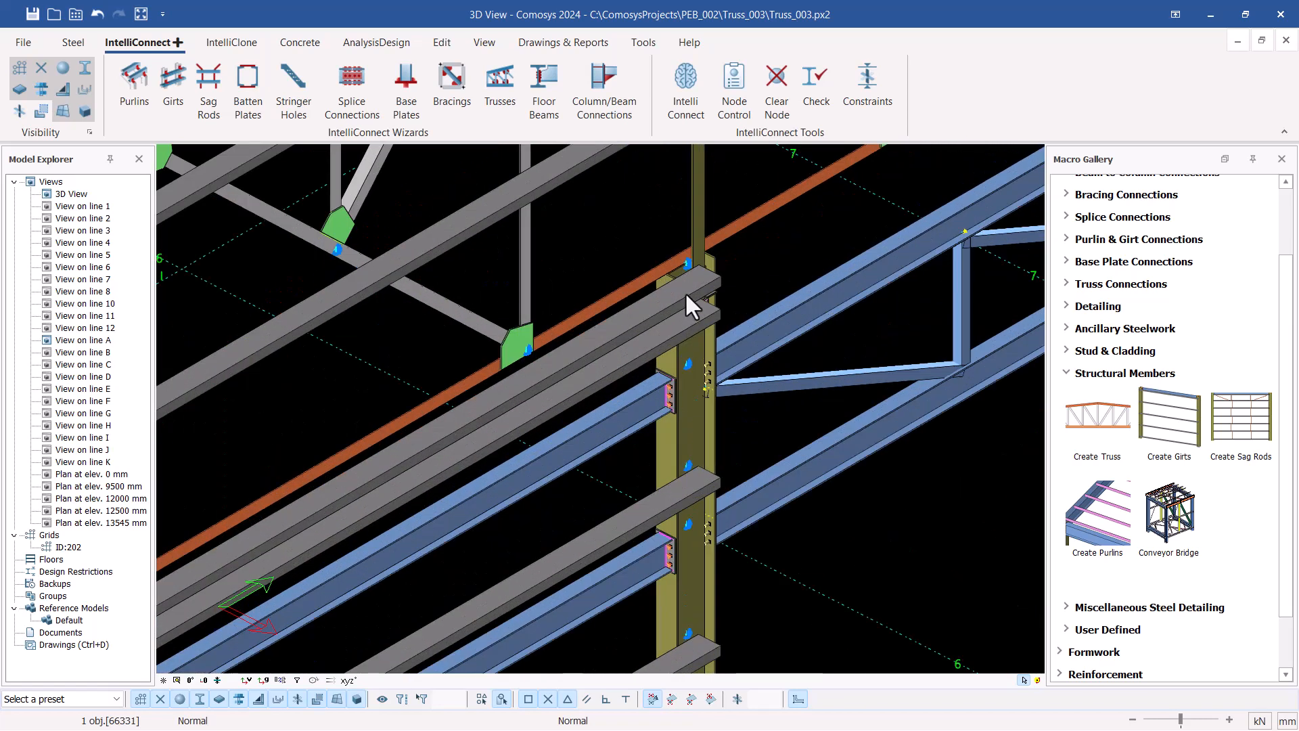
left_click(685, 291)
left_click(722, 275)
key("Return")
left_click_drag(696, 175, 956, 158)
Set the uppermost girt group's bottom and top offsets to 400 mm and its maximum girt distance to 1000 mm
left_click(685, 393)
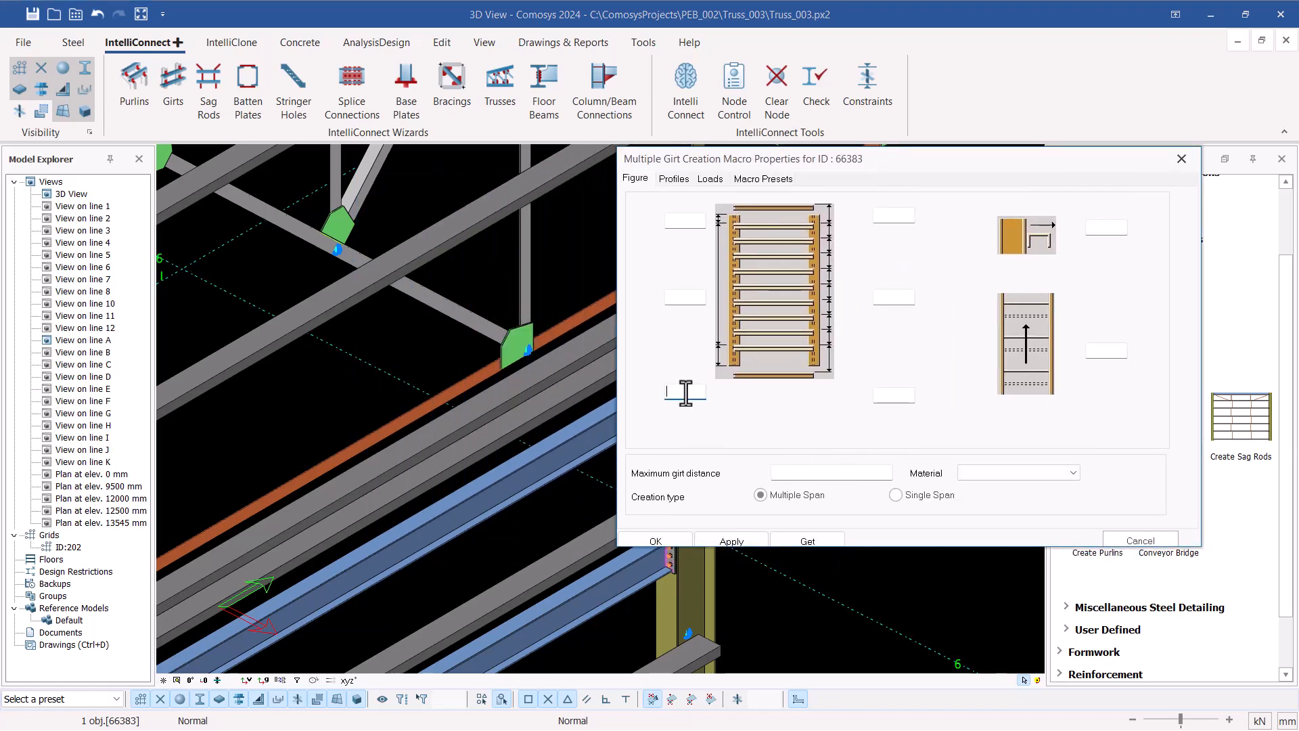
type("400")
left_click(683, 222)
type("400")
left_click(854, 477)
type("1000")
left_click(744, 537)
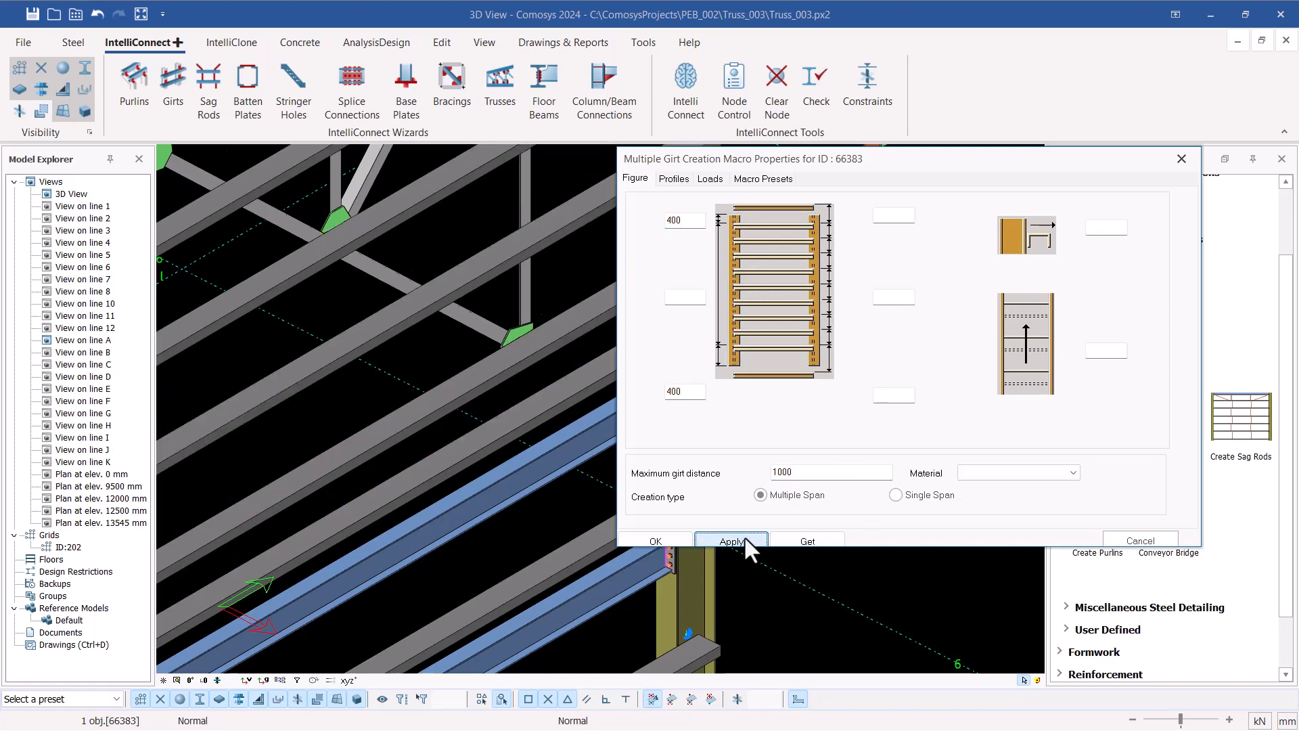
left_click(655, 540)
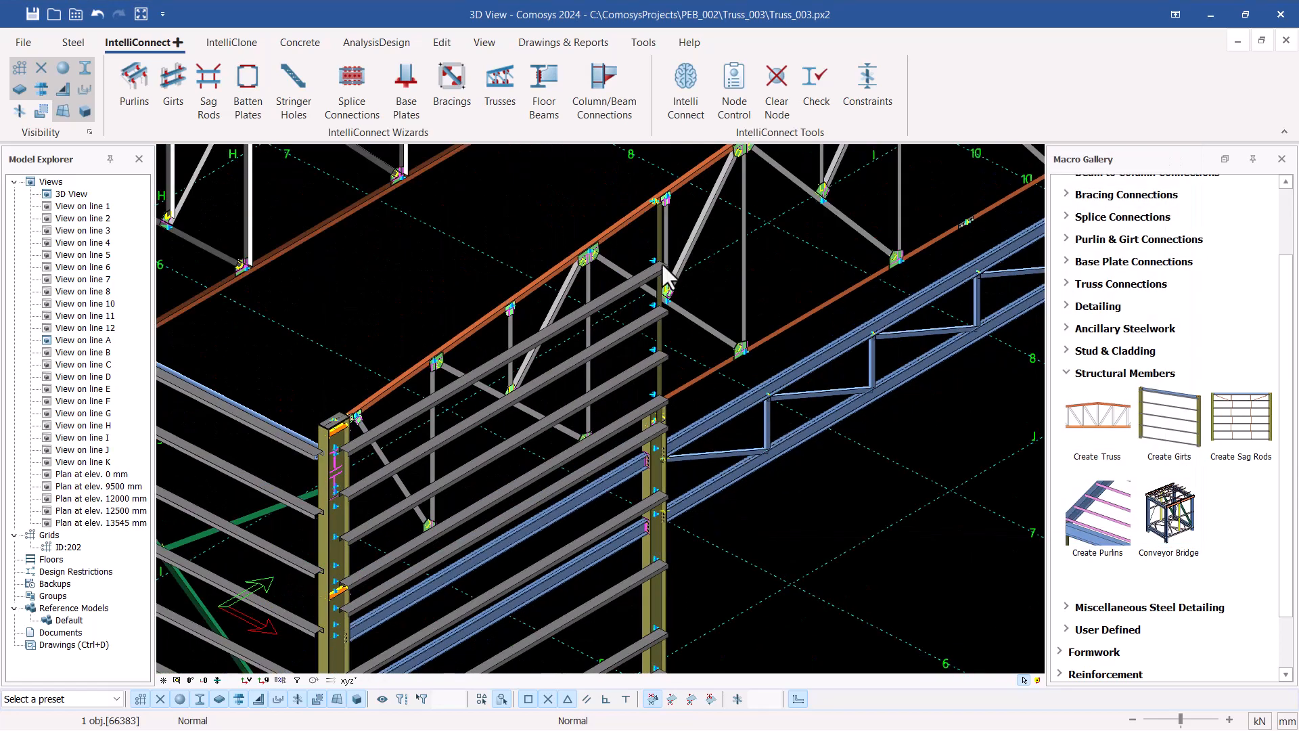
Create girts between the K10 column and the lowest segment of the K12 column
scroll(636, 267, "down", 5)
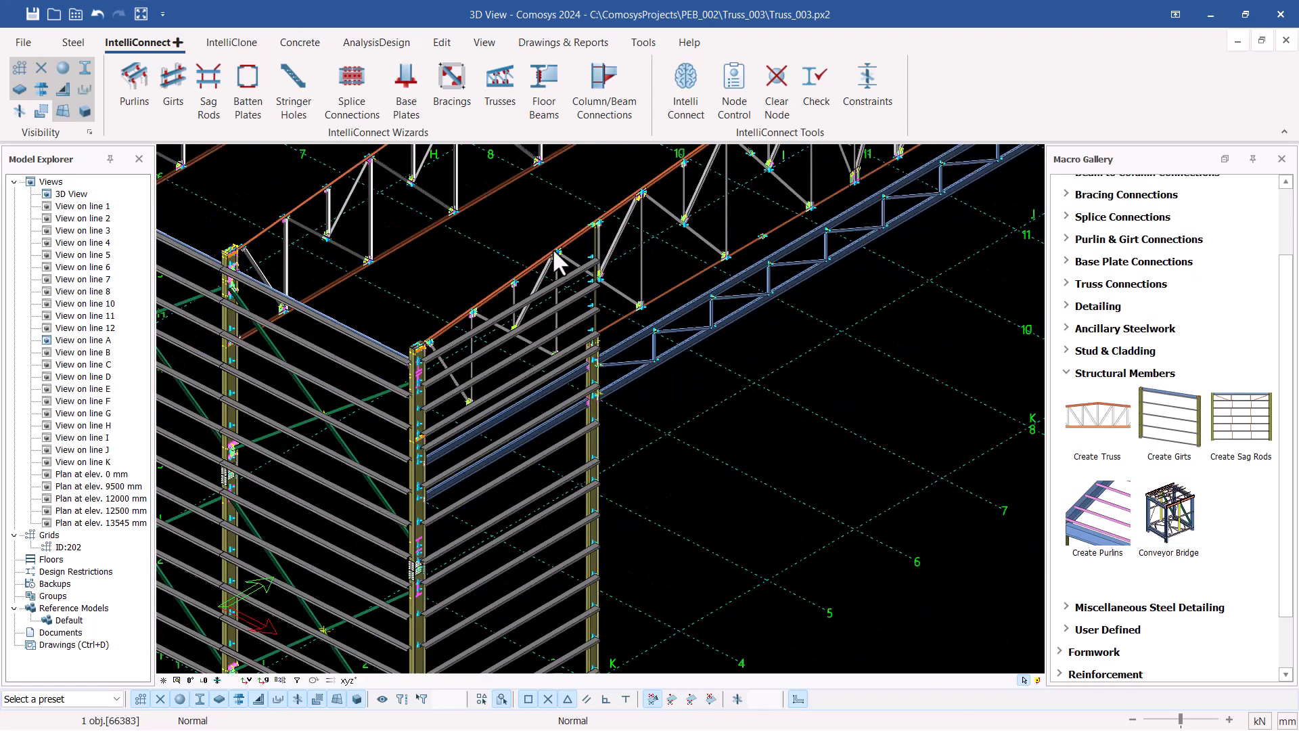
scroll(541, 325, "down", 5)
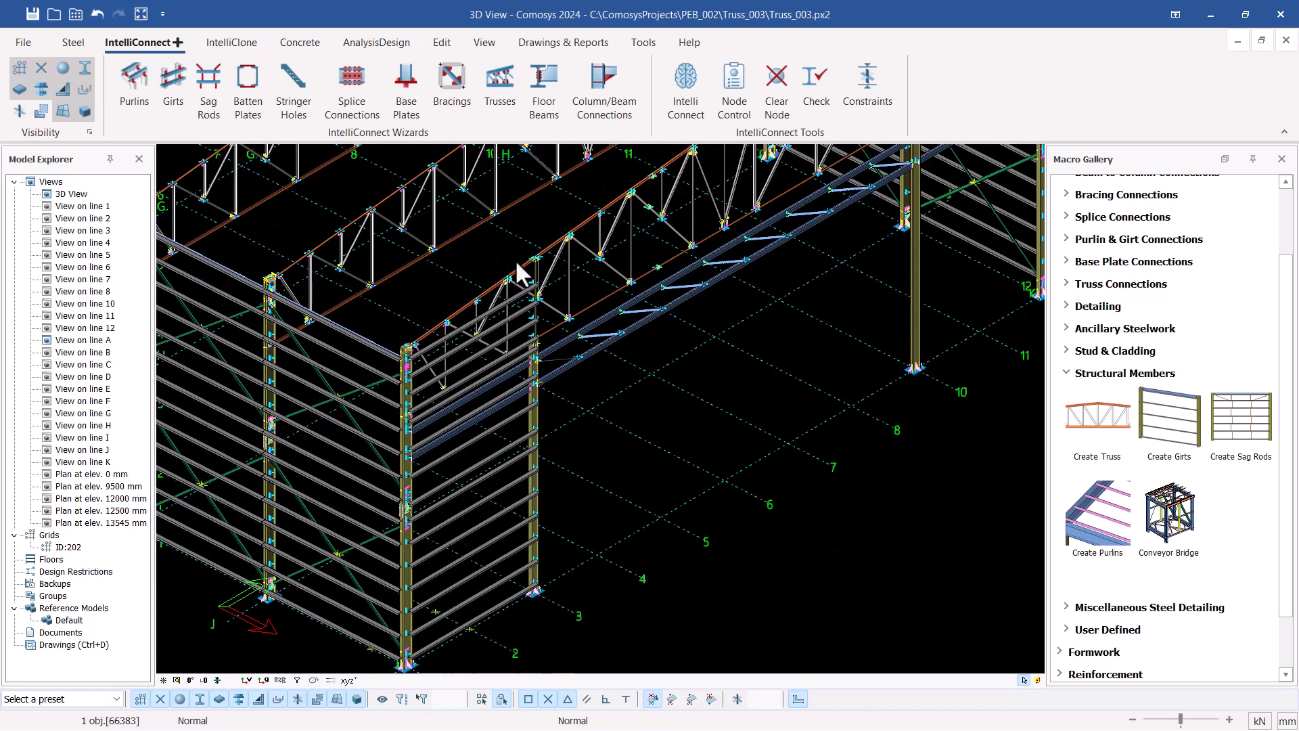
scroll(450, 437, "down", 2)
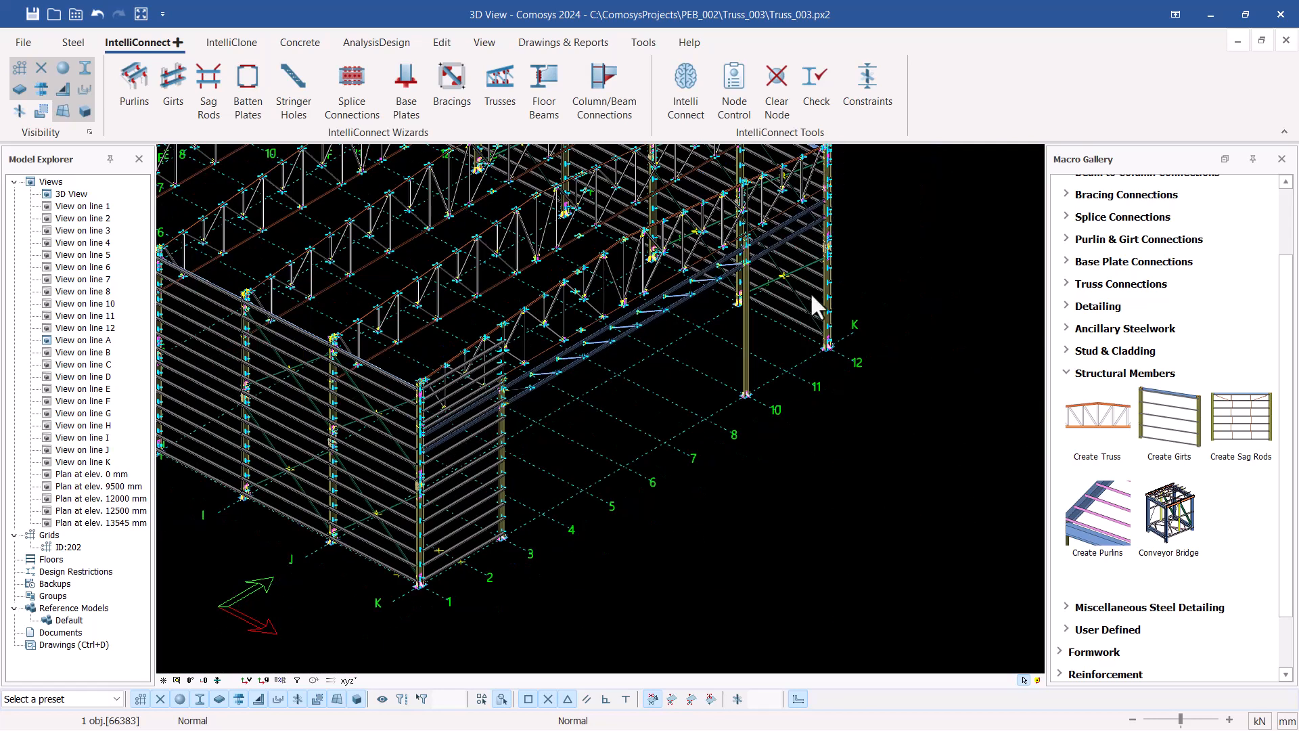
scroll(828, 278, "up", 4)
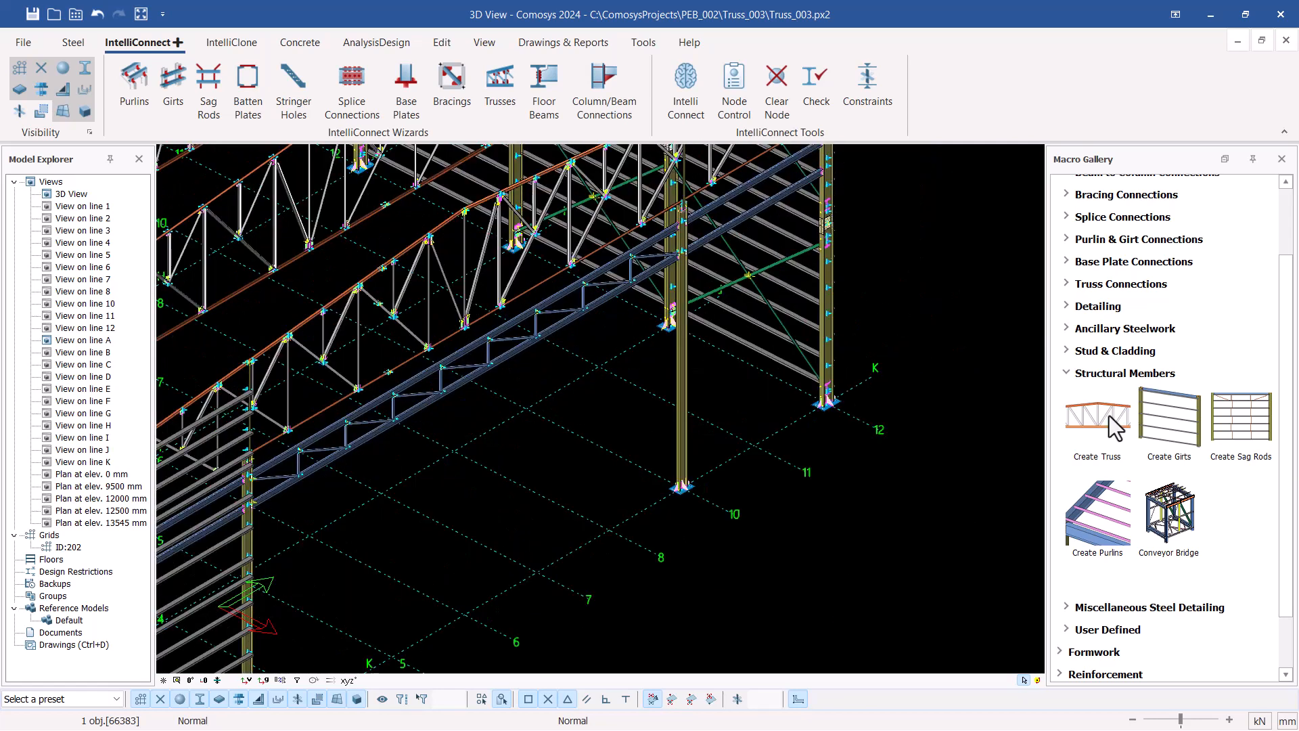
scroll(839, 362, "up", 3)
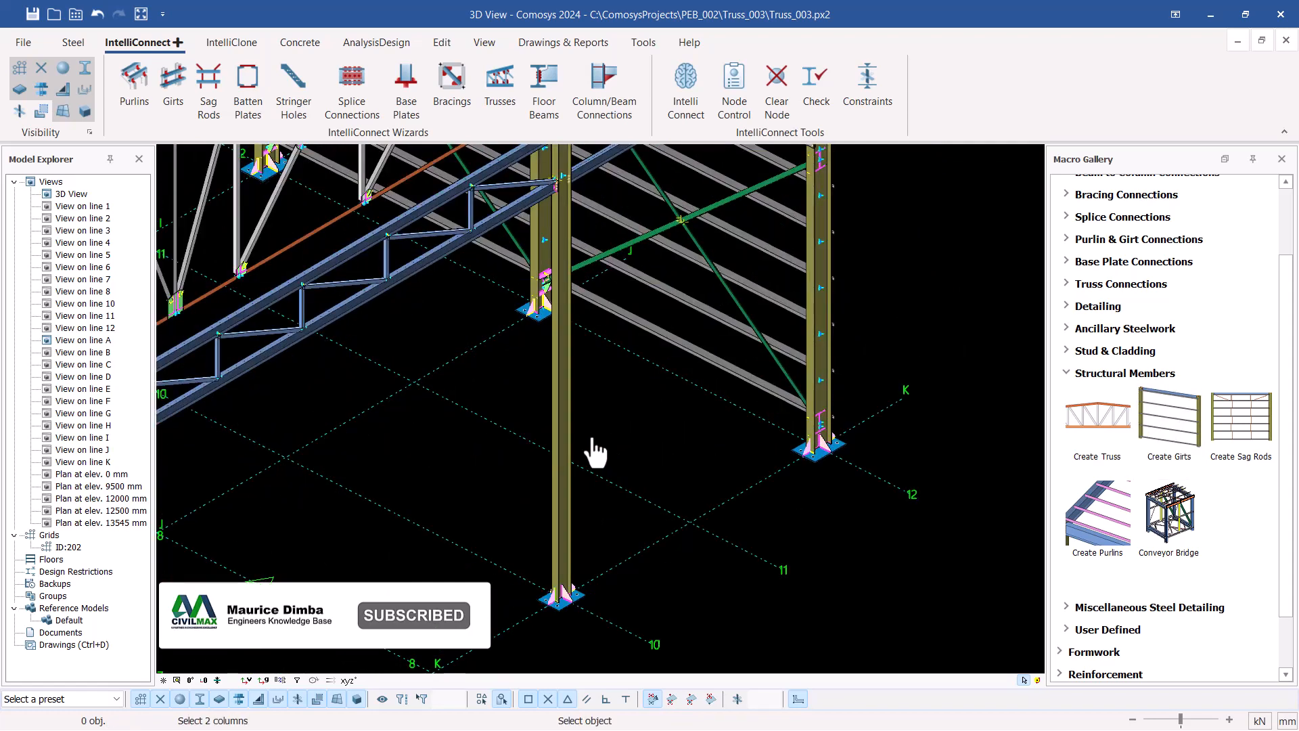
left_click(563, 420)
left_click(823, 357)
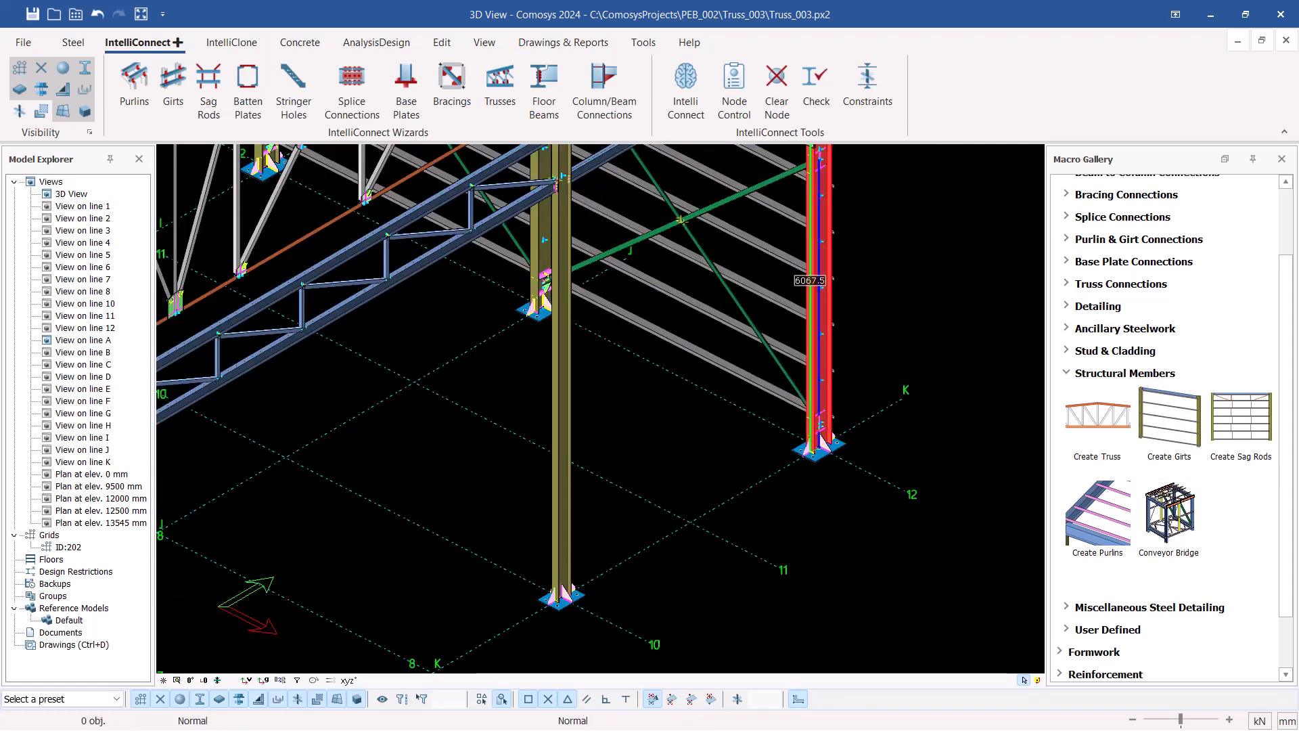
Create girts between the K10 column and the K12 column segment above the splice, up to the truss bottom chord level
scroll(708, 436, "down", 3)
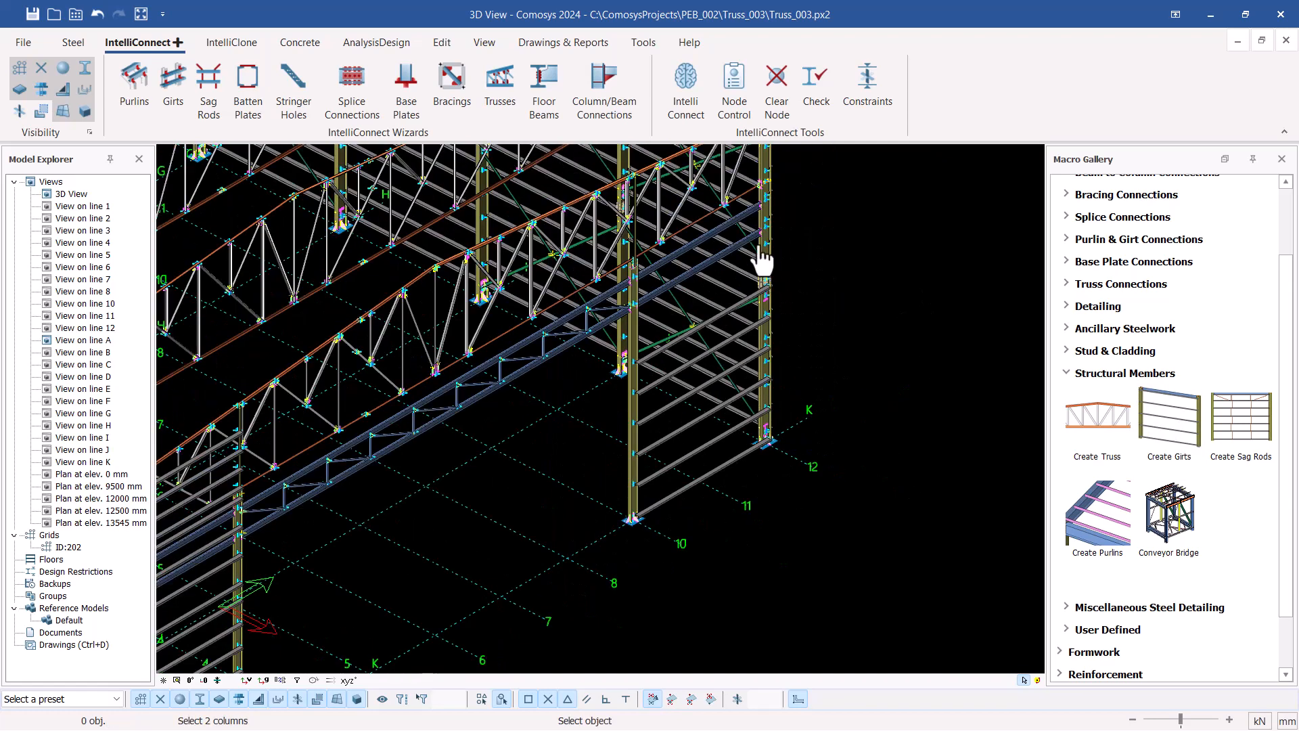
scroll(761, 257, "up", 2)
scroll(457, 479, "up", 2)
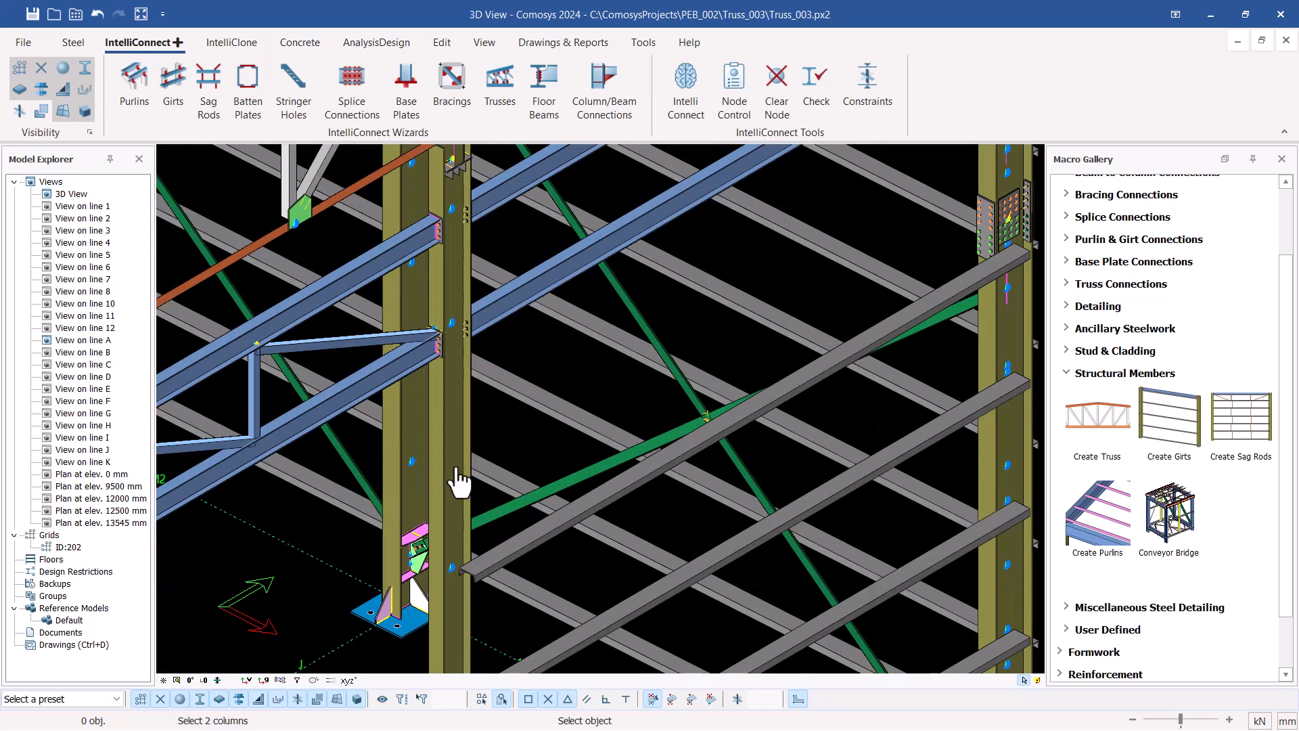
scroll(850, 327, "down", 1)
scroll(905, 203, "up", 2)
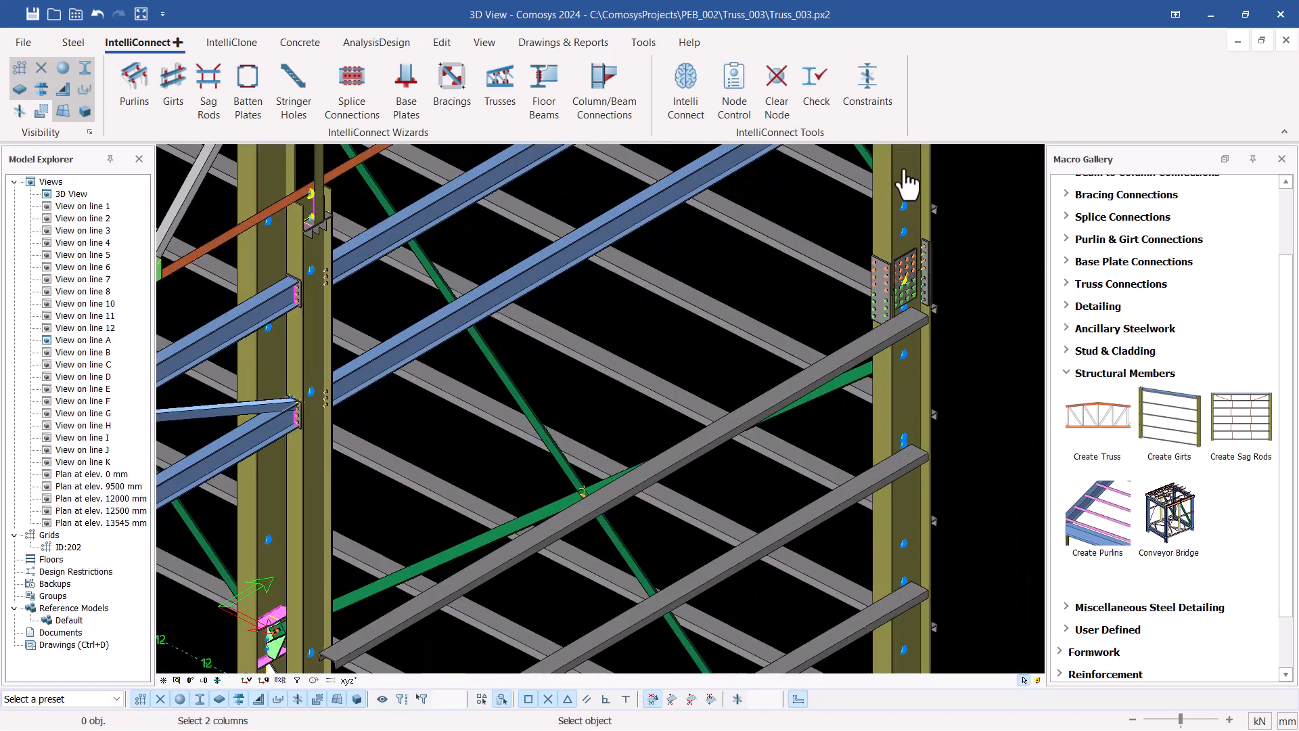
left_click(907, 186)
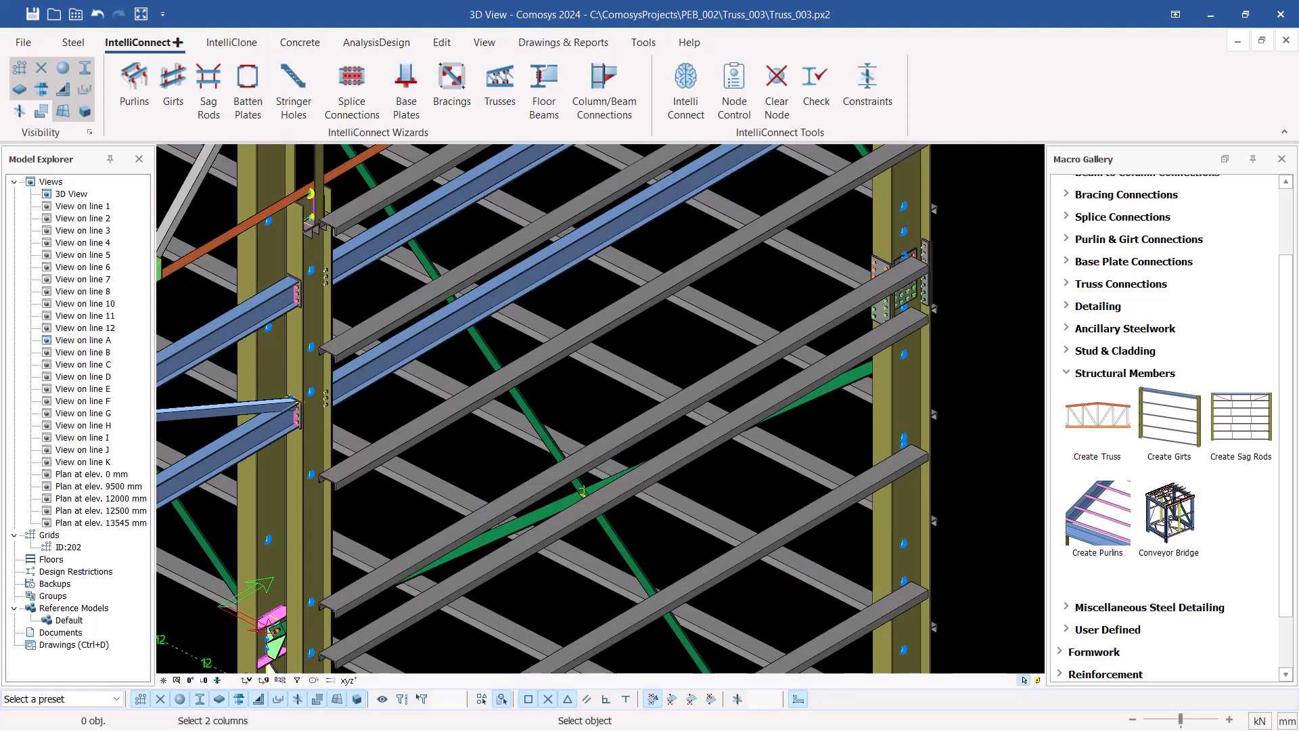
Create girts at truss level between the upper K10 post and the upper K12 column segment, and end the girt command
scroll(638, 428, "down", 2)
scroll(704, 189, "up", 3)
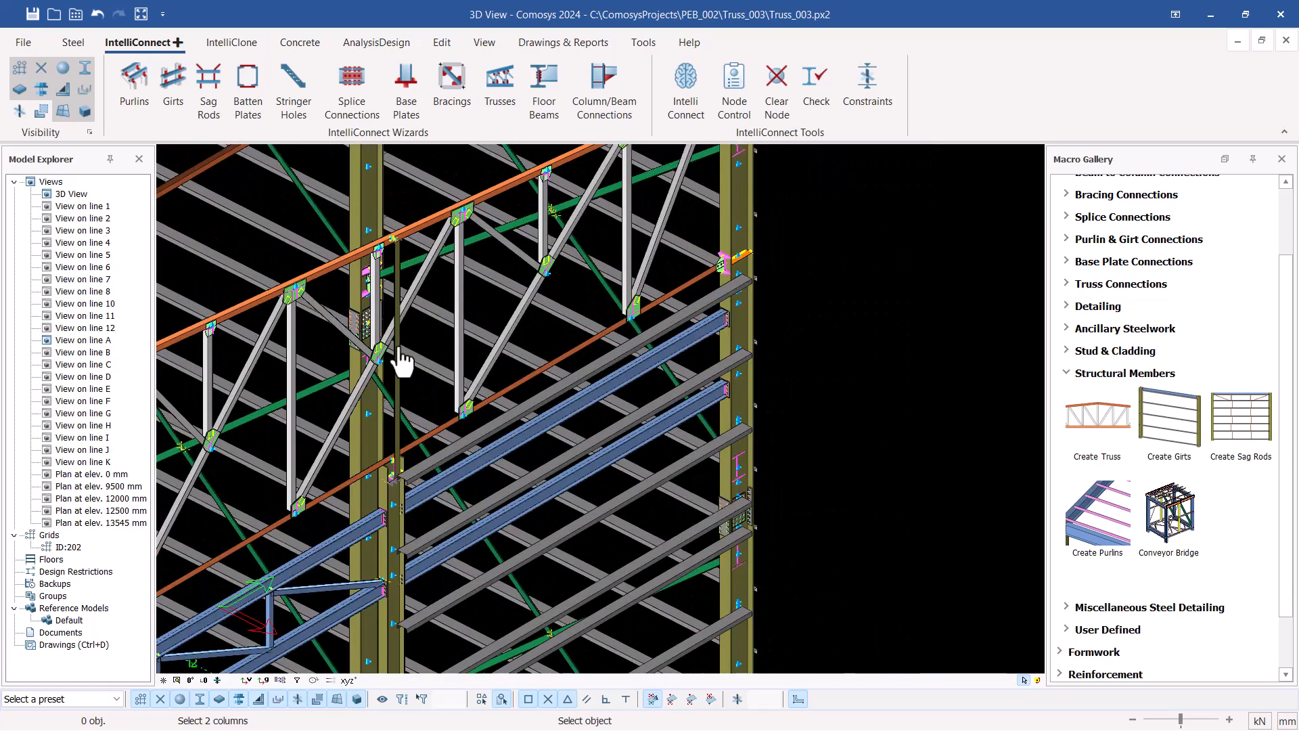
scroll(403, 362, "up", 2)
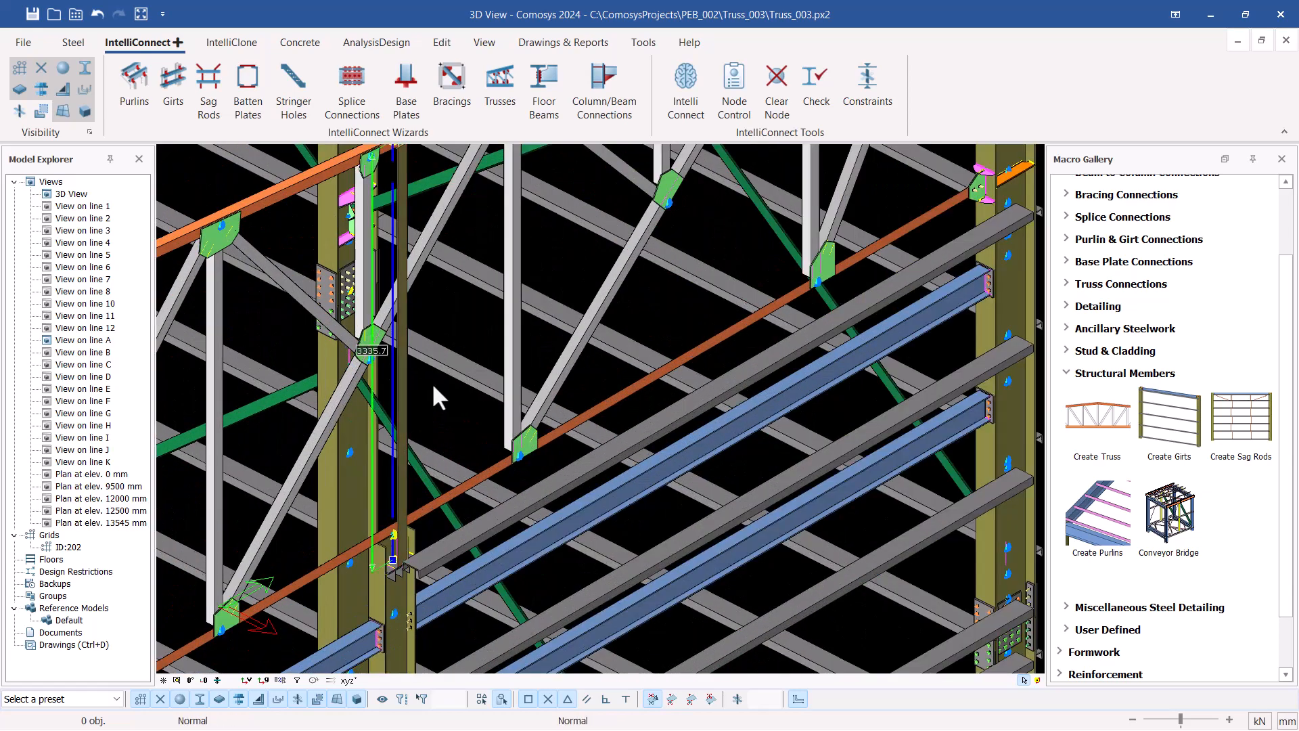
scroll(433, 387, "down", 2)
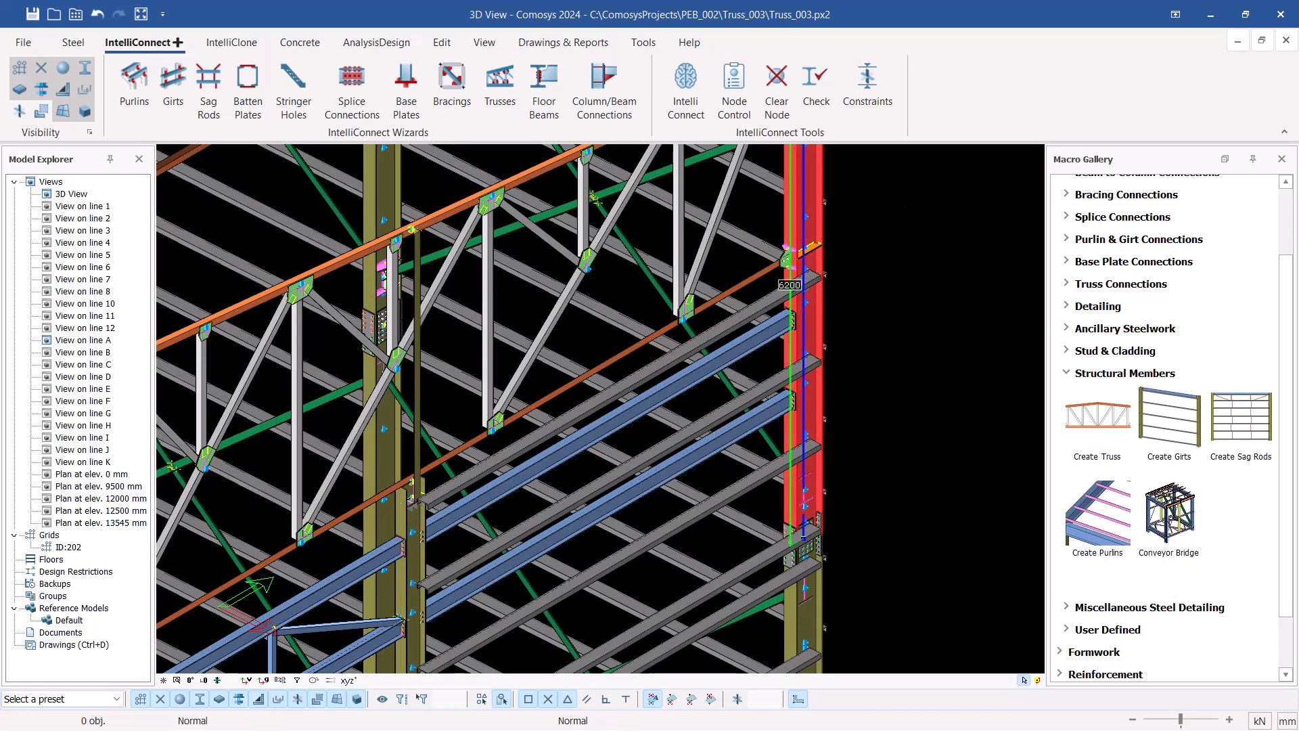
left_click(794, 318)
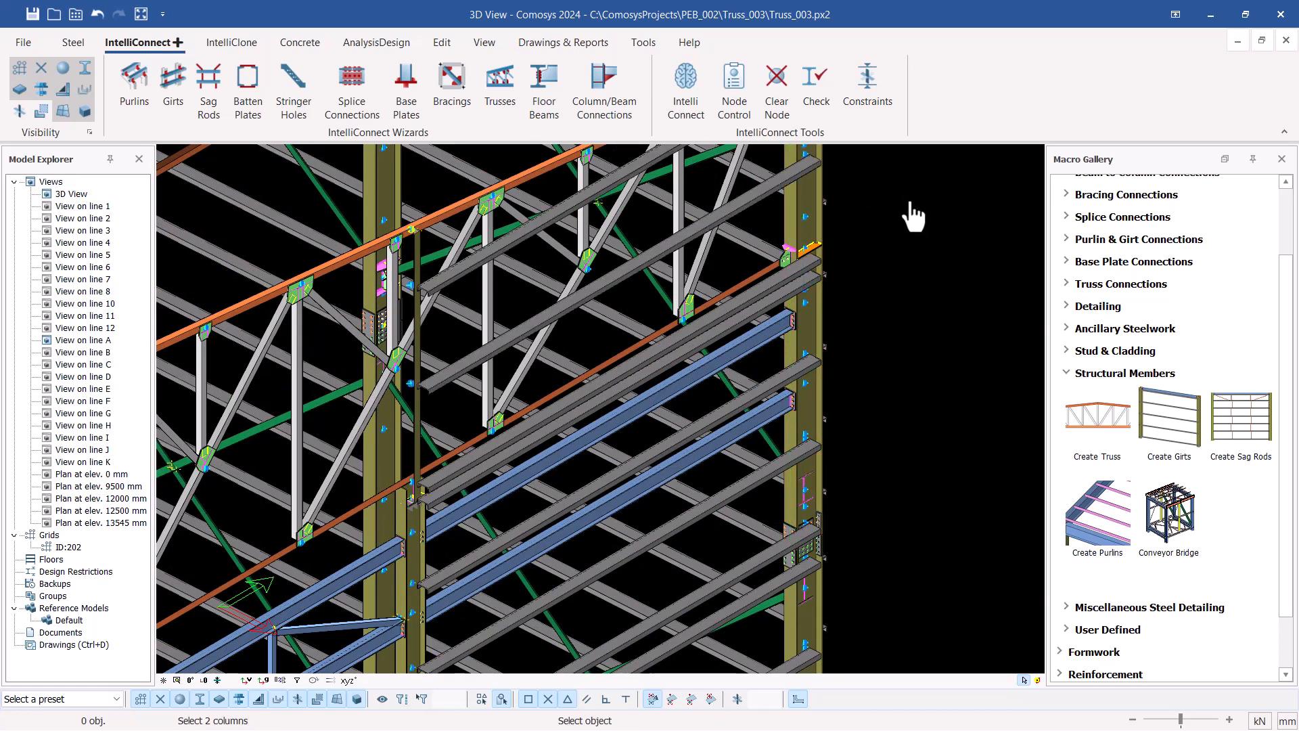
key("Escape")
scroll(893, 215, "down", 2)
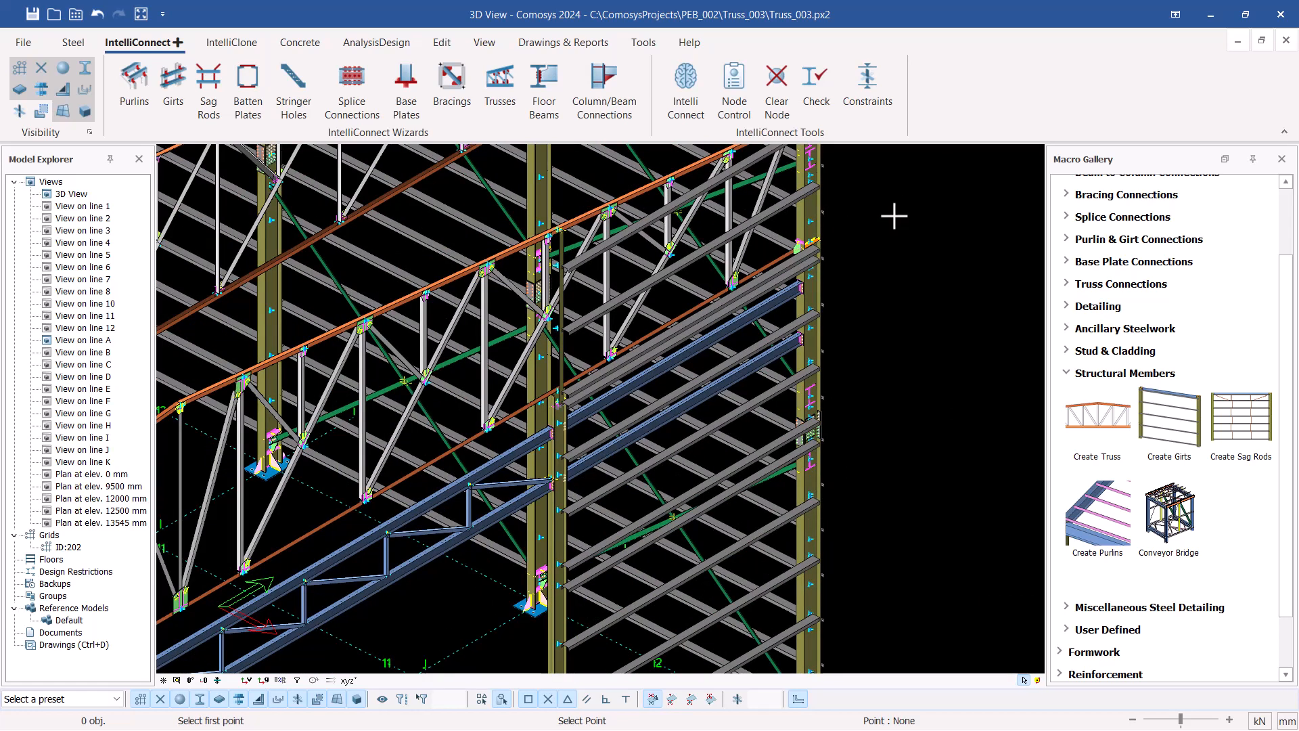
key("Escape")
Open the girt macro properties for the lowest girt group between columns K10 and K12
scroll(779, 241, "down", 2)
scroll(766, 601, "up", 5)
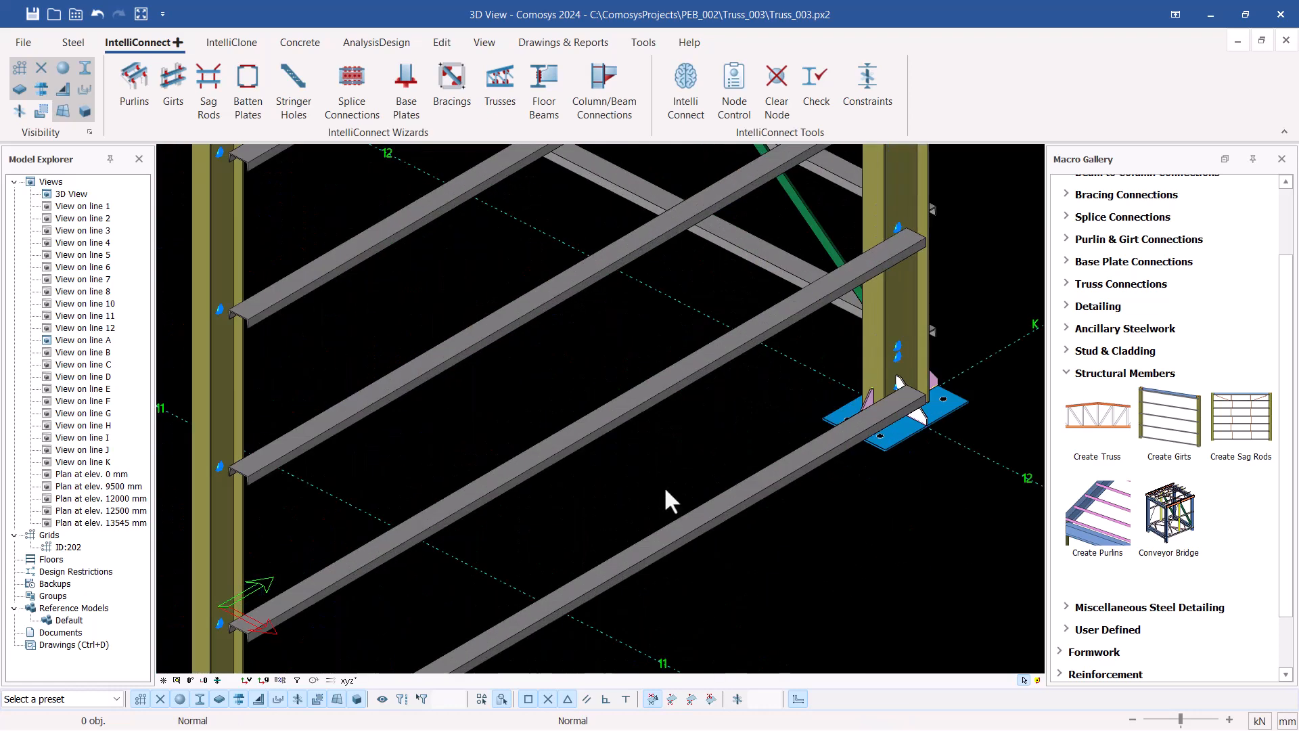
scroll(666, 491, "down", 2)
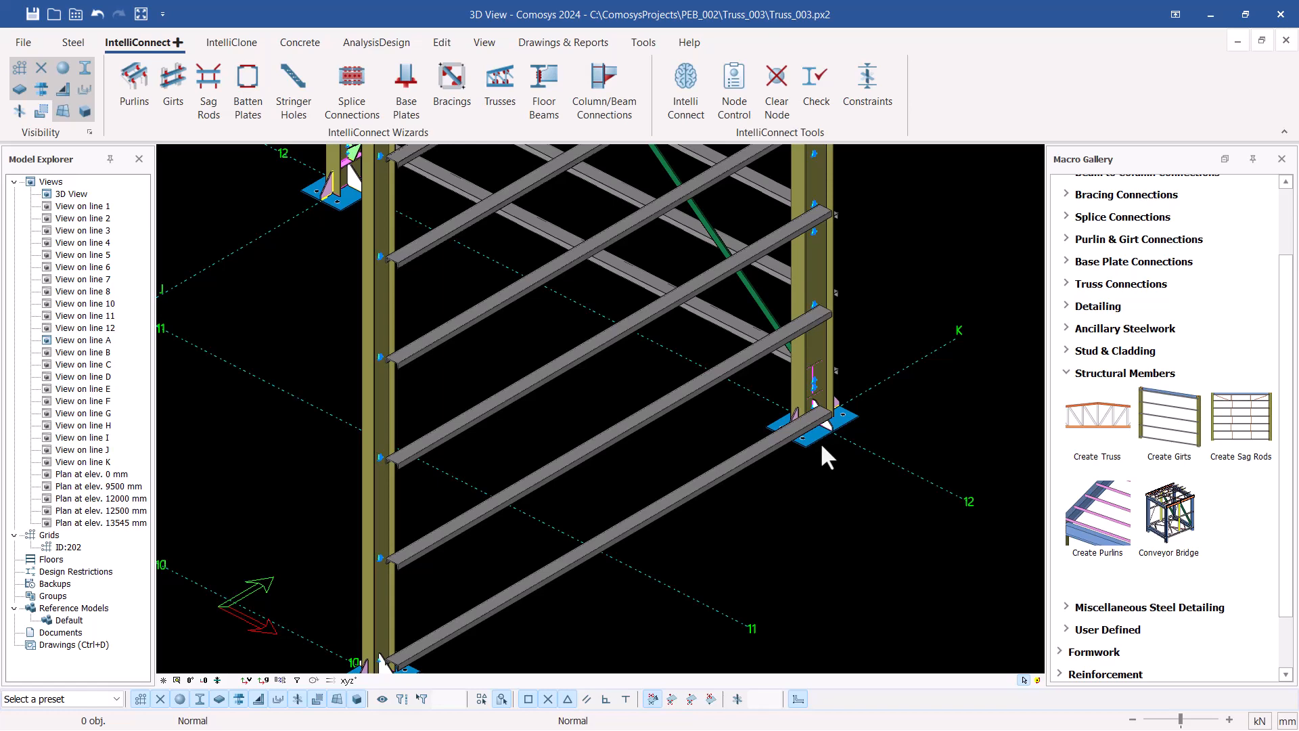
scroll(570, 375, "down", 2)
scroll(468, 564, "up", 4)
scroll(448, 561, "up", 5)
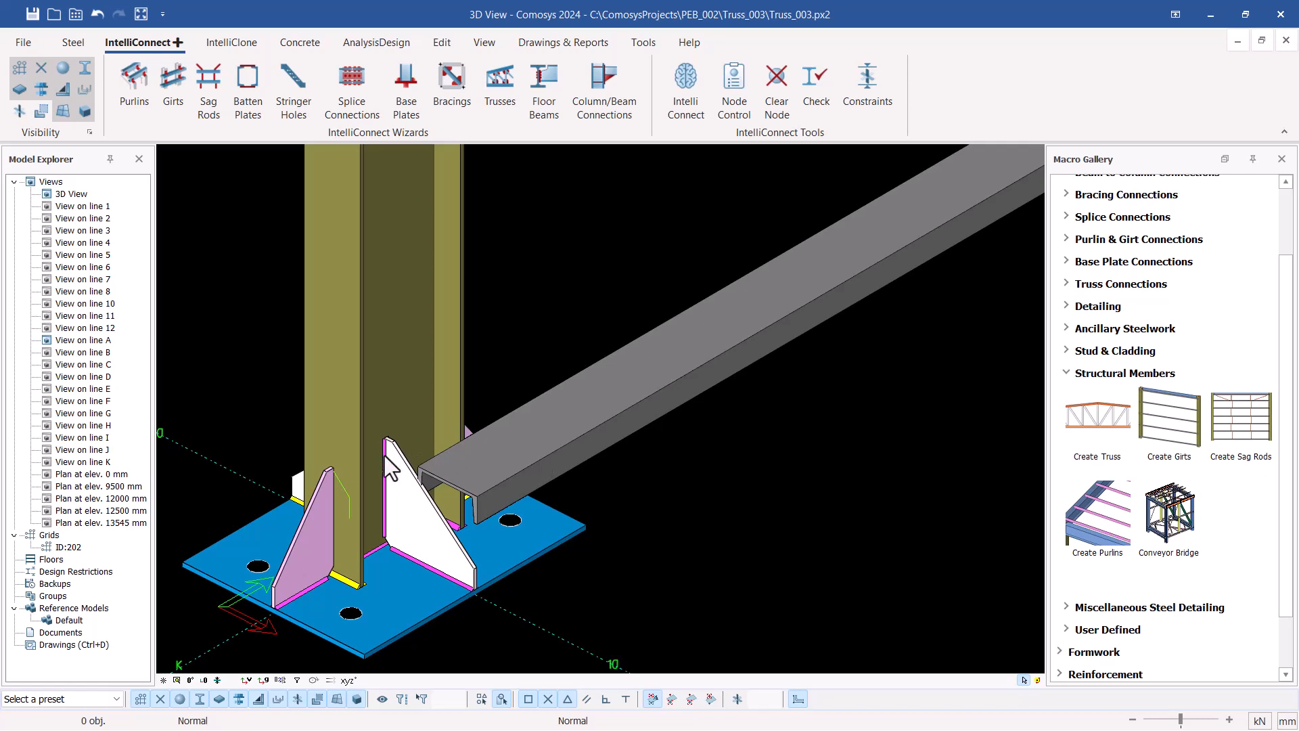
scroll(343, 468, "down", 3)
left_click(564, 380)
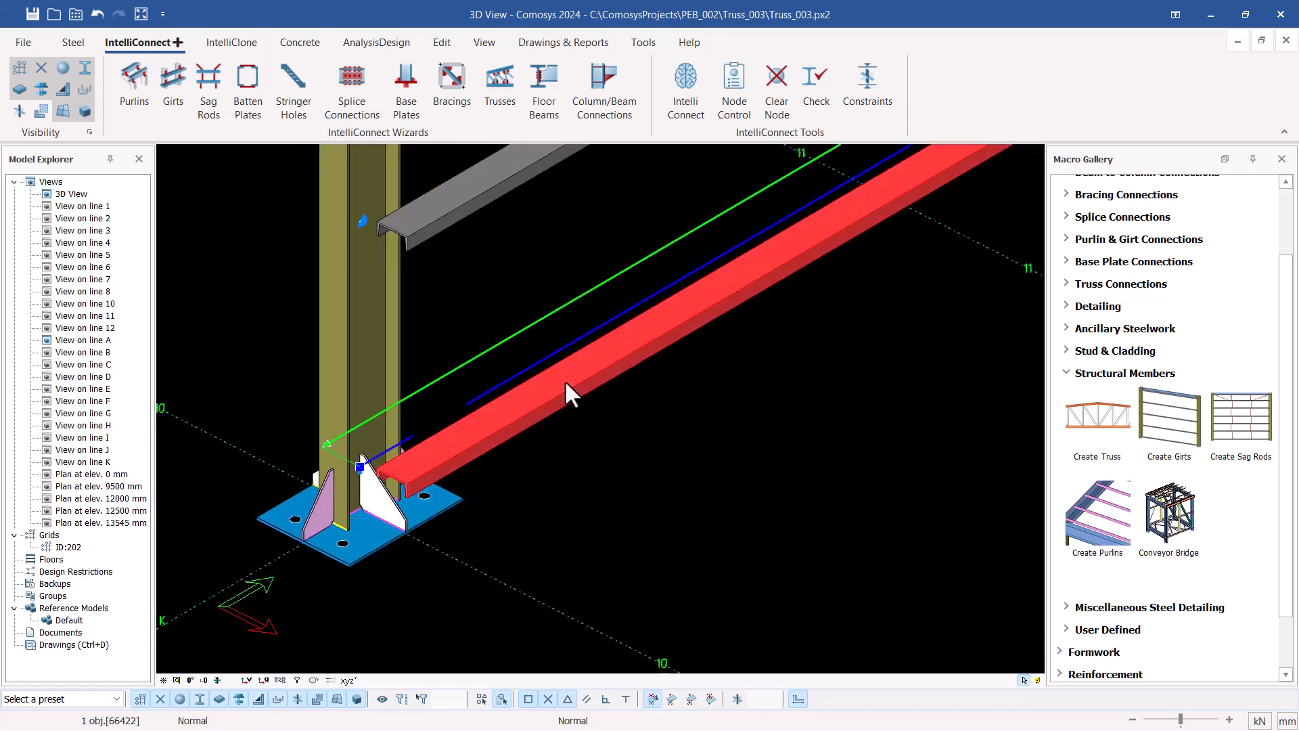
key("Delete")
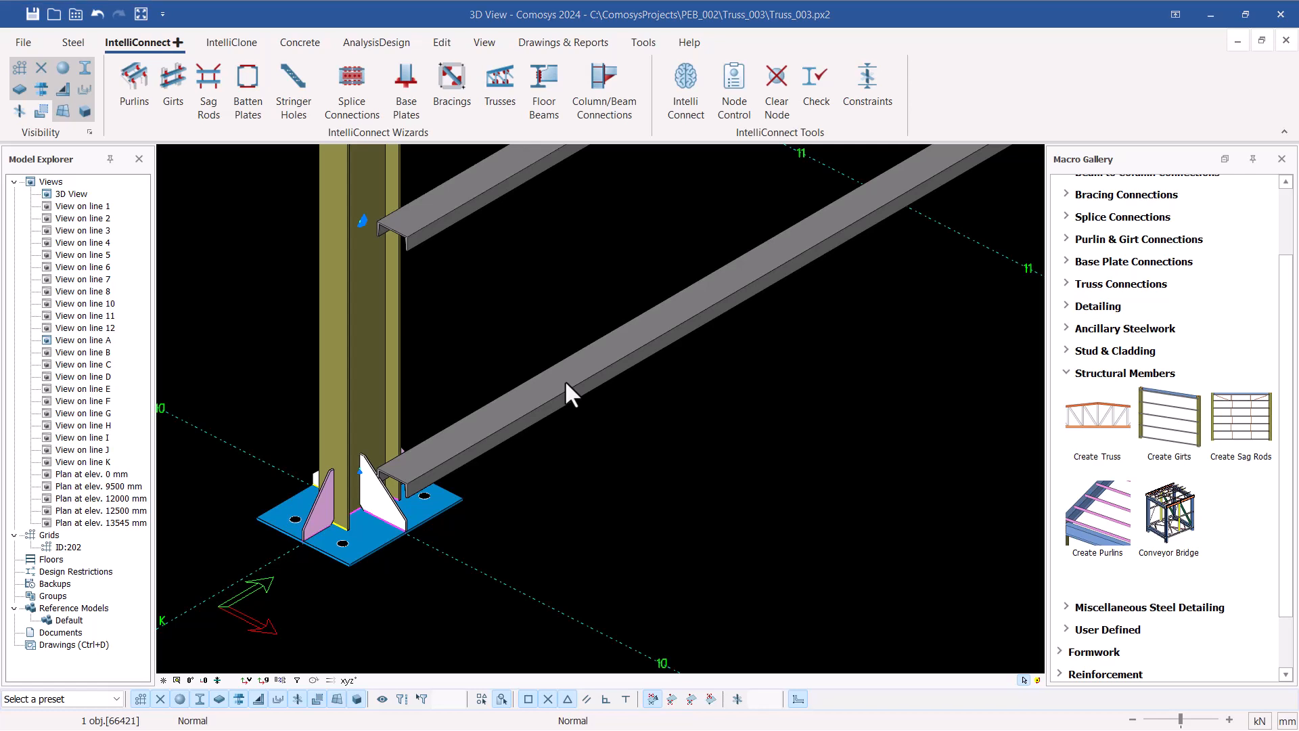
double_click(564, 380)
left_click_drag(484, 184, 859, 155)
Set the lowest K10–K12 girt group's bottom and top offsets to 400 mm and its maximum girt distance to 1000 mm
left_click(808, 383)
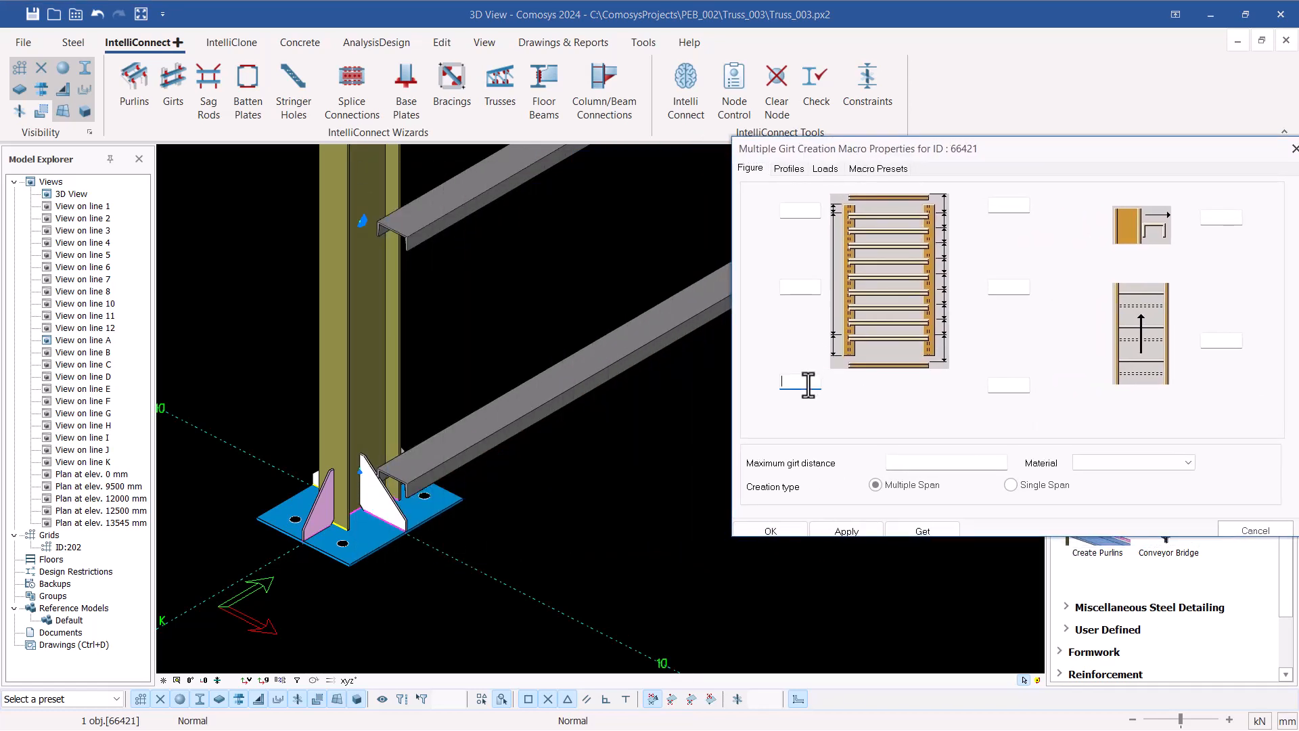
type("400")
left_click(798, 209)
type("7400")
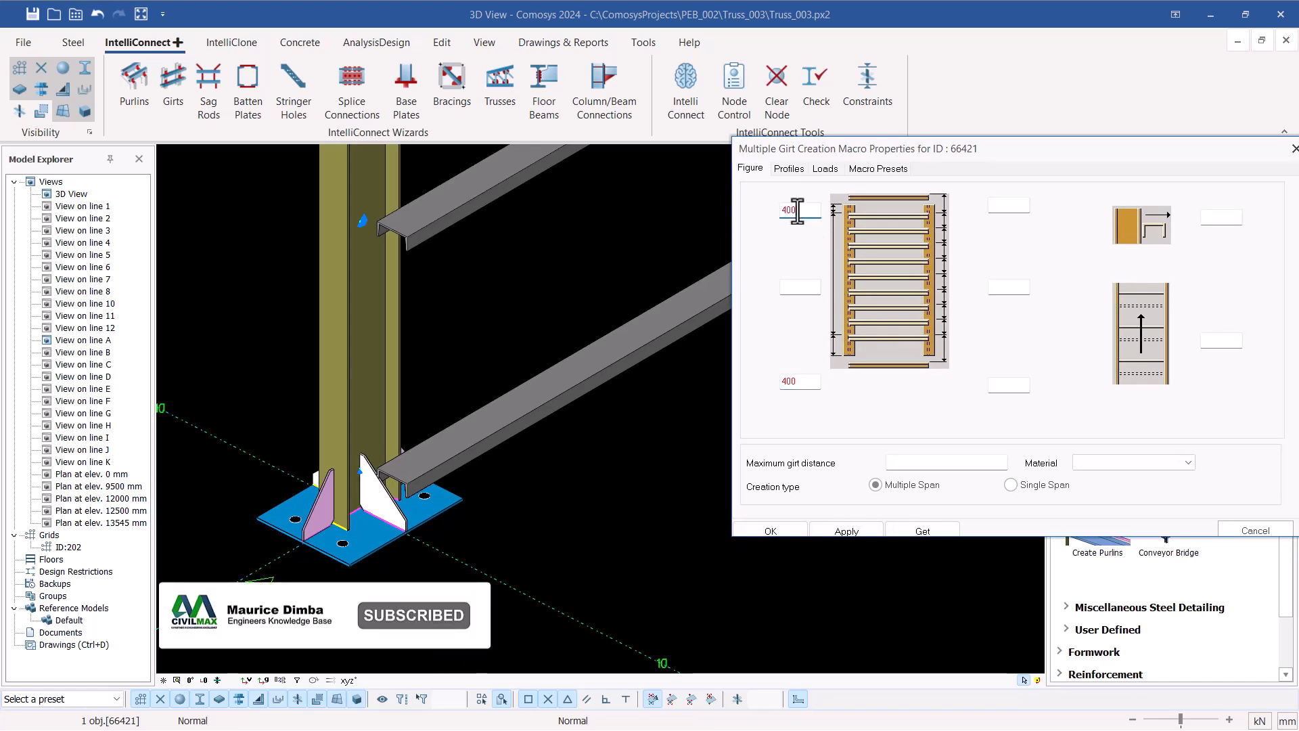
left_click(931, 462)
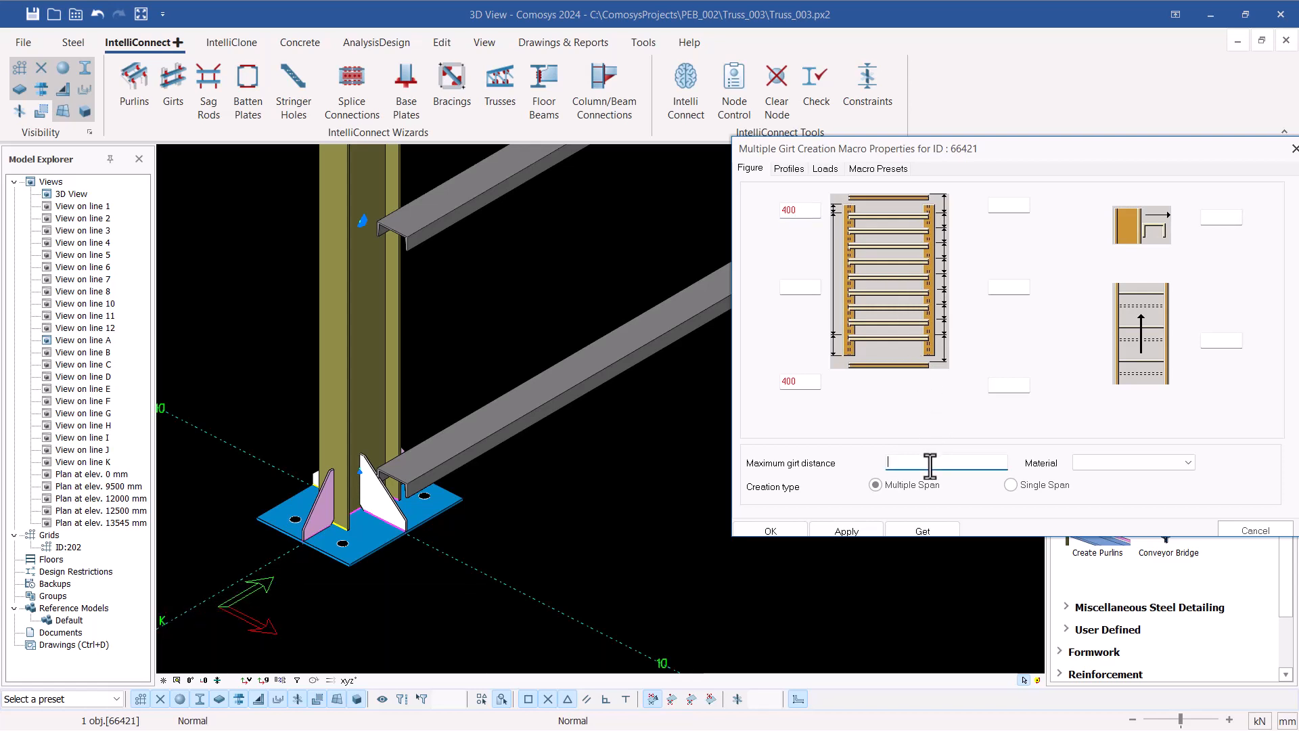
type("1000")
left_click(847, 528)
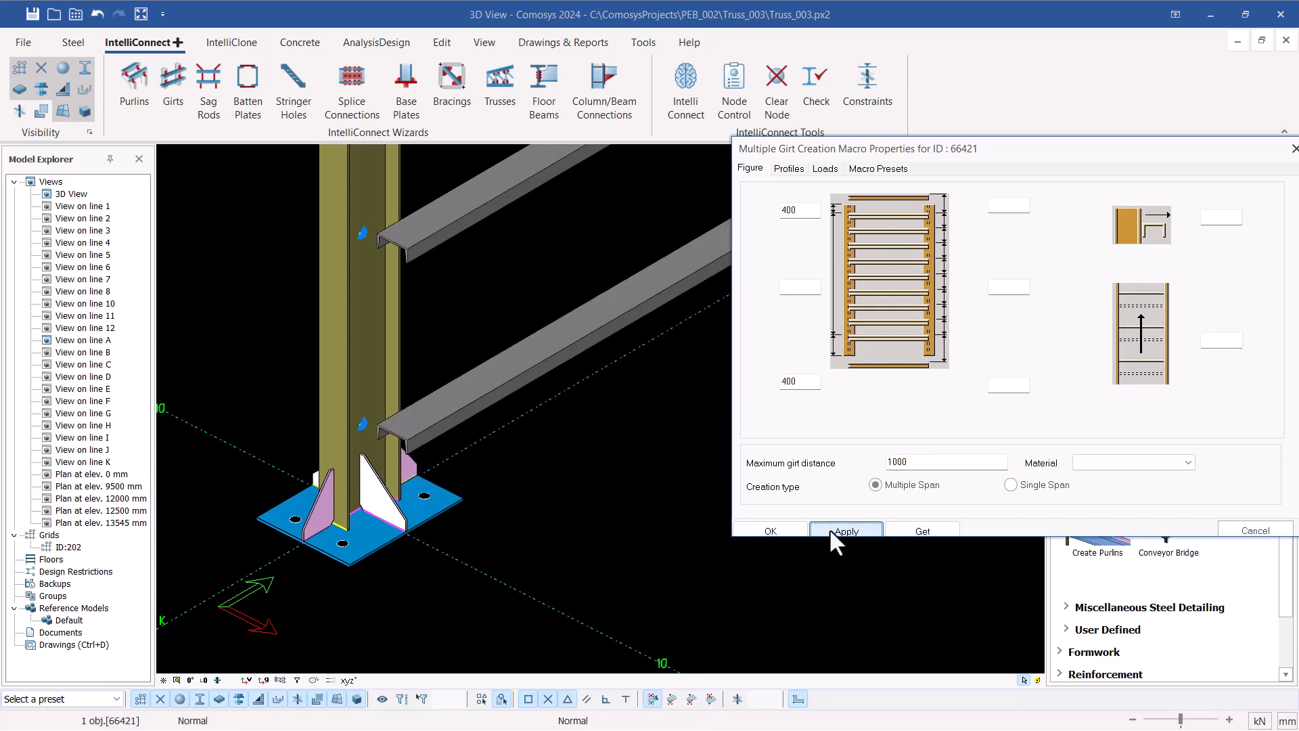
left_click(773, 532)
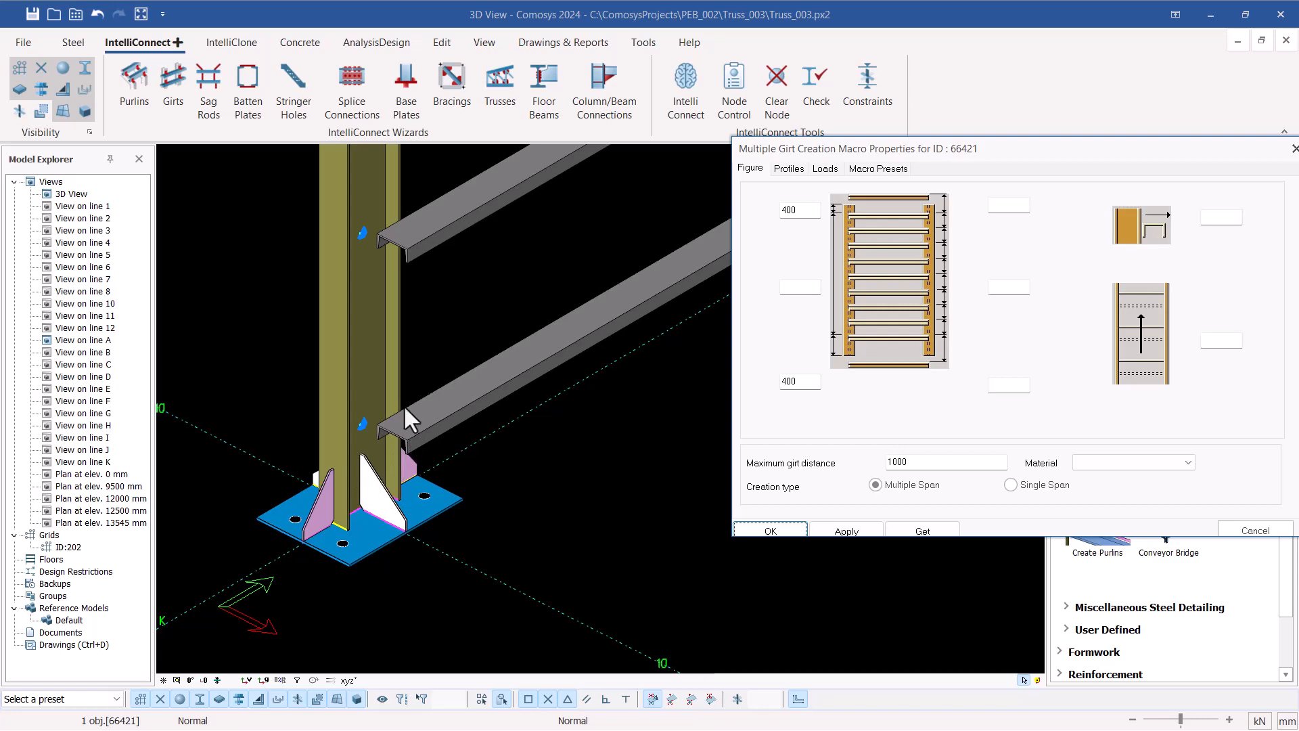
left_click(769, 529)
Open the girt macro properties for the truss-level girt group between columns K10 and K12
scroll(549, 493, "down", 3)
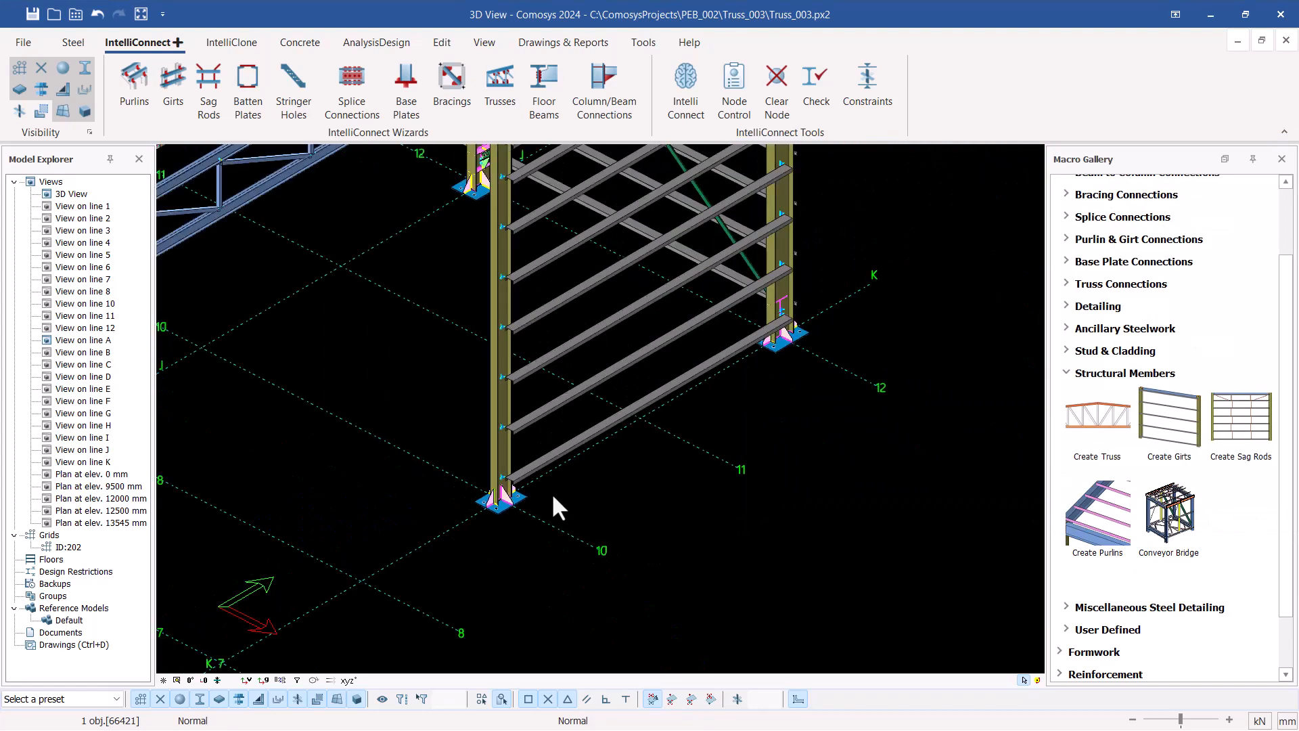
scroll(553, 491, "down", 4)
scroll(611, 298, "up", 5)
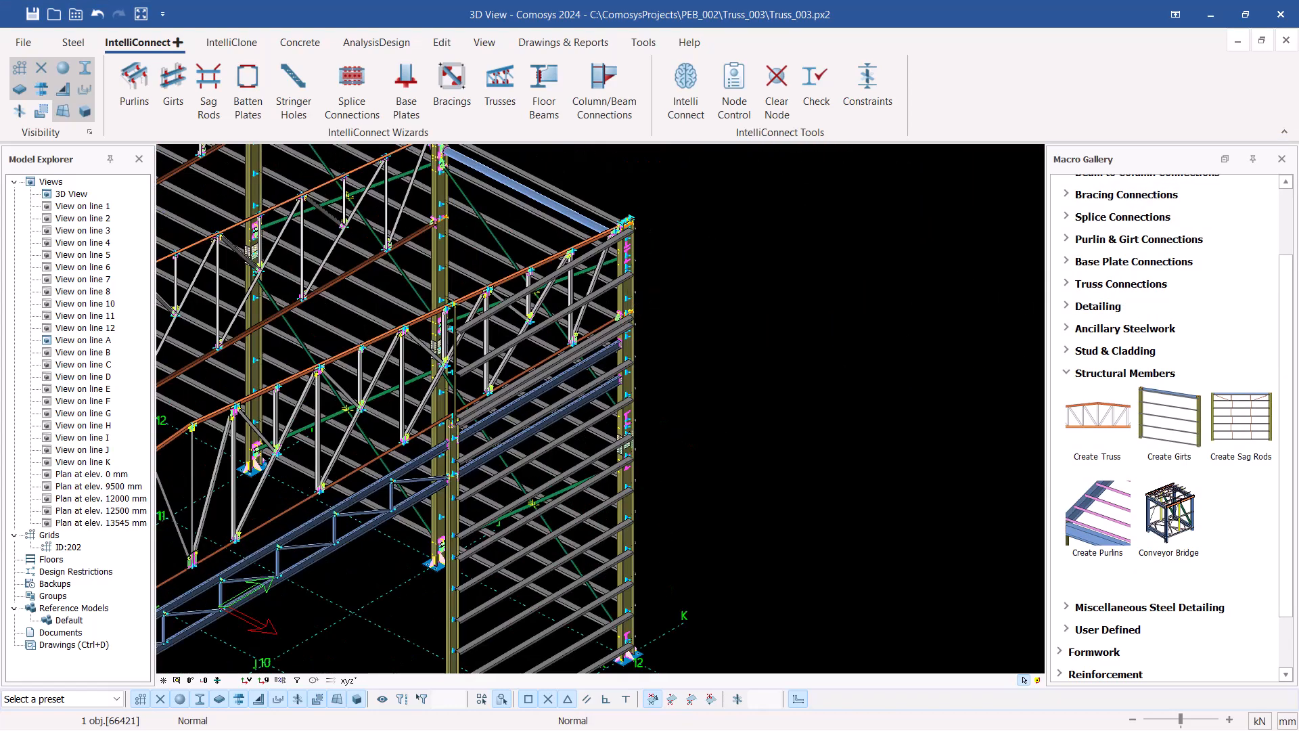
scroll(636, 274, "up", 5)
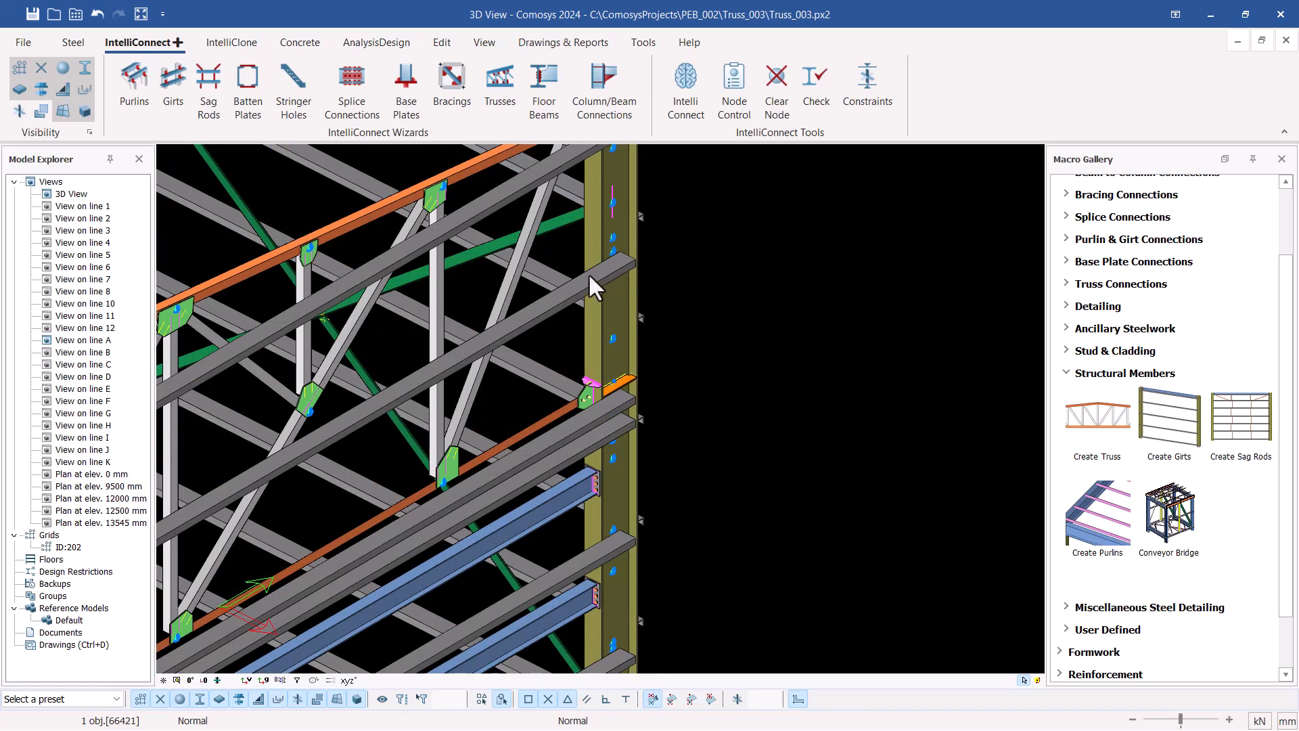
scroll(589, 275, "down", 2)
left_click(608, 272)
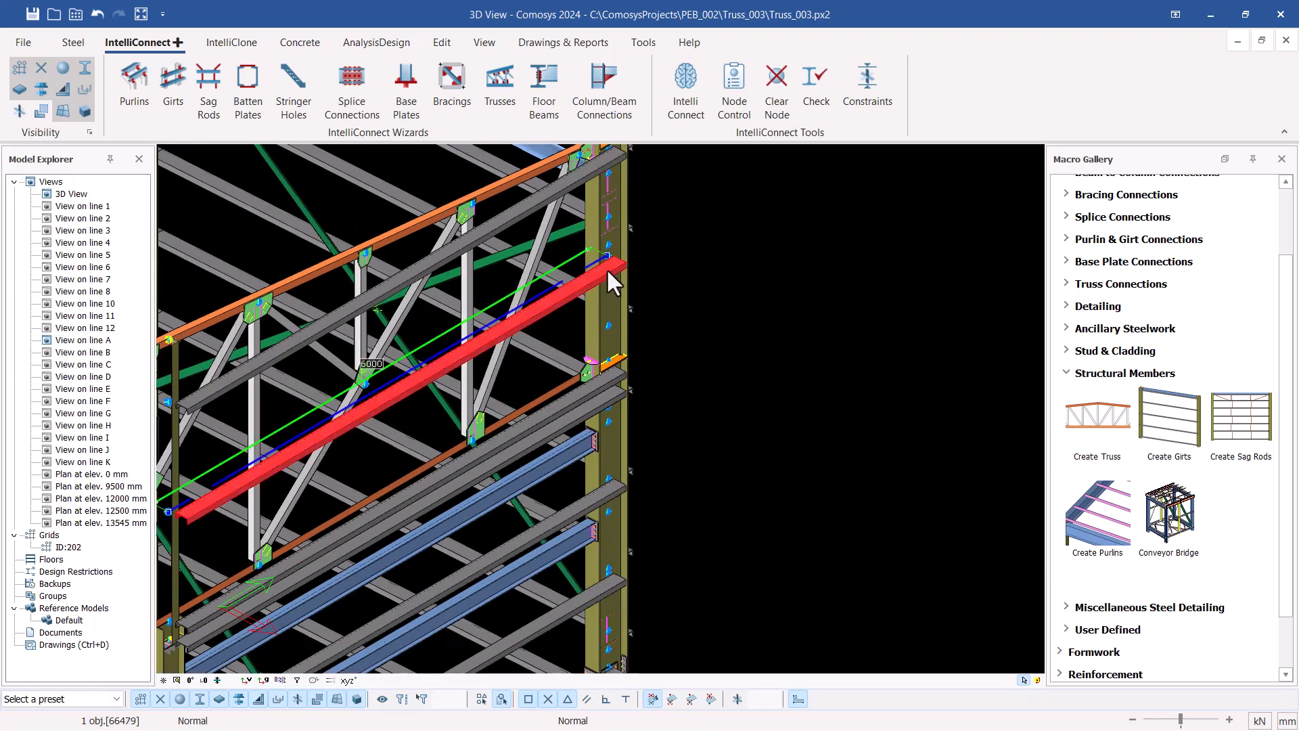
key("Escape")
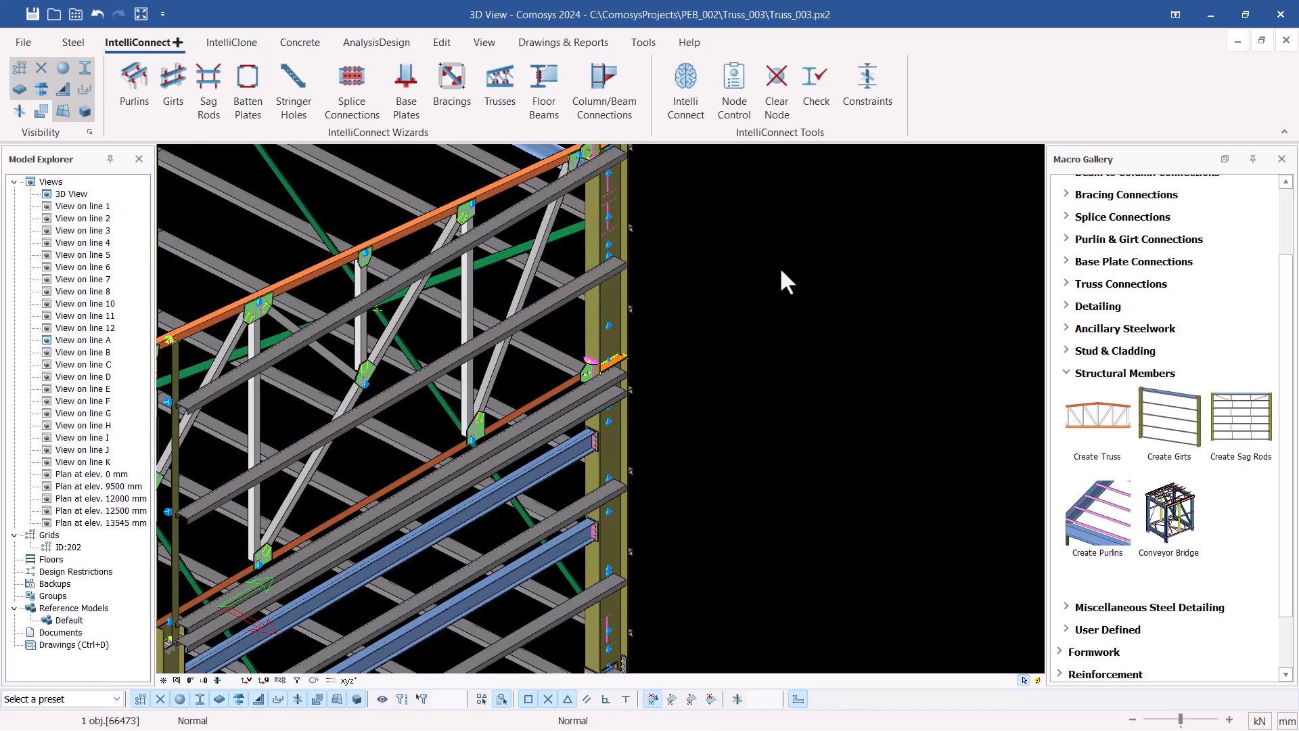
key("alt+Return")
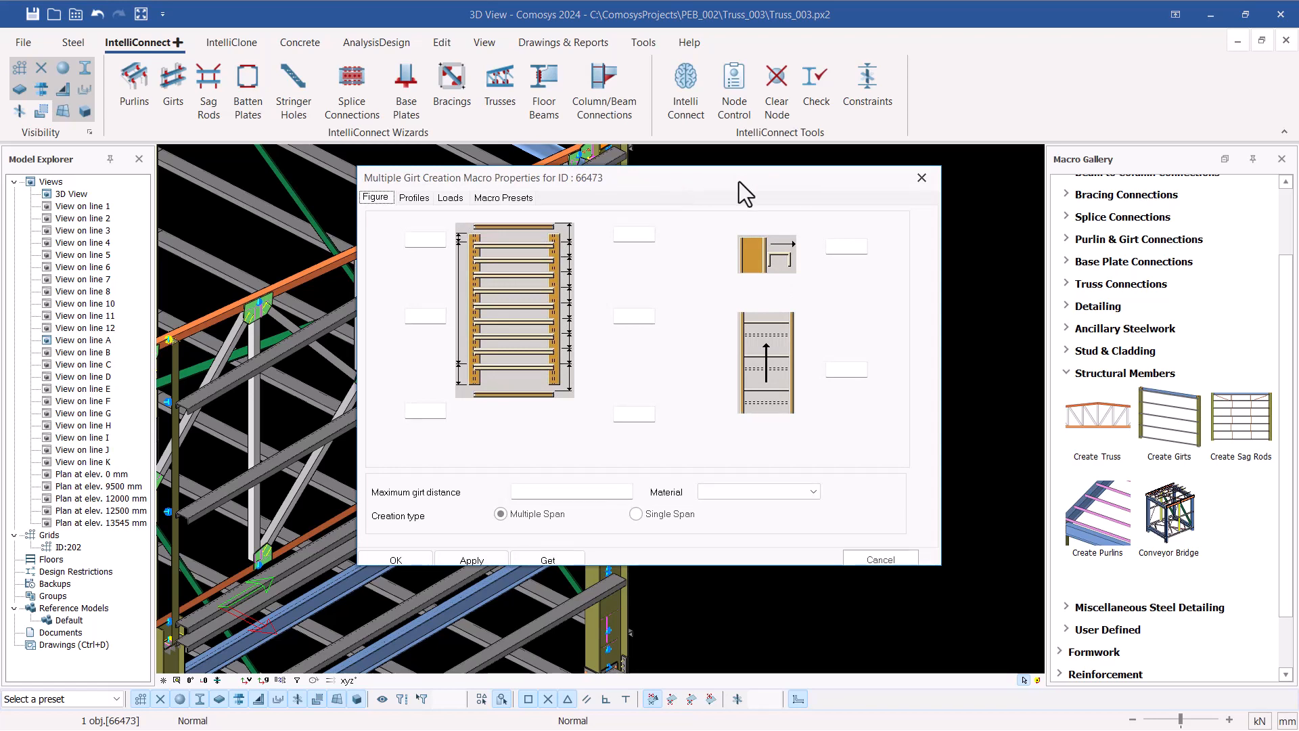
left_click_drag(738, 181, 1047, 189)
Set the truss-level K10–K12 girt group's bottom and top offsets to 400 mm and its maximum girt distance to 1000 mm
left_click(747, 417)
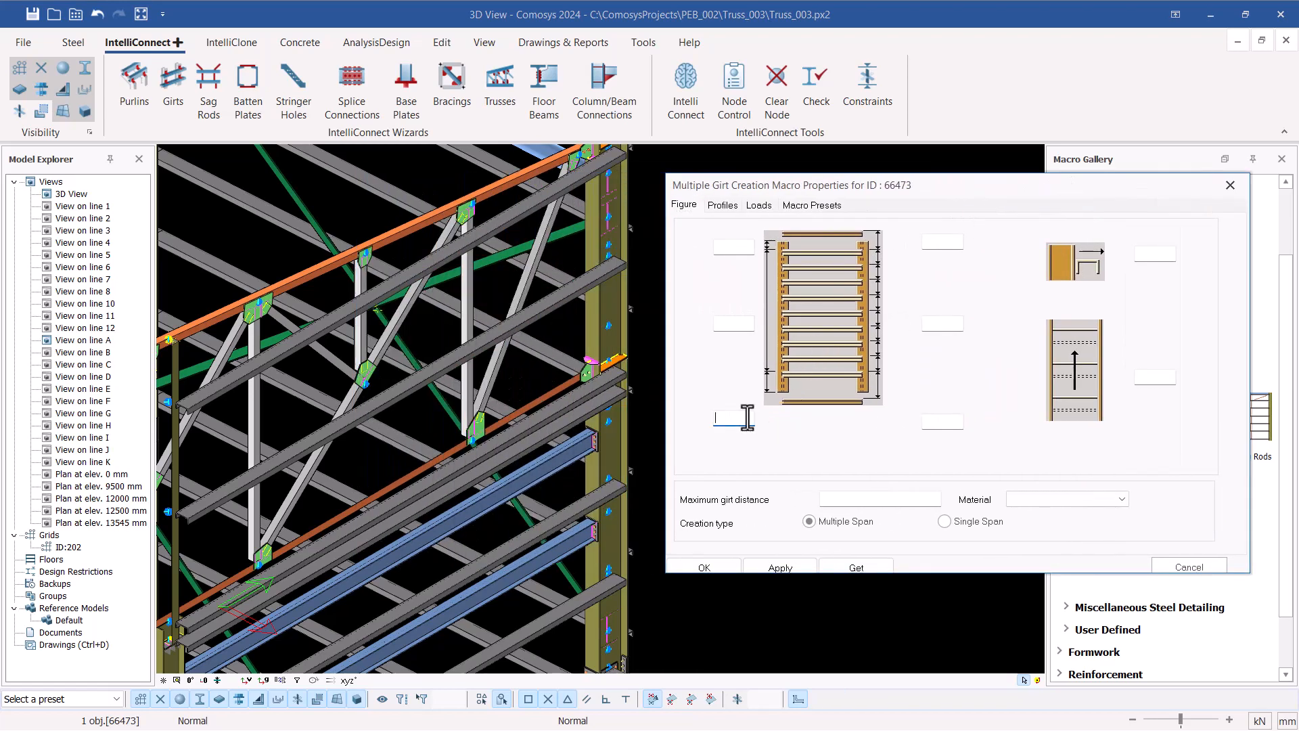
type("400")
left_click(730, 248)
type("400")
type("000")
left_click(785, 566)
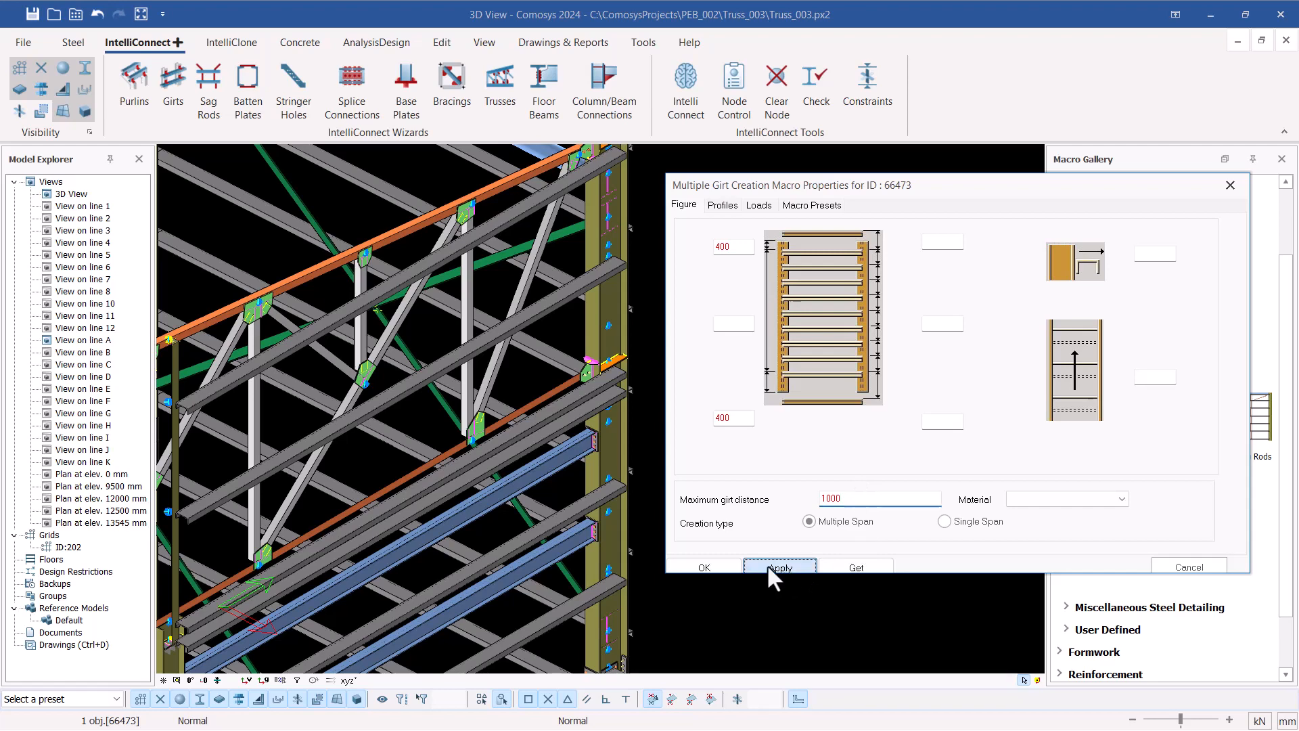
left_click(706, 566)
scroll(723, 400, "down", 3)
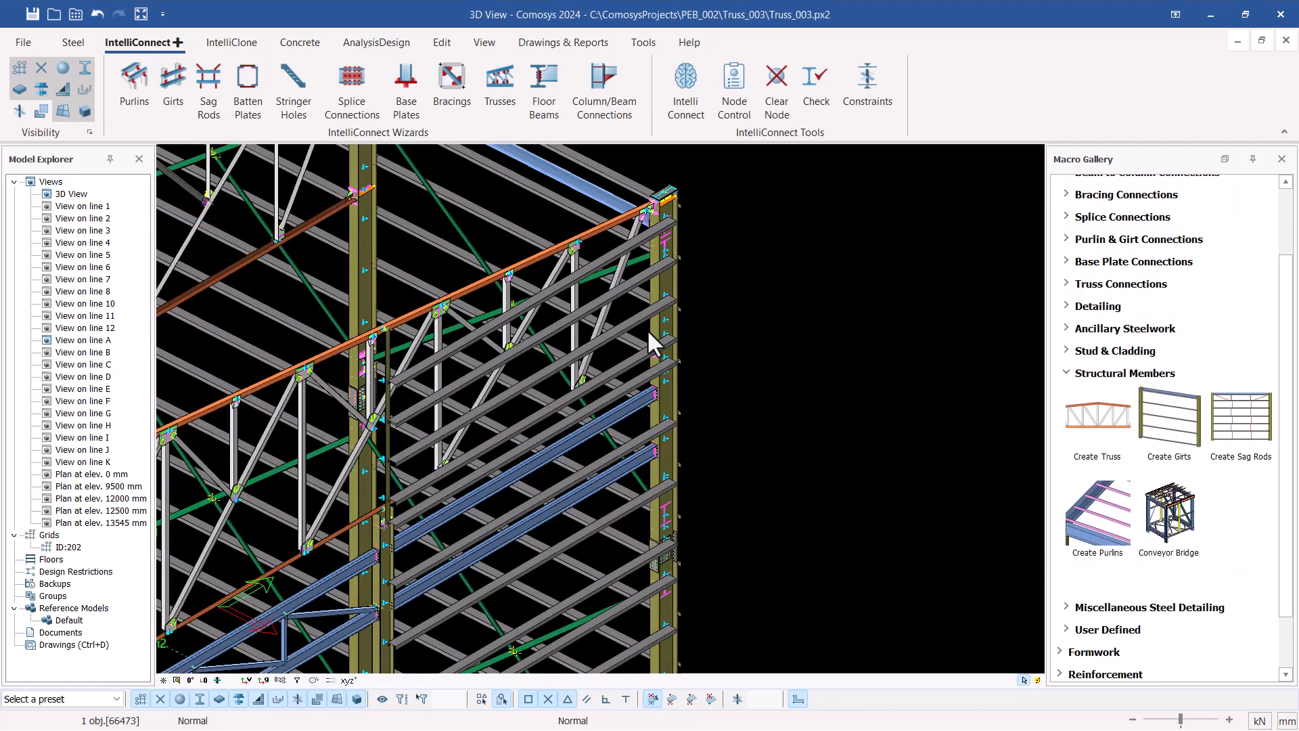
middle_click_drag(661, 314, 493, 298)
scroll(663, 399, "down", 3)
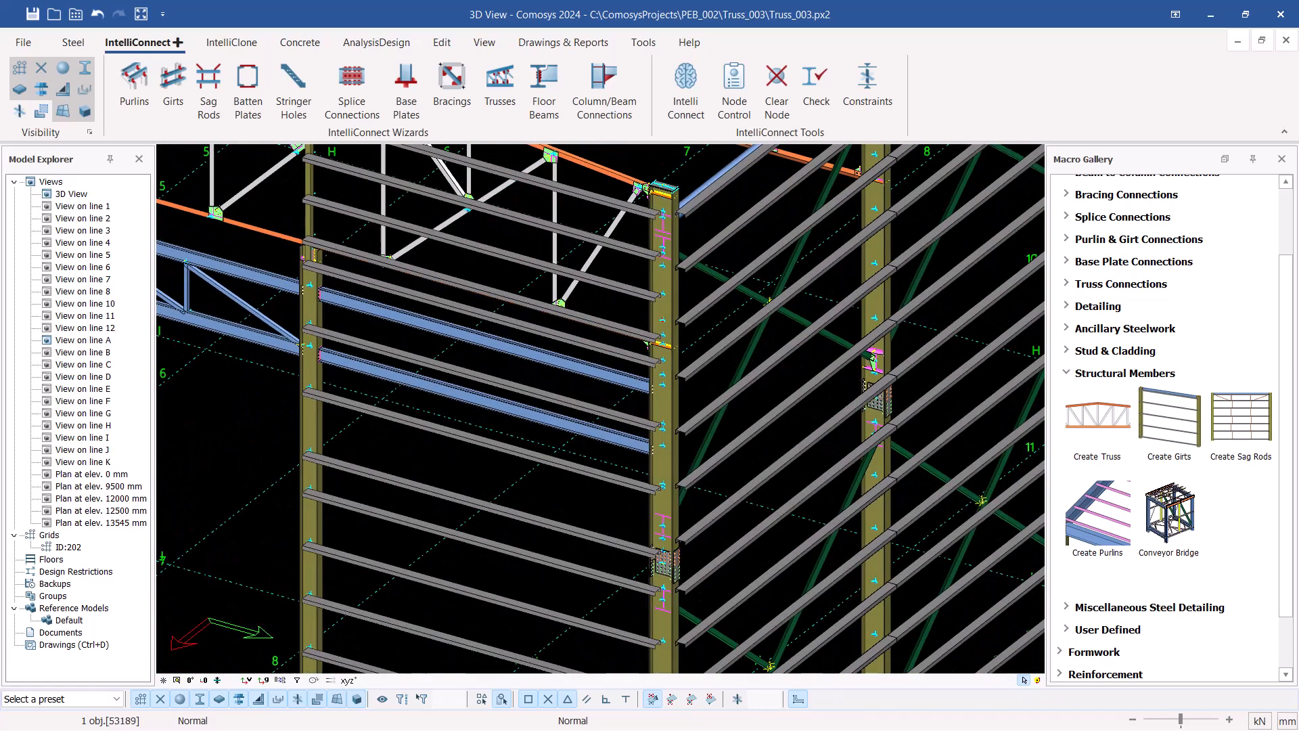
Create truss-level girts across the wide gable bay on grid line K, between the upper columns at K3 and K10
scroll(748, 400, "down", 4)
scroll(652, 362, "up", 5)
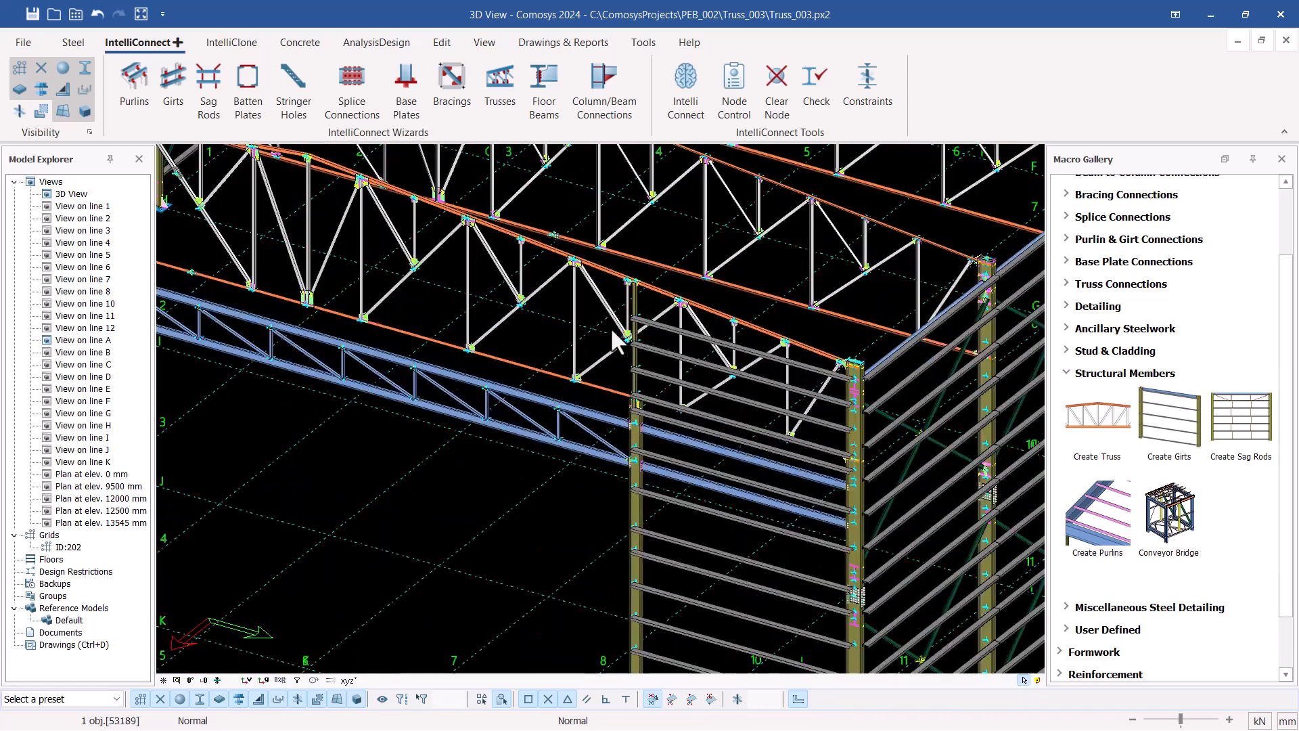
scroll(789, 369, "up", 2)
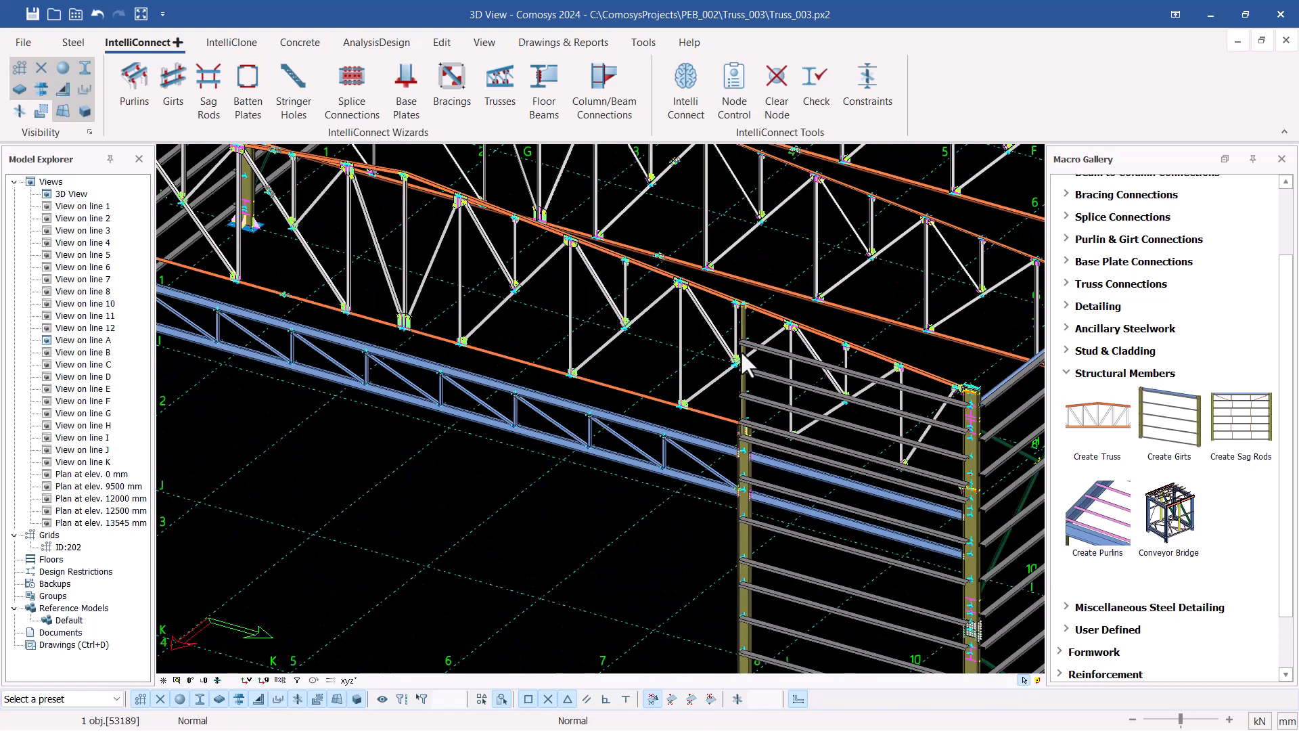
scroll(745, 363, "up", 4)
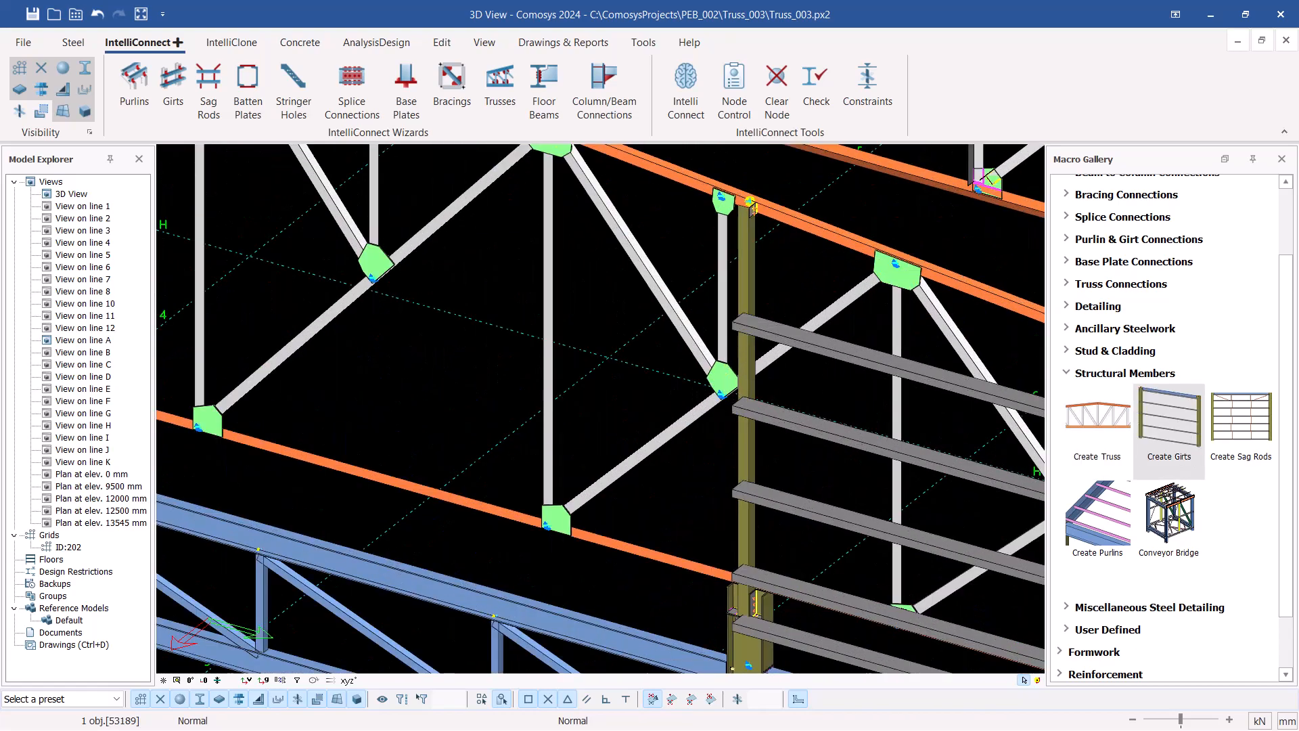
left_click(1169, 419)
scroll(861, 420, "down", 5)
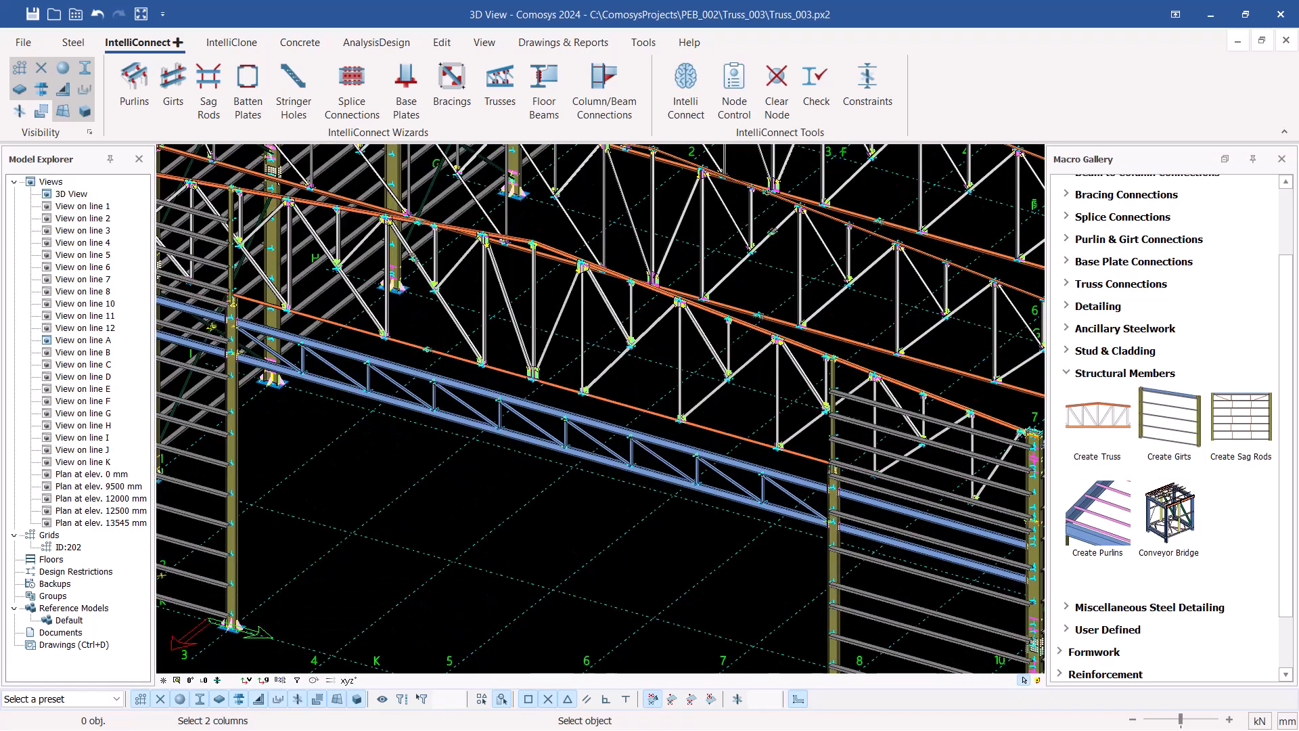
scroll(227, 233, "up", 5)
scroll(227, 230, "down", 5)
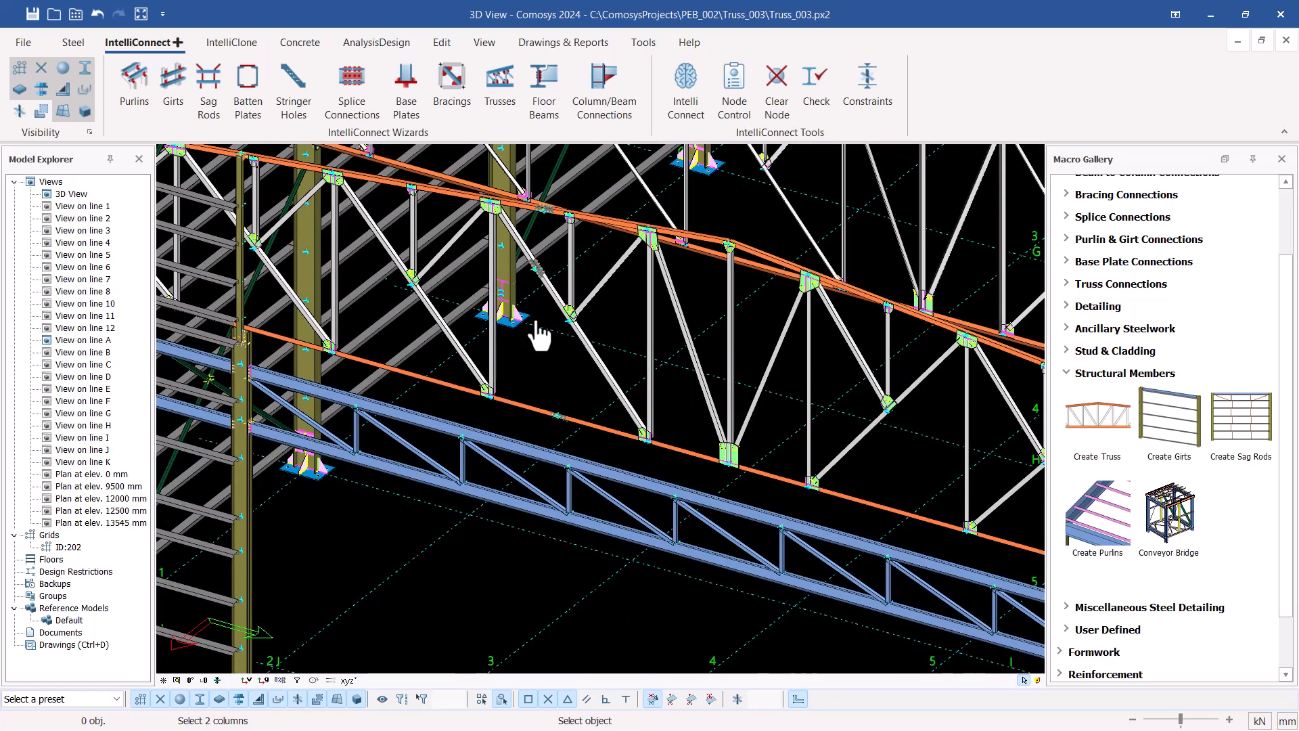
scroll(319, 290, "down", 1)
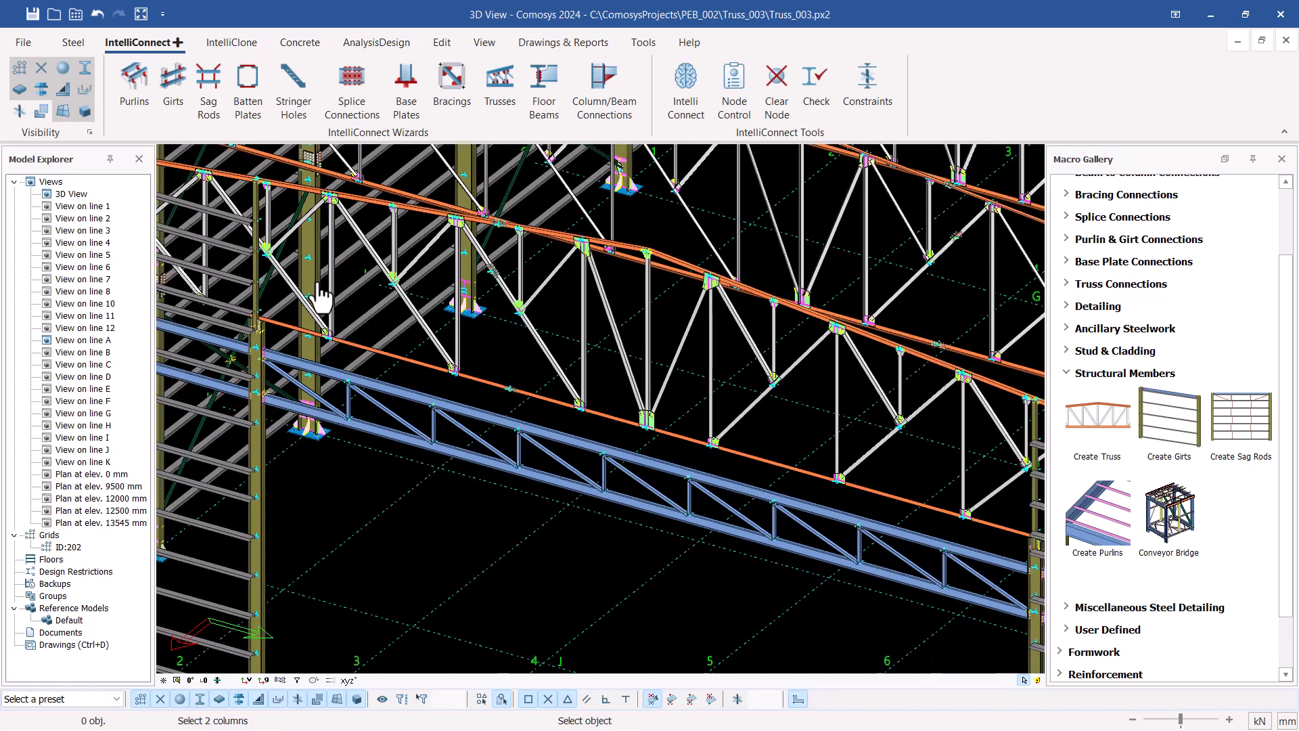
scroll(375, 306, "down", 1)
scroll(907, 440, "up", 1)
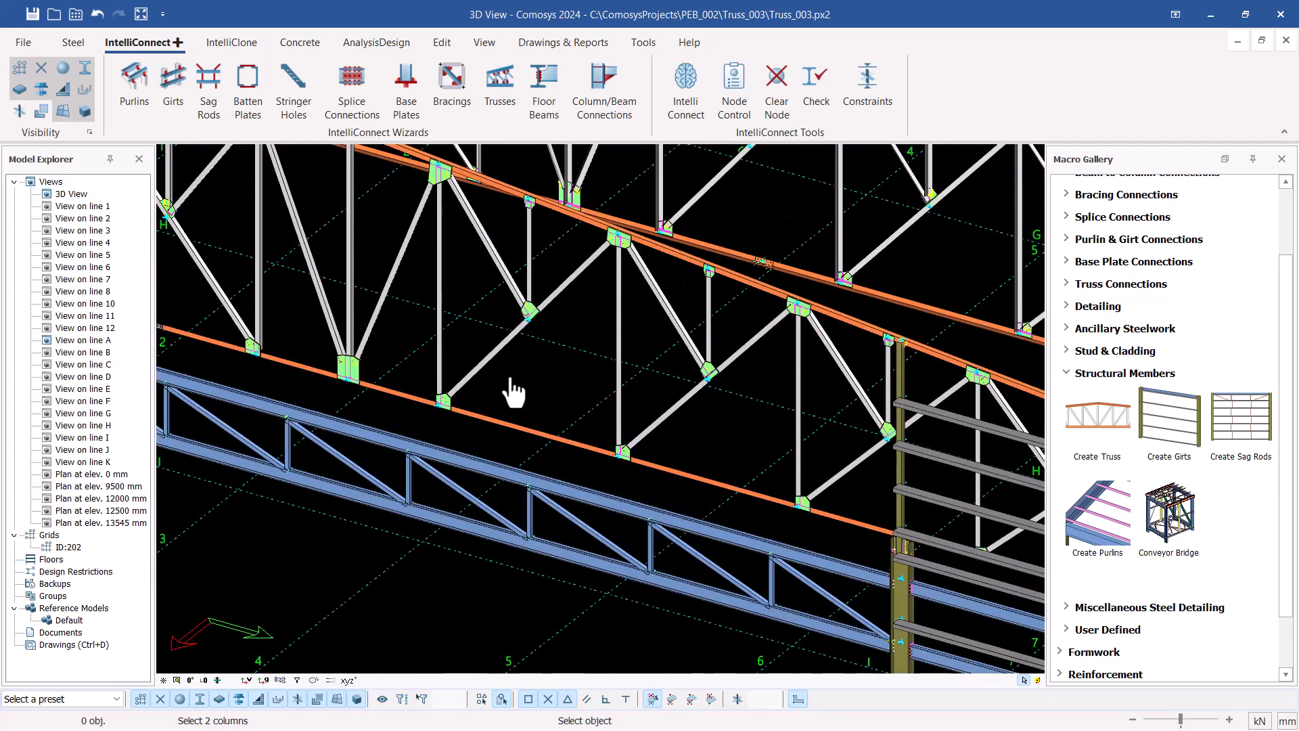
scroll(823, 453, "up", 1)
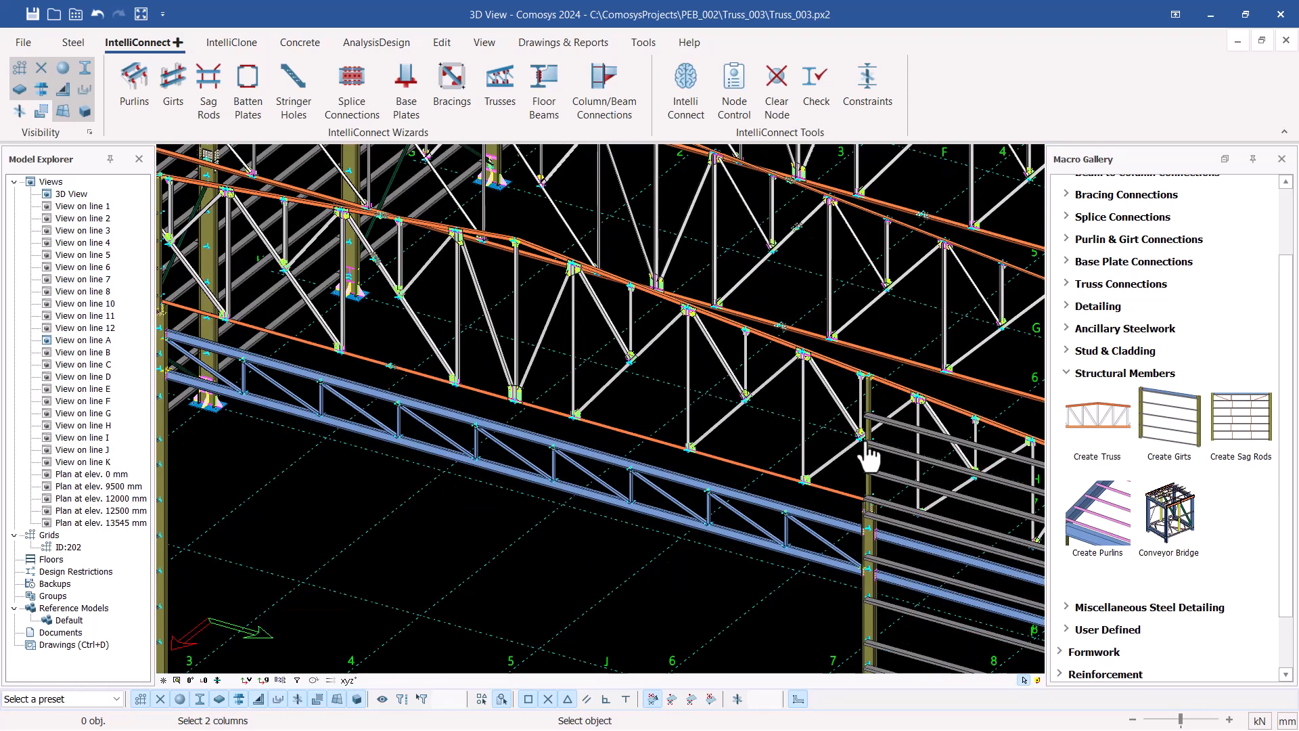
scroll(873, 460, "up", 3)
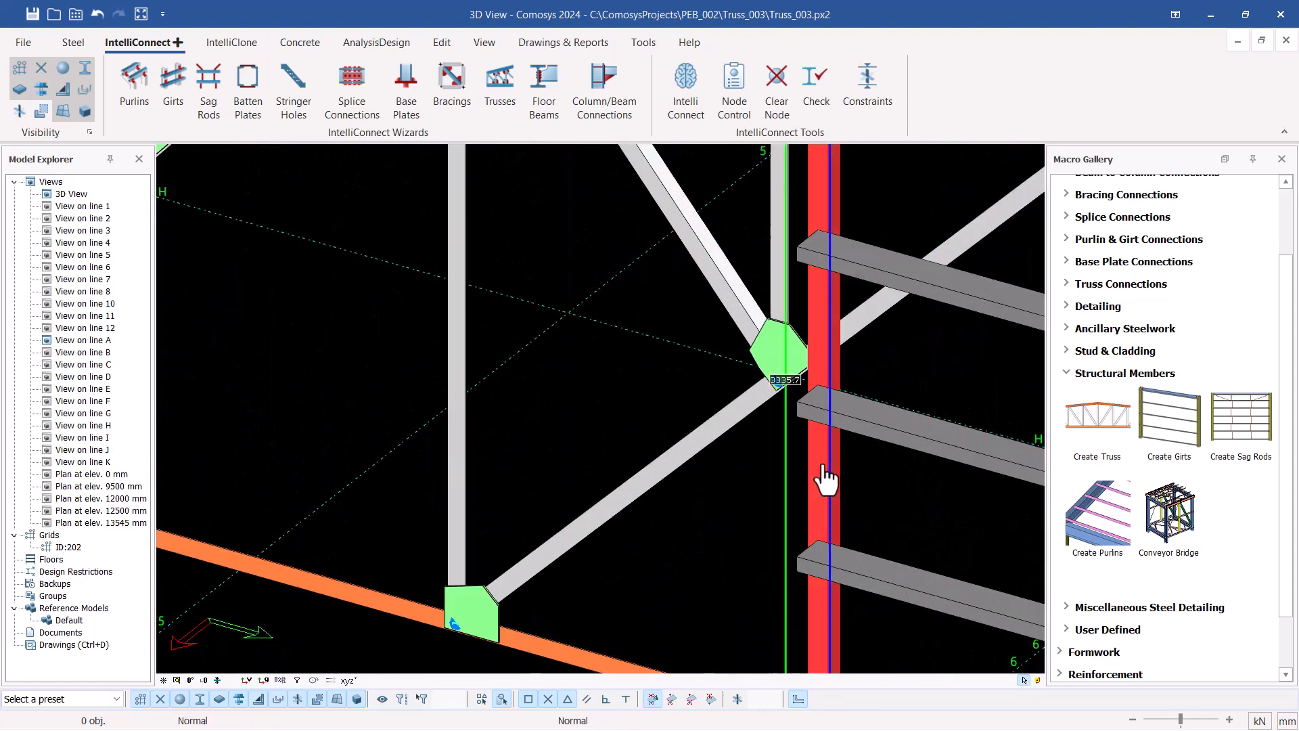
scroll(826, 478, "down", 2)
scroll(888, 476, "down", 4)
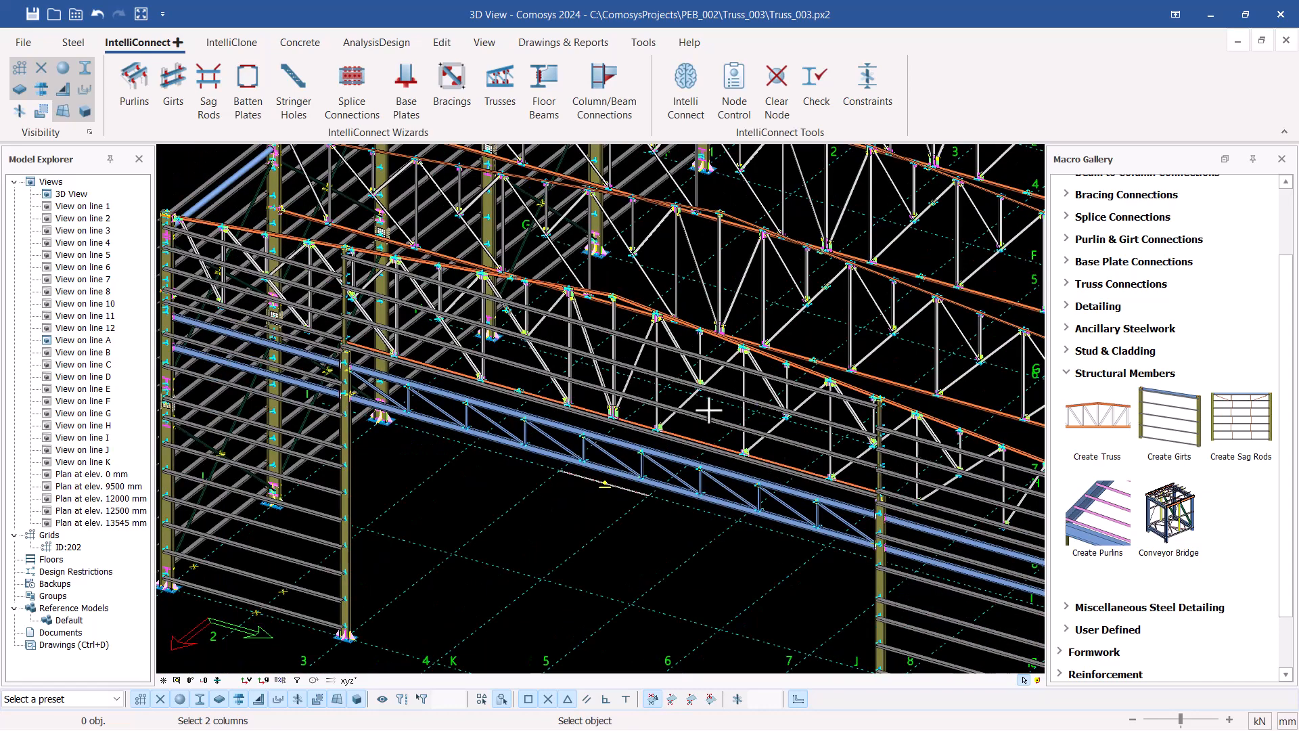
scroll(509, 329, "up", 1)
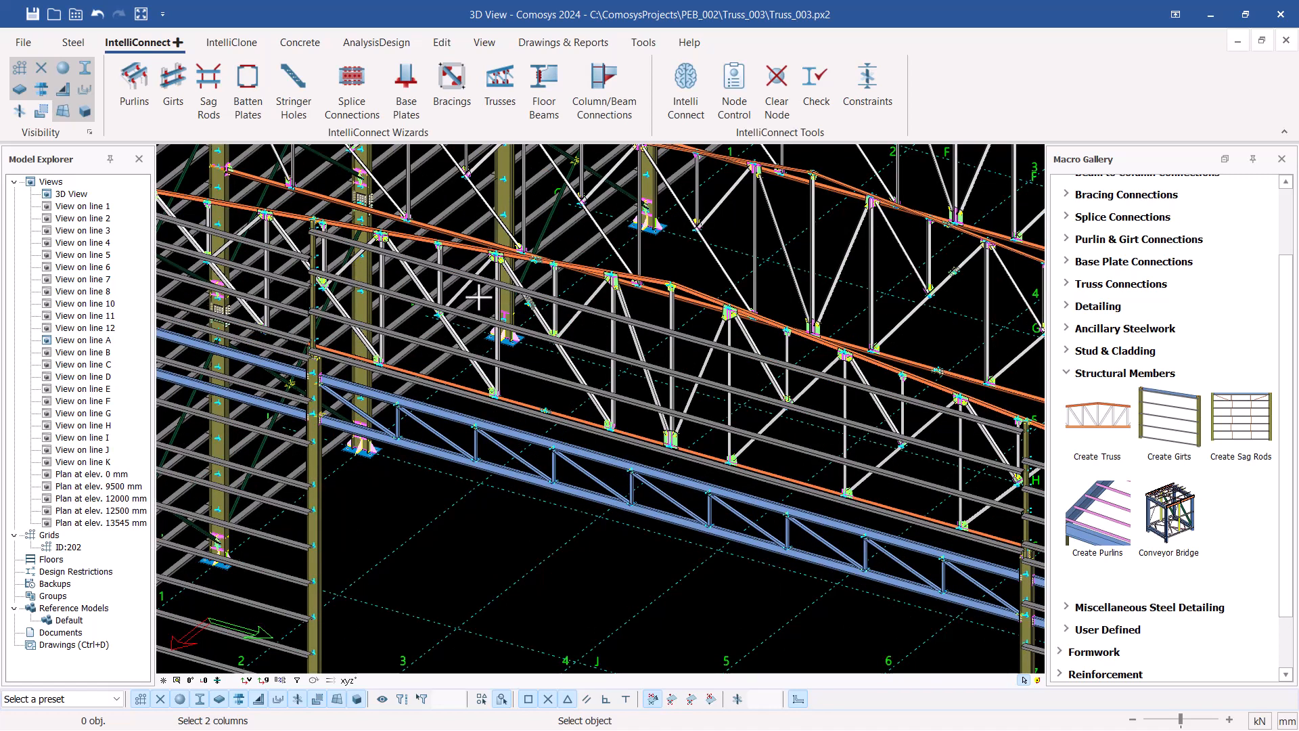
key("Escape")
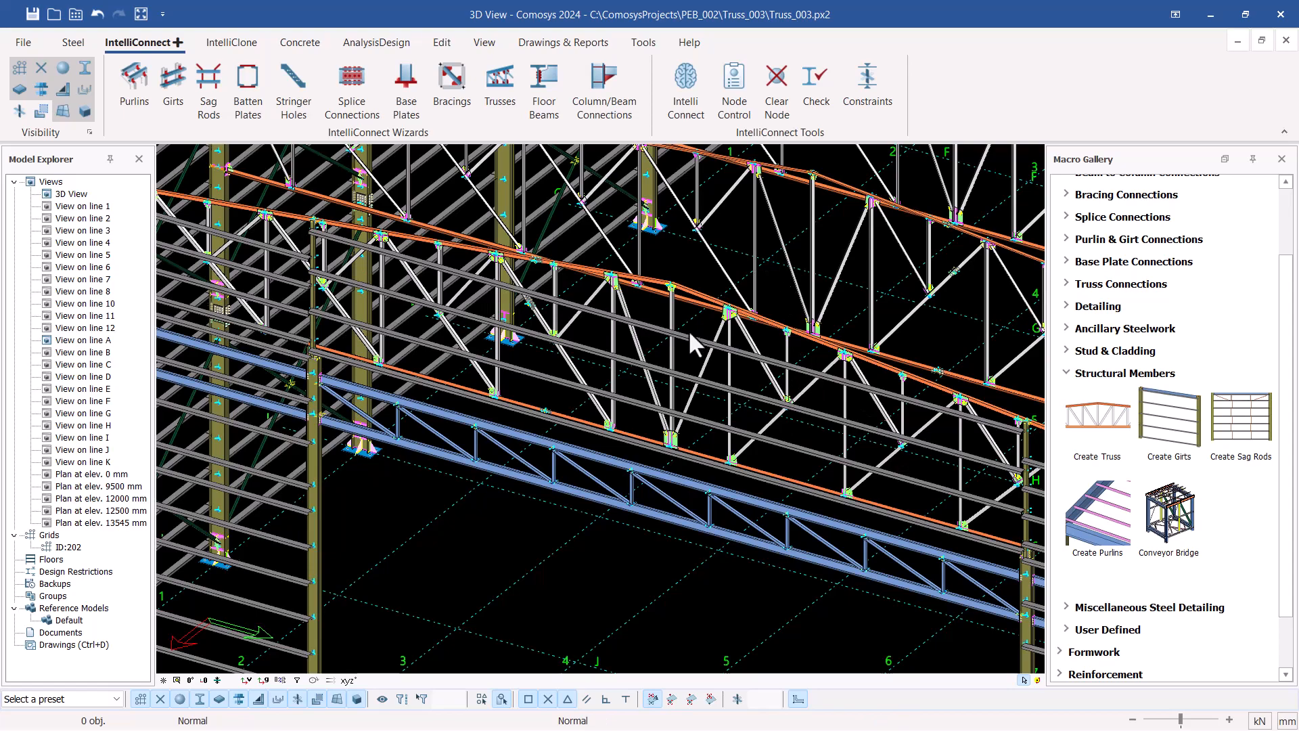
Examine the girts over the K3–K10 opening, the adjoining gable bays and the side walls from several directions
scroll(604, 338, "up", 2)
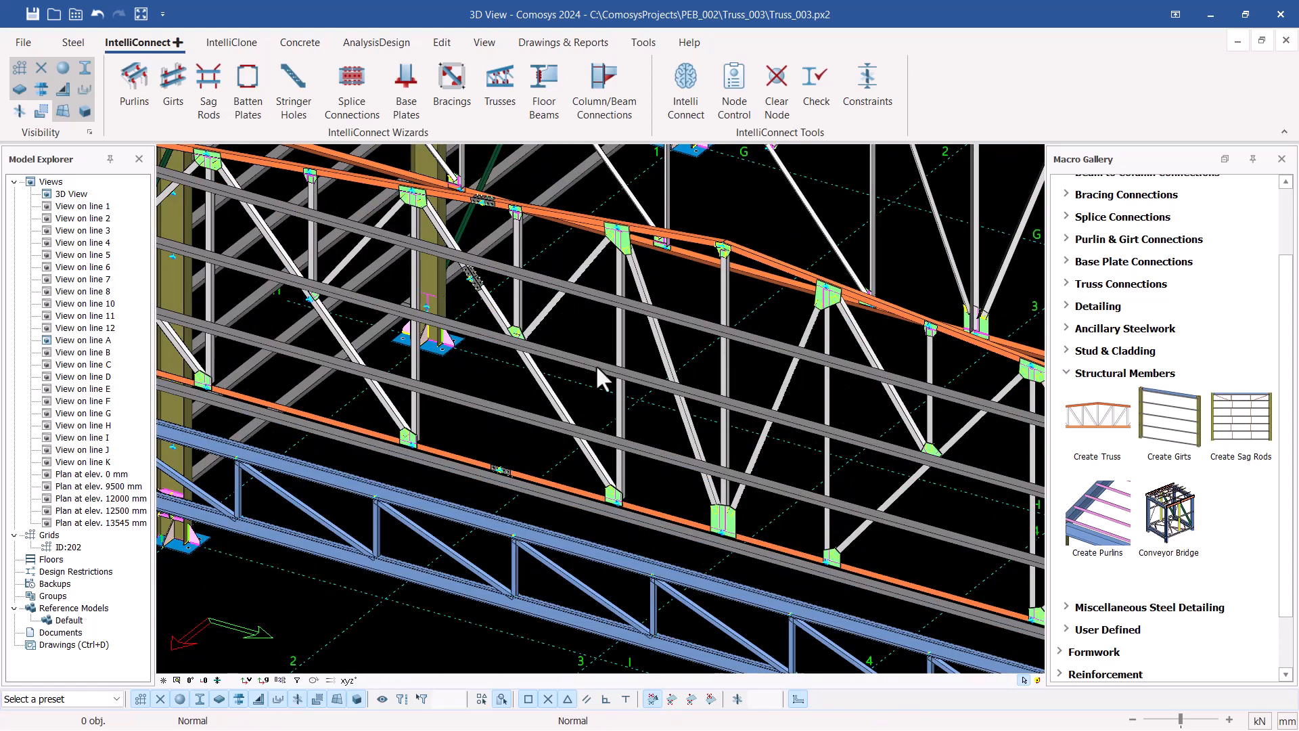
scroll(579, 371, "down", 6)
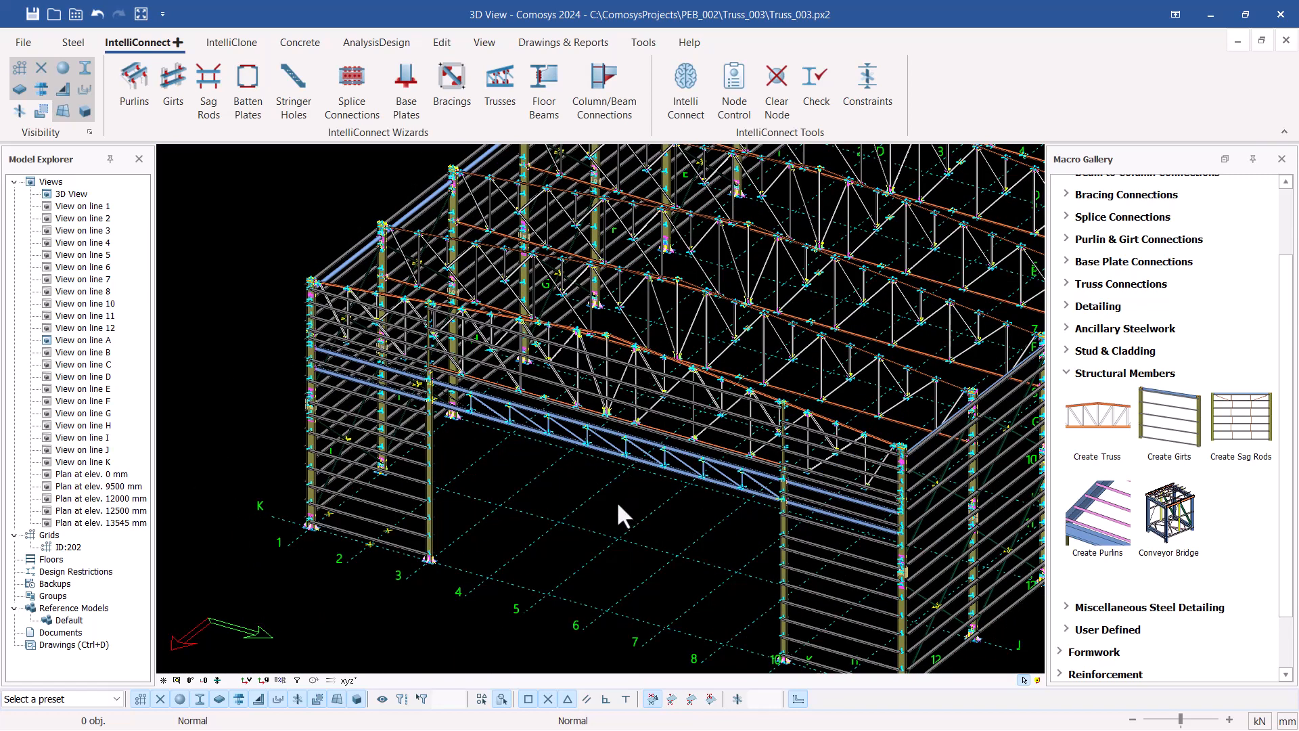
middle_click_drag(539, 404, 711, 399)
middle_click_drag(595, 345, 587, 412)
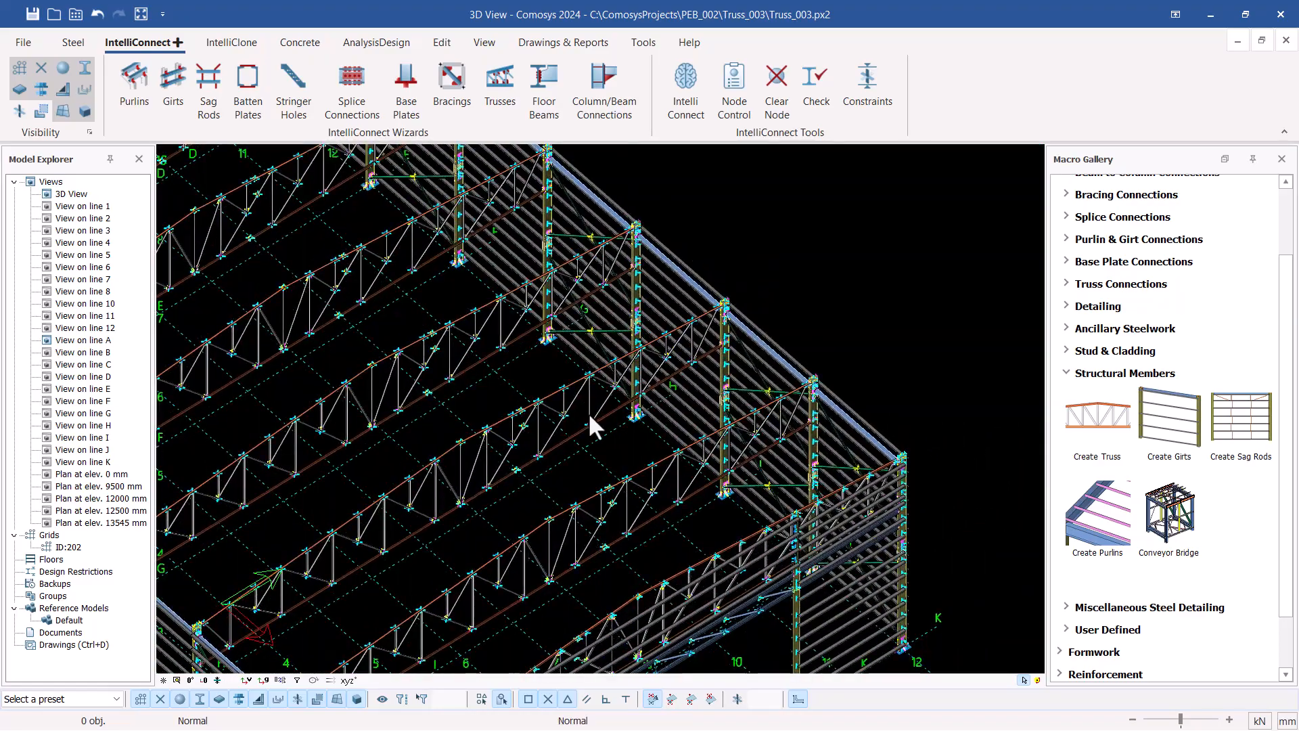
scroll(793, 331, "down", 5)
middle_click_drag(740, 373, 737, 356)
scroll(859, 380, "down", 2)
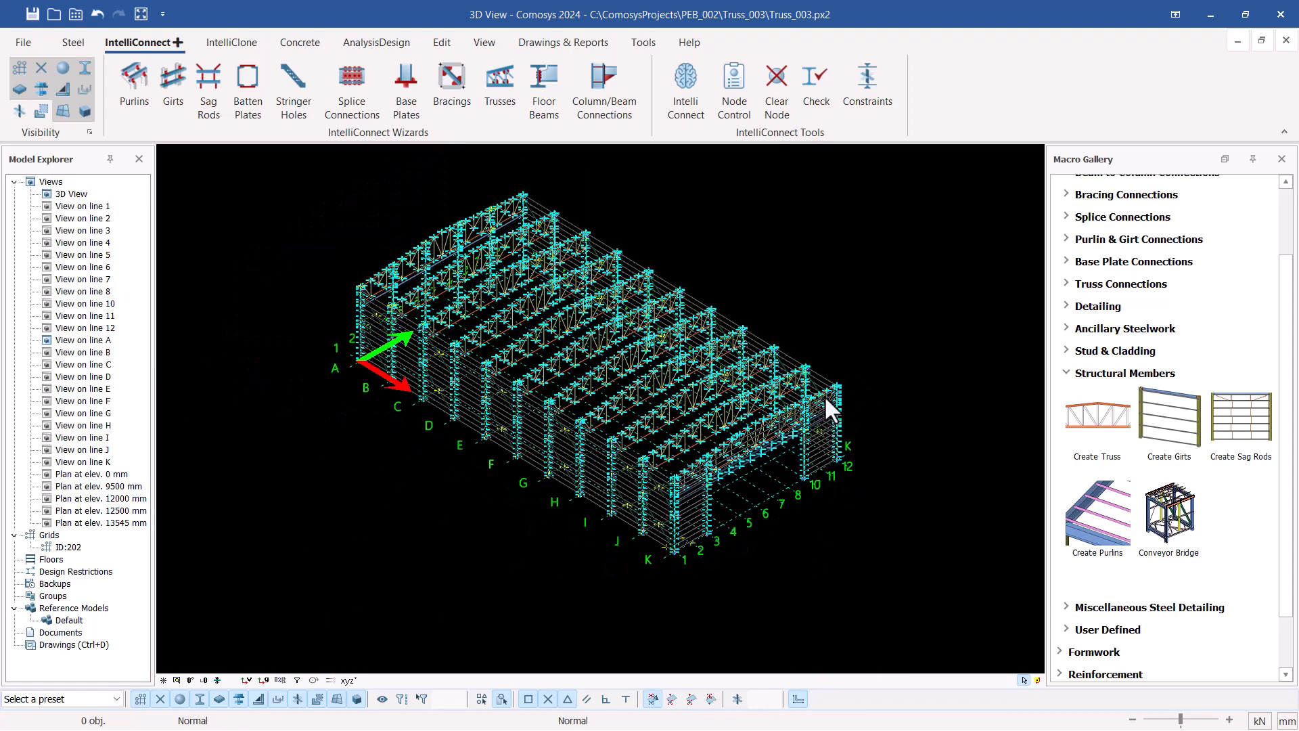
scroll(709, 372, "up", 3)
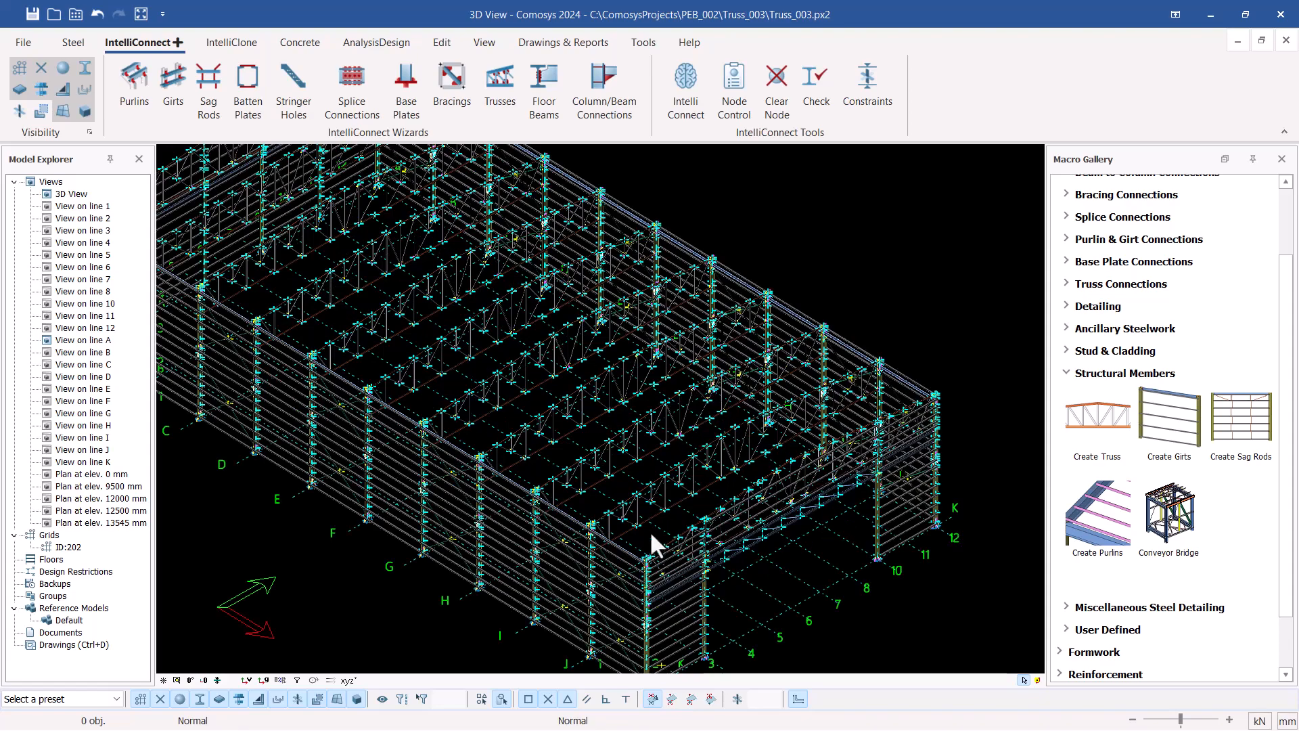
scroll(639, 596, "up", 2)
scroll(639, 618, "up", 2)
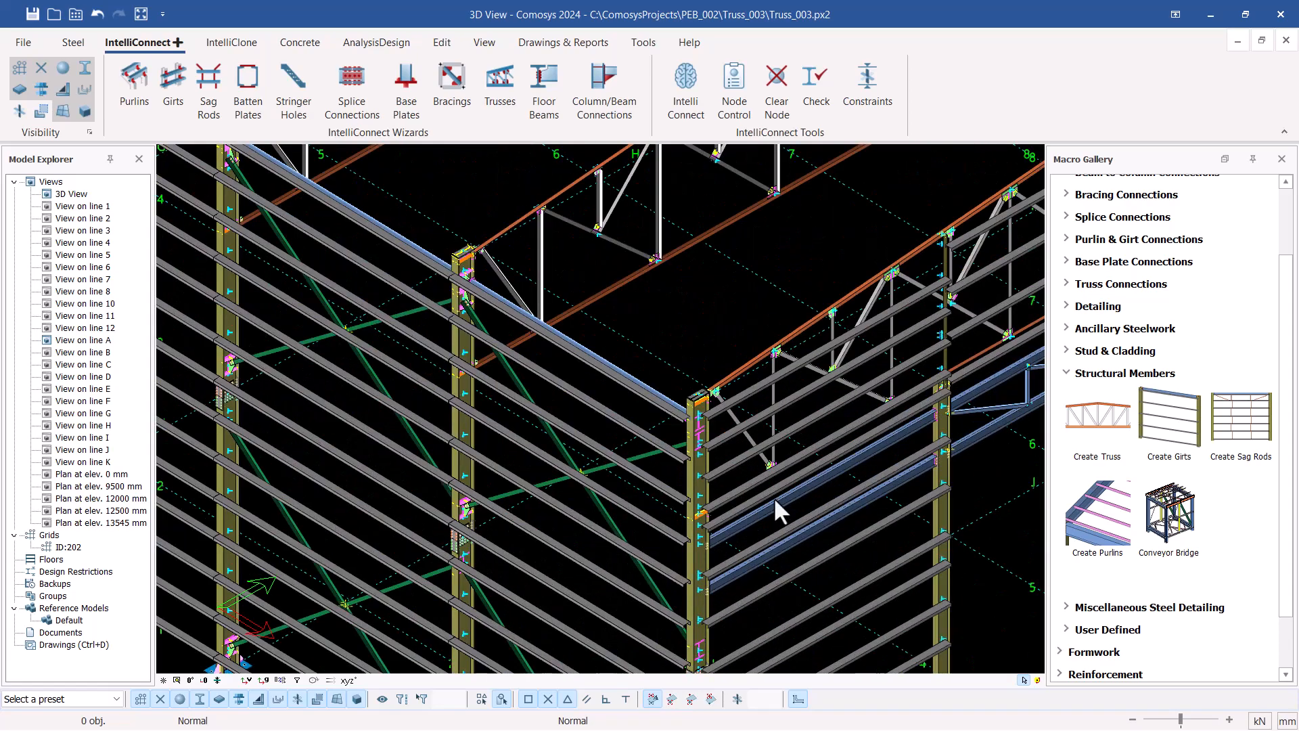
scroll(776, 501, "down", 10)
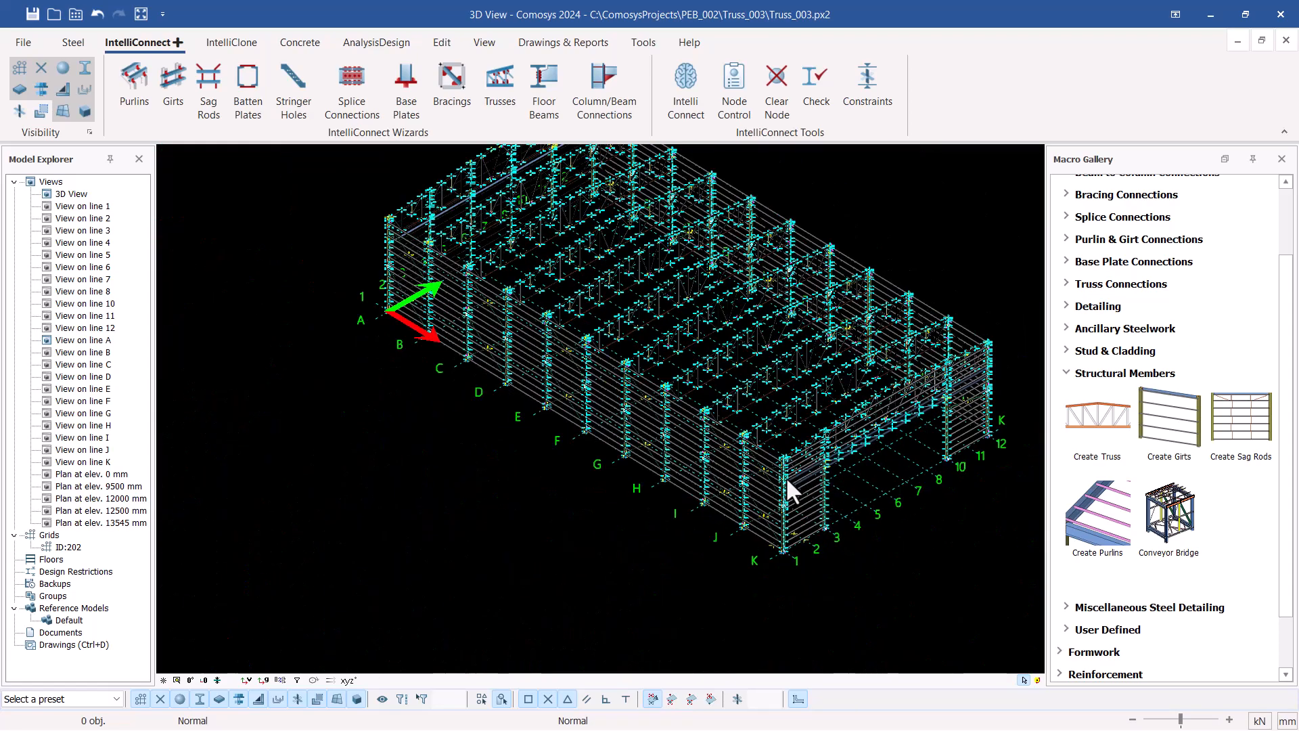
middle_click_drag(776, 458, 795, 433, "ctrl")
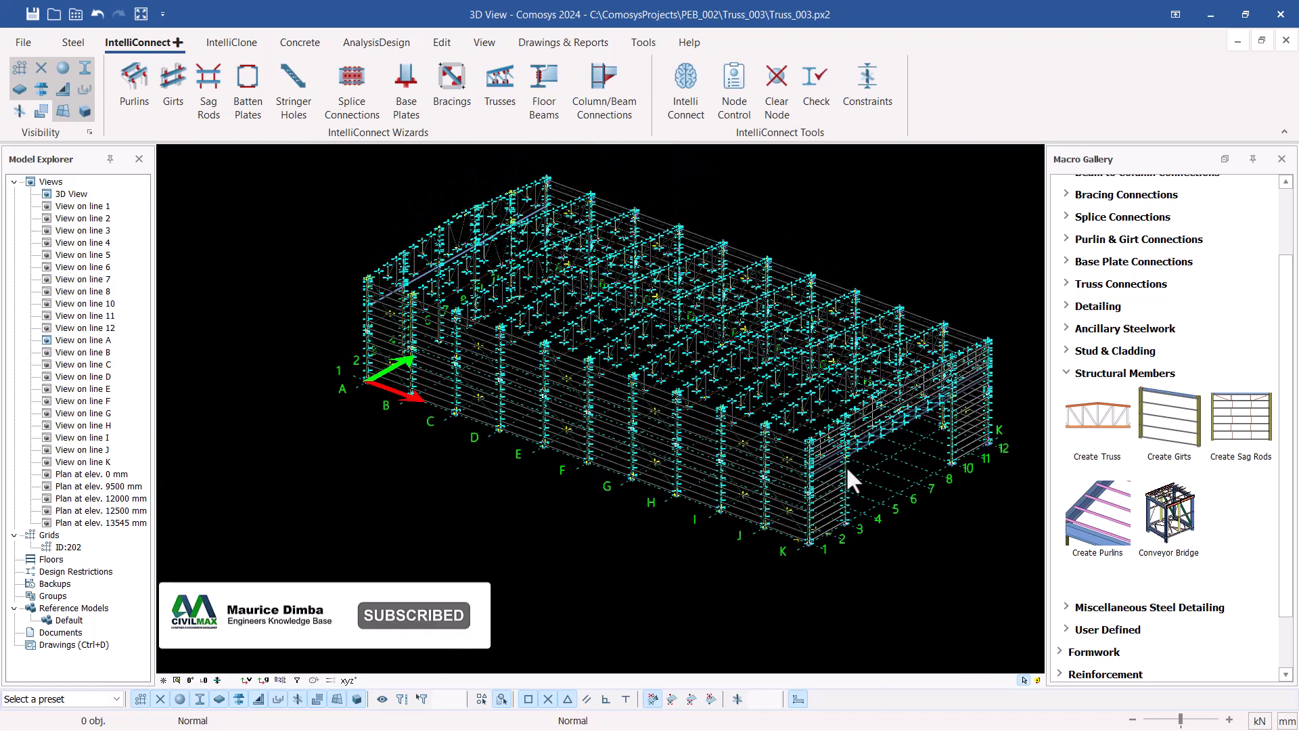
Run the IntelliConnect girt wizard on the entire model with Auto connection type, Reversed Cleat and a 100 mm end offset
key("ctrl+a")
scroll(842, 481, "up", 10)
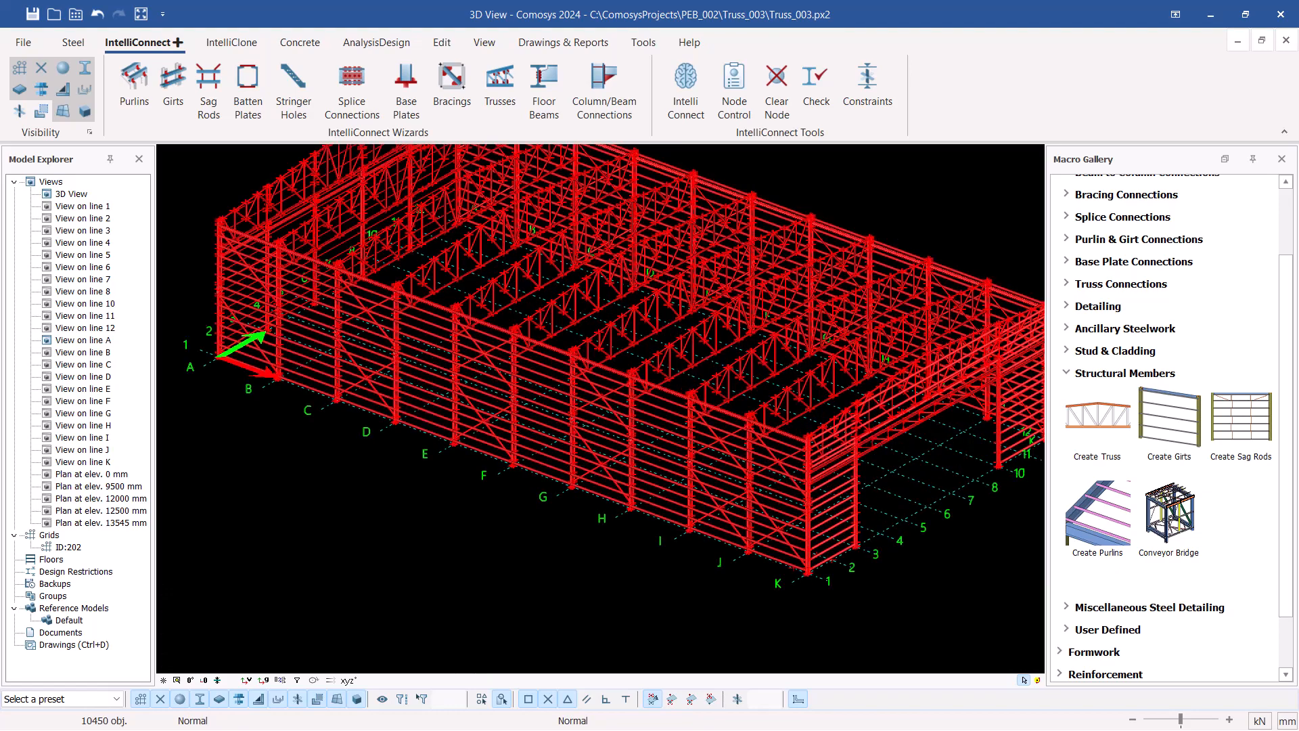
scroll(546, 434, "up", 6)
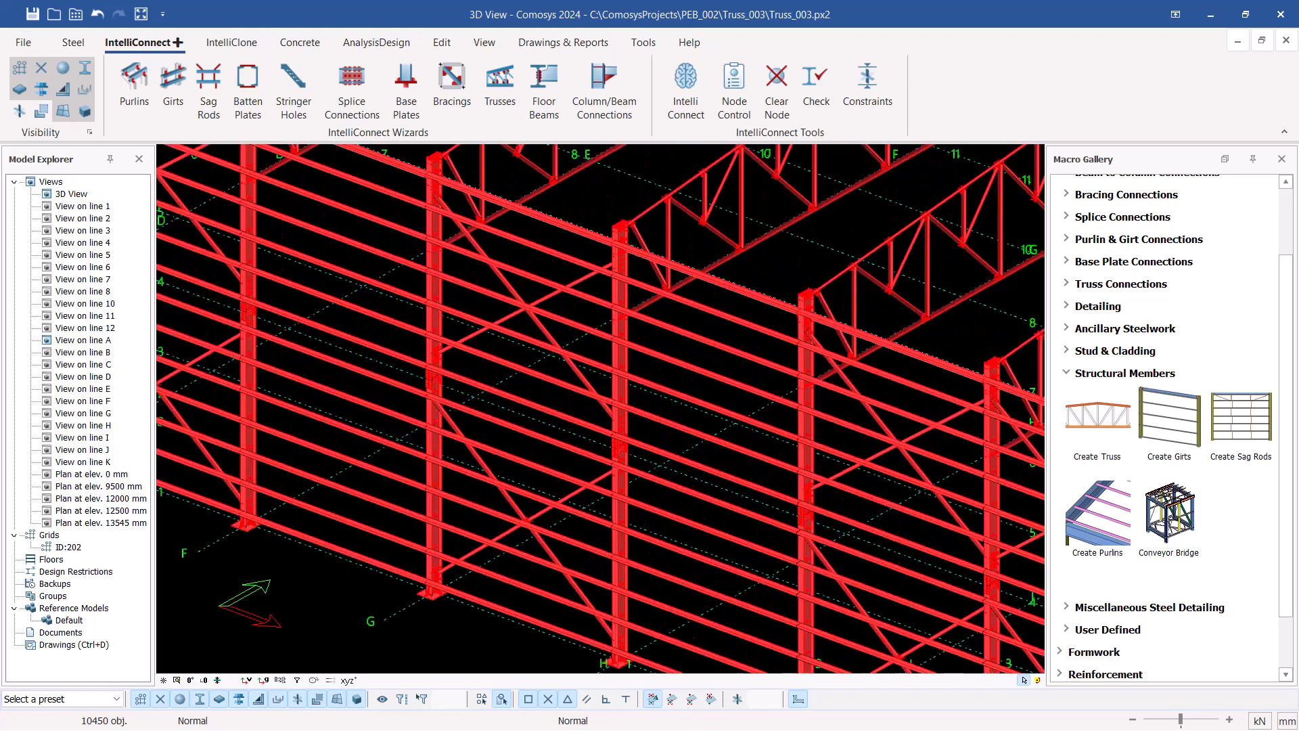
scroll(598, 462, "down", 5)
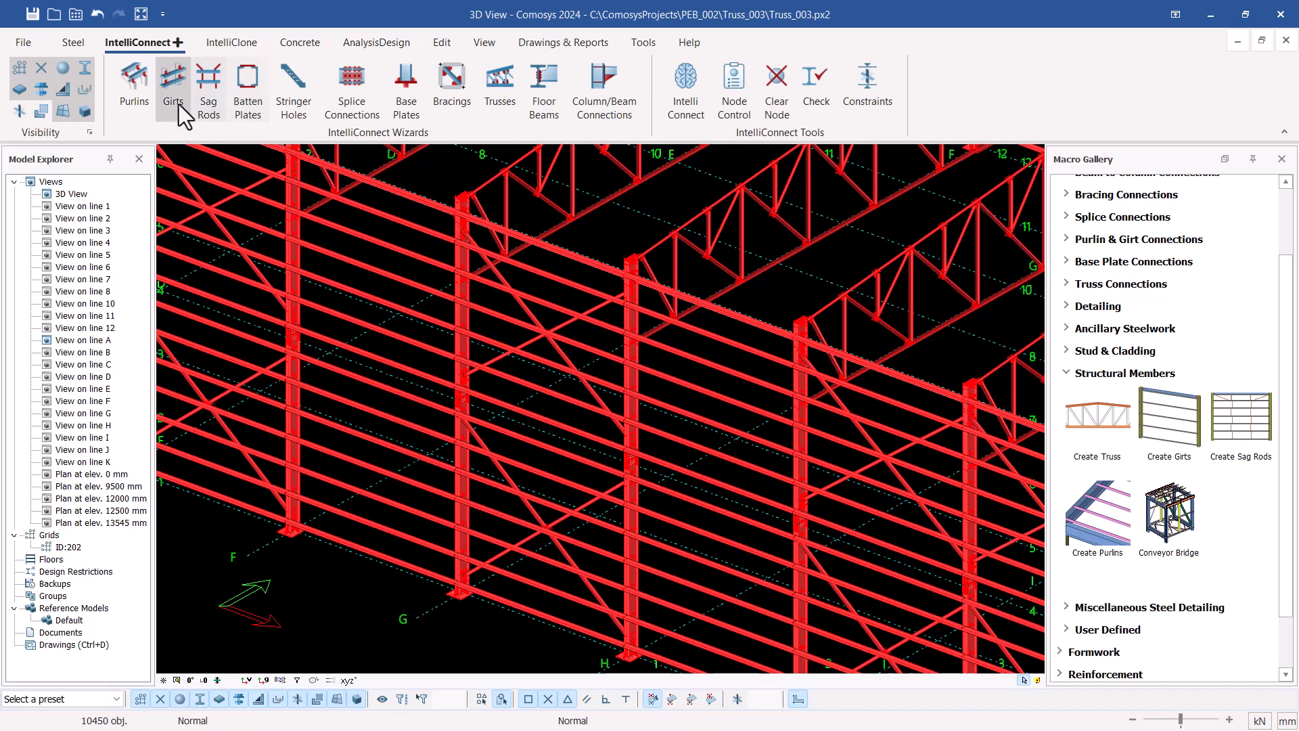
left_click(174, 83)
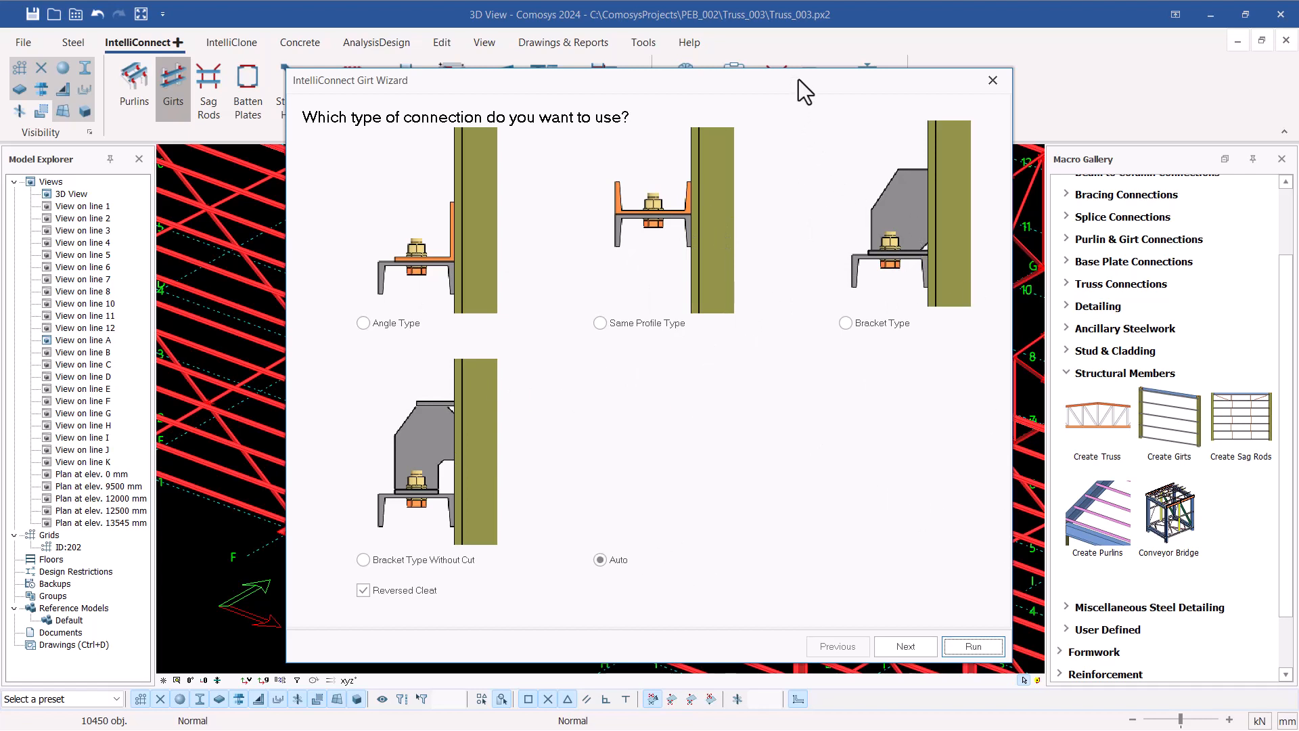
left_click_drag(798, 79, 809, 36)
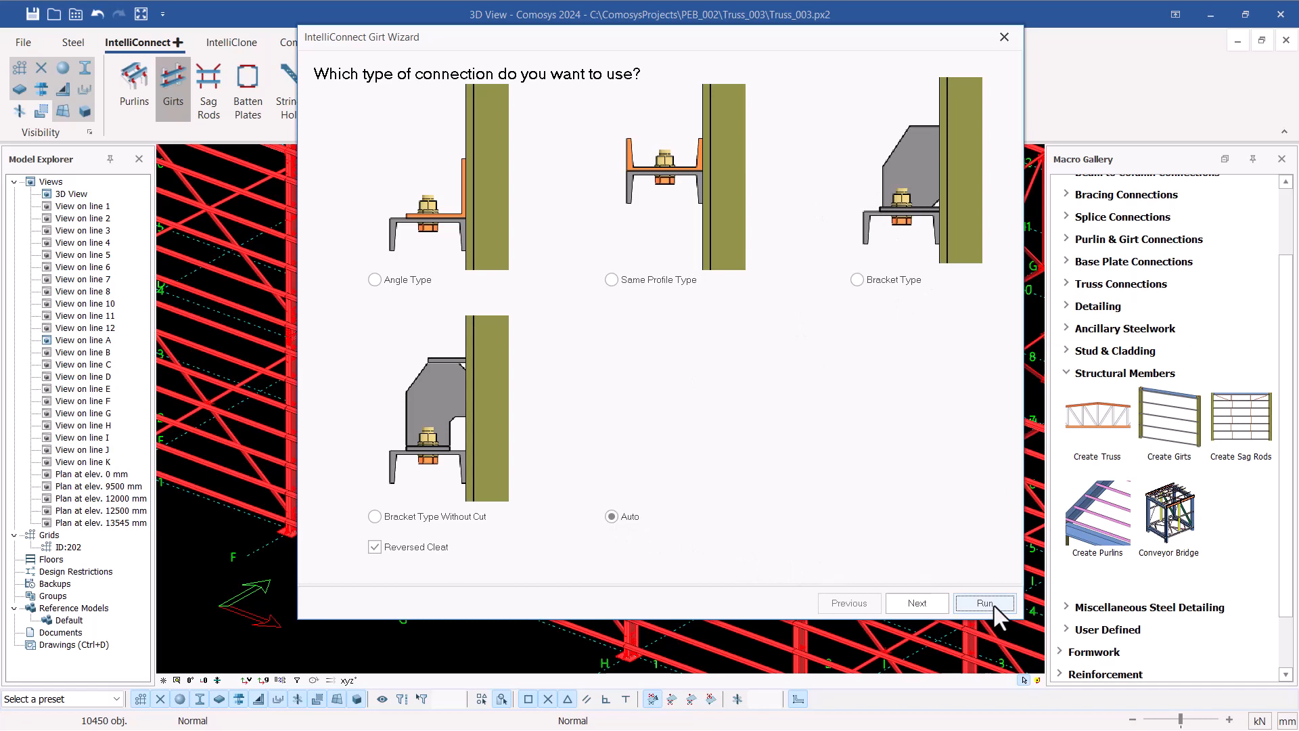
left_click(917, 602)
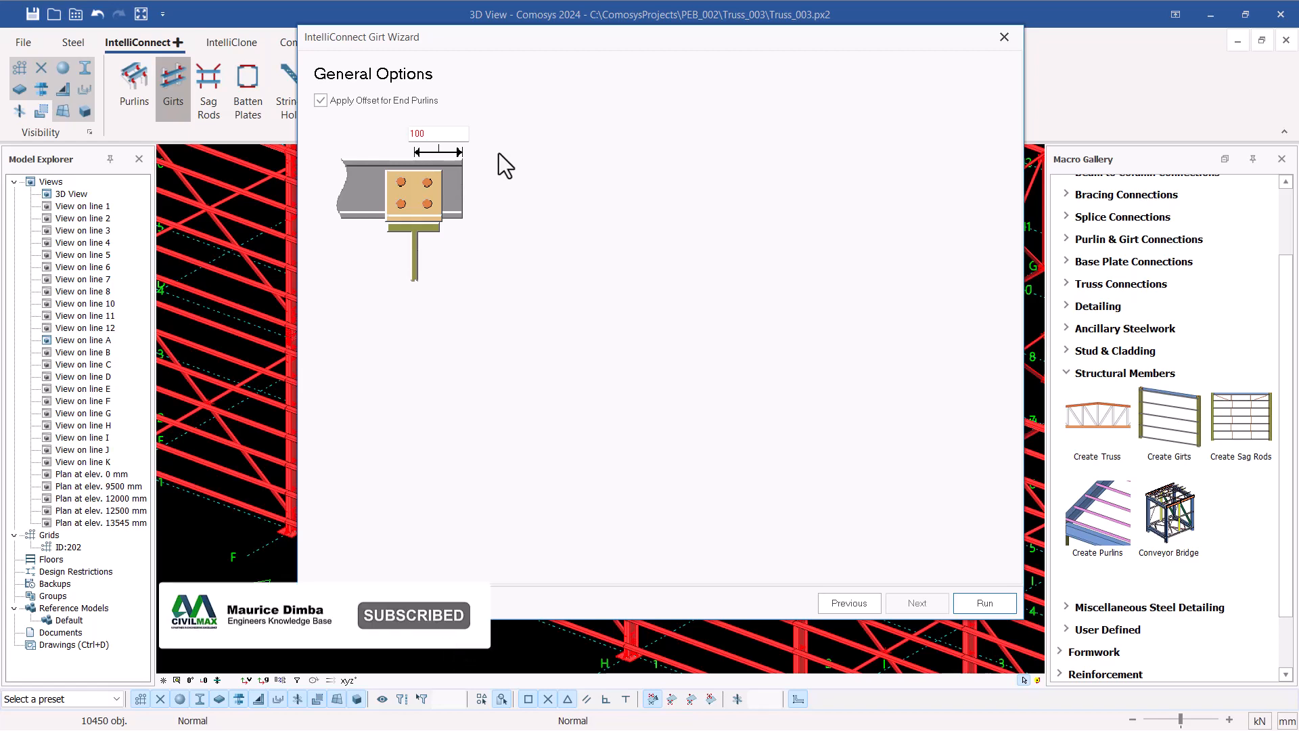
left_click(985, 604)
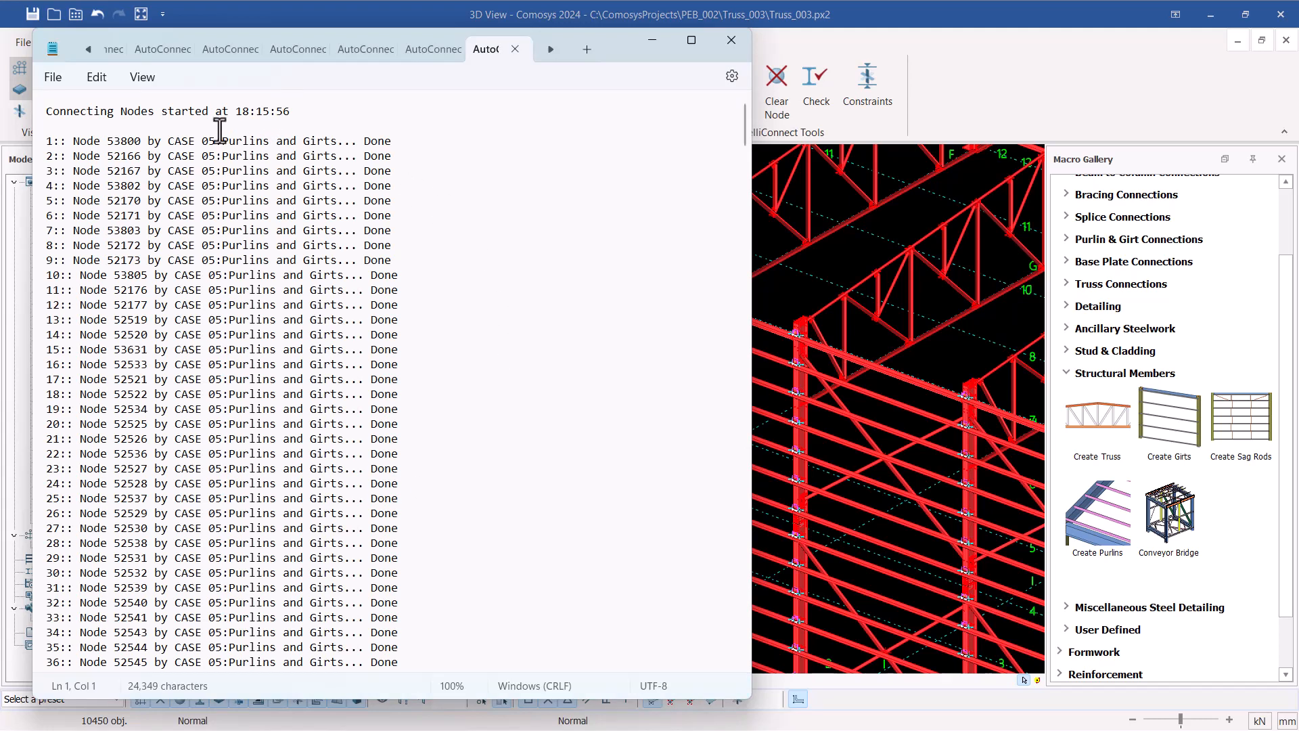
Review the purlin and girt node connection log for each node's connection status, and close the log
scroll(325, 277, "down", 2)
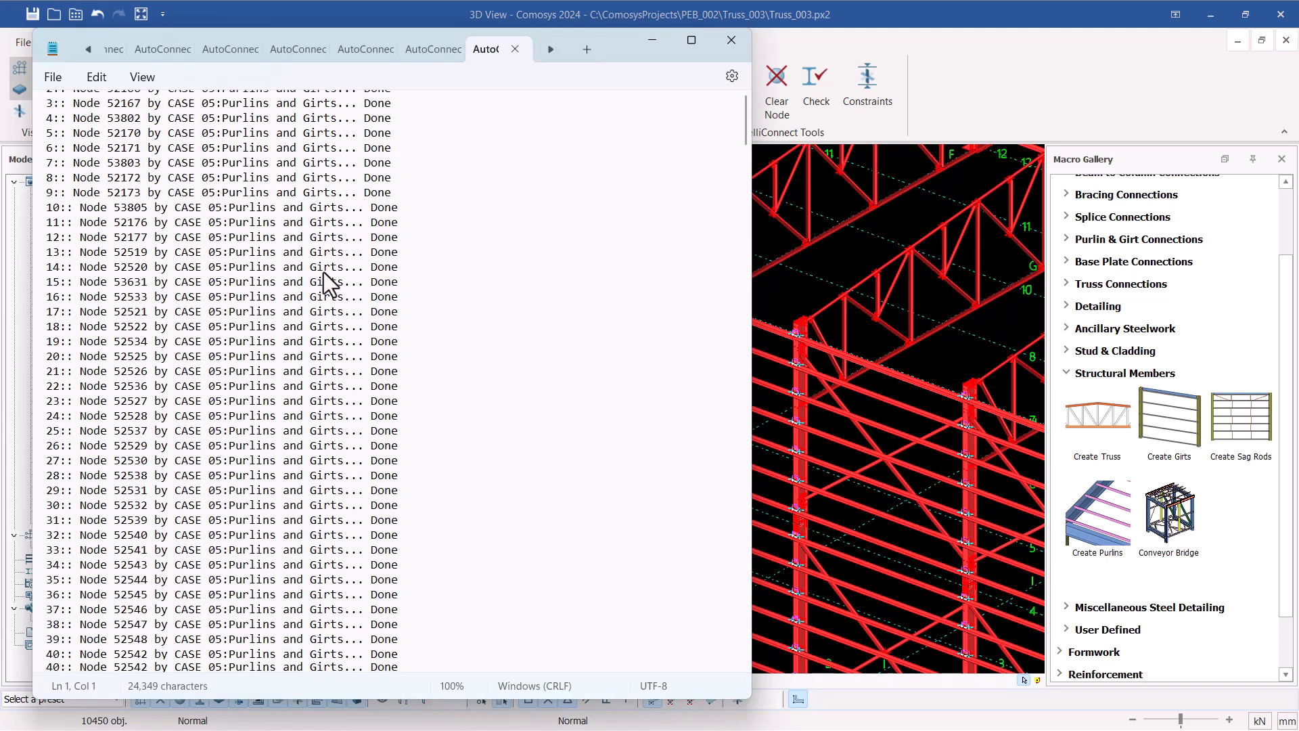
scroll(325, 281, "up", 2)
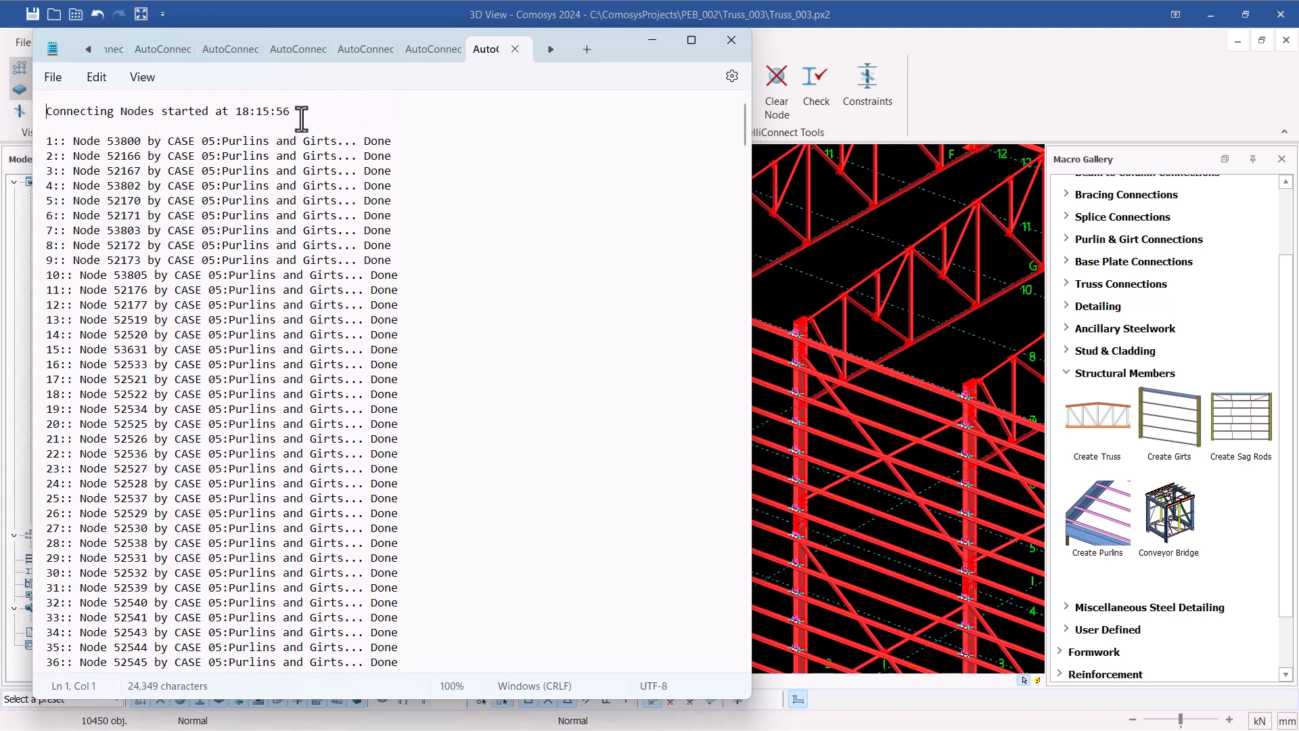
scroll(298, 355, "down", 6)
scroll(299, 356, "down", 20)
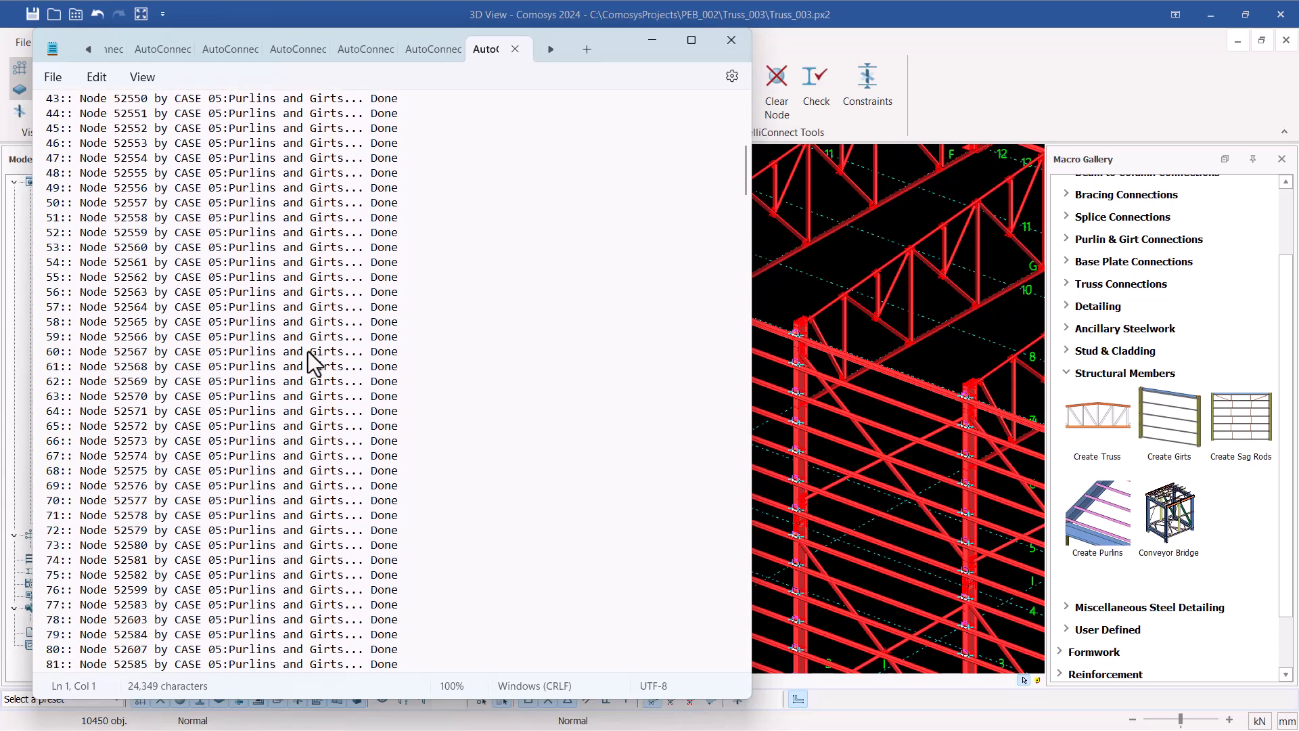
scroll(313, 366, "down", 20)
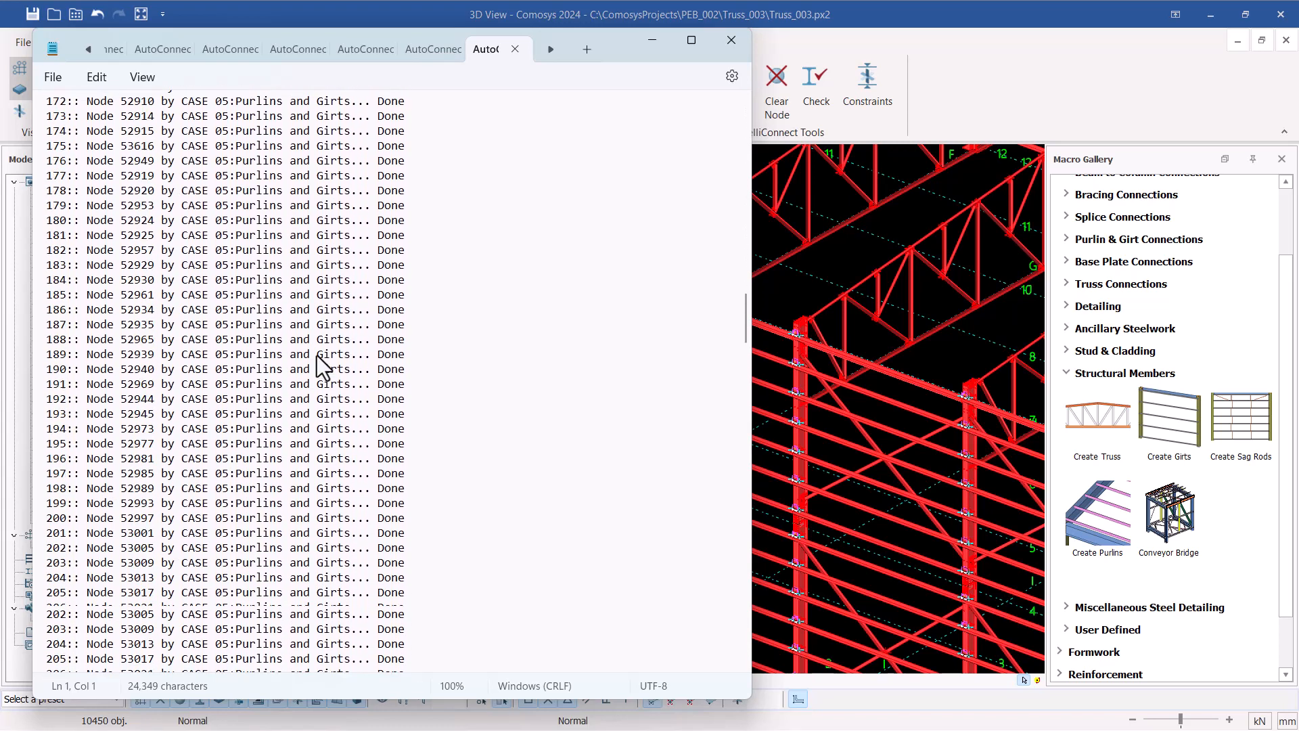
scroll(318, 365, "up", 14)
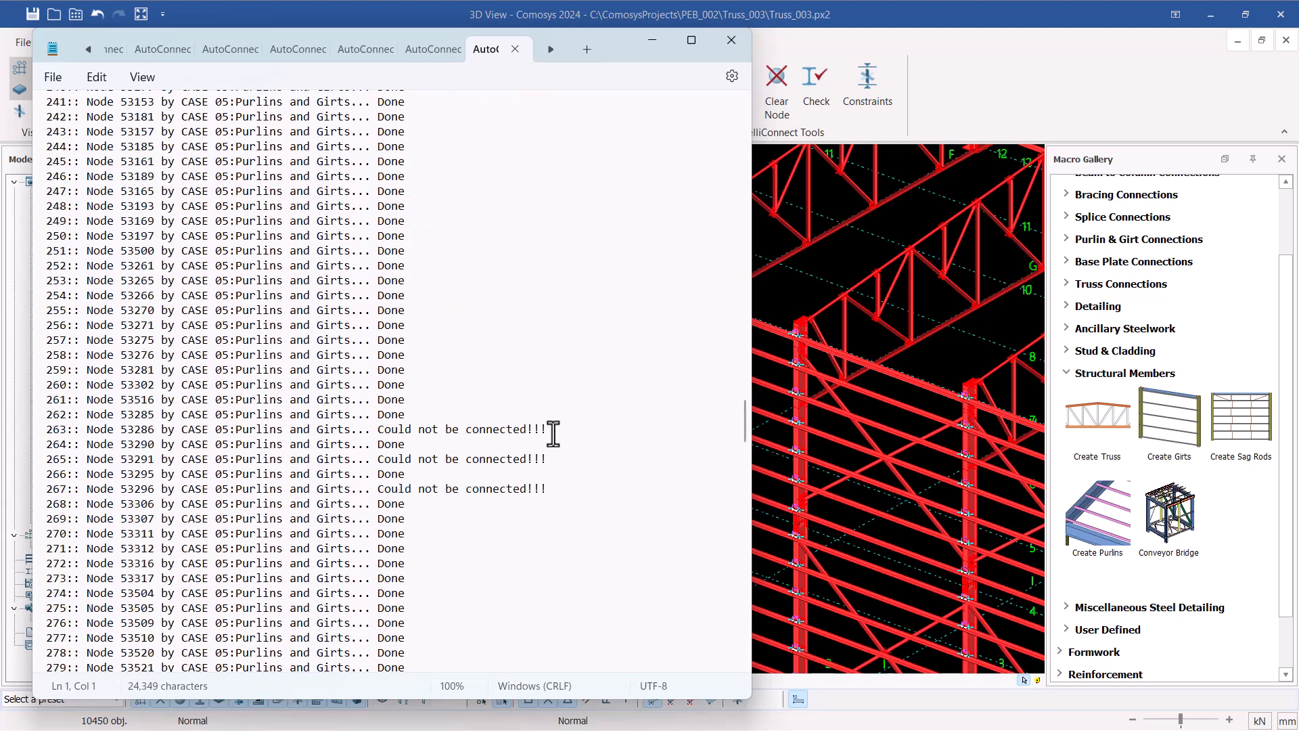
left_click(488, 443)
left_click(730, 43)
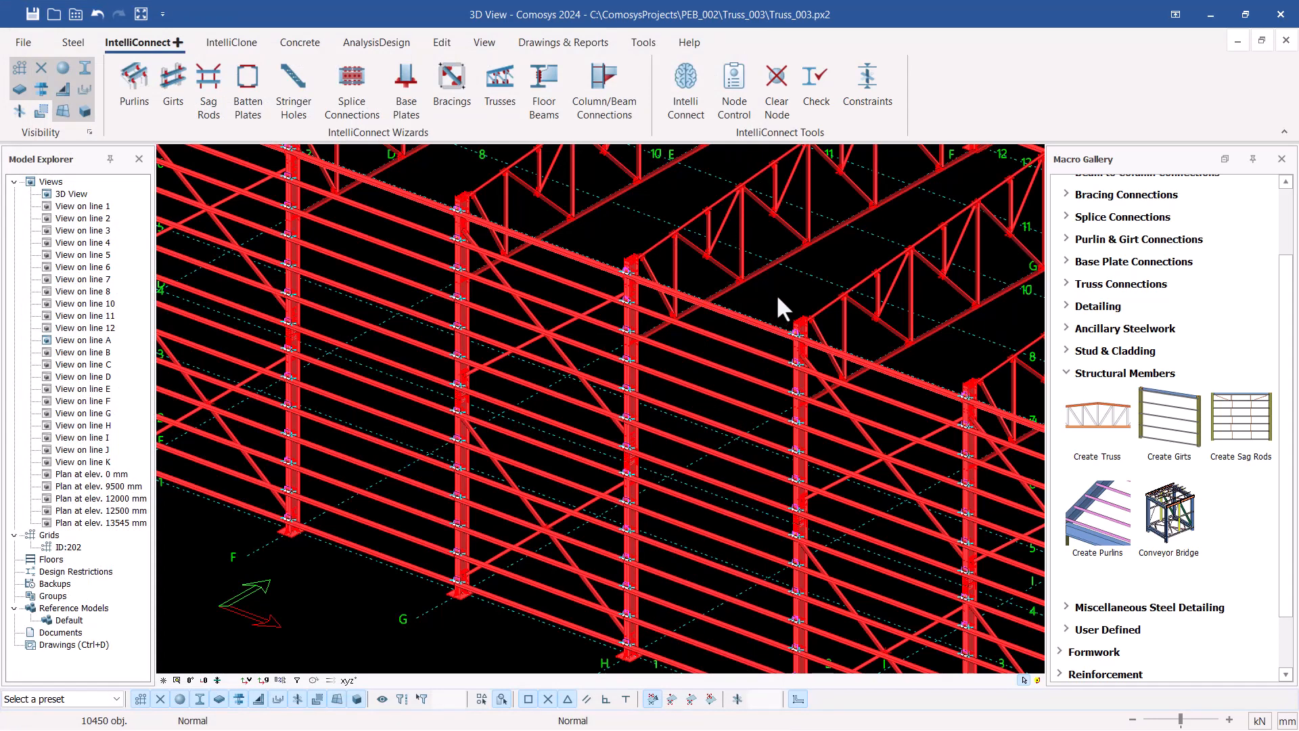
Clear the model selection and inspect a bolted girt cleat on a side-wall column and the connections along the neighbouring columns
key("Escape")
scroll(659, 424, "up", 3)
scroll(659, 424, "up", 10)
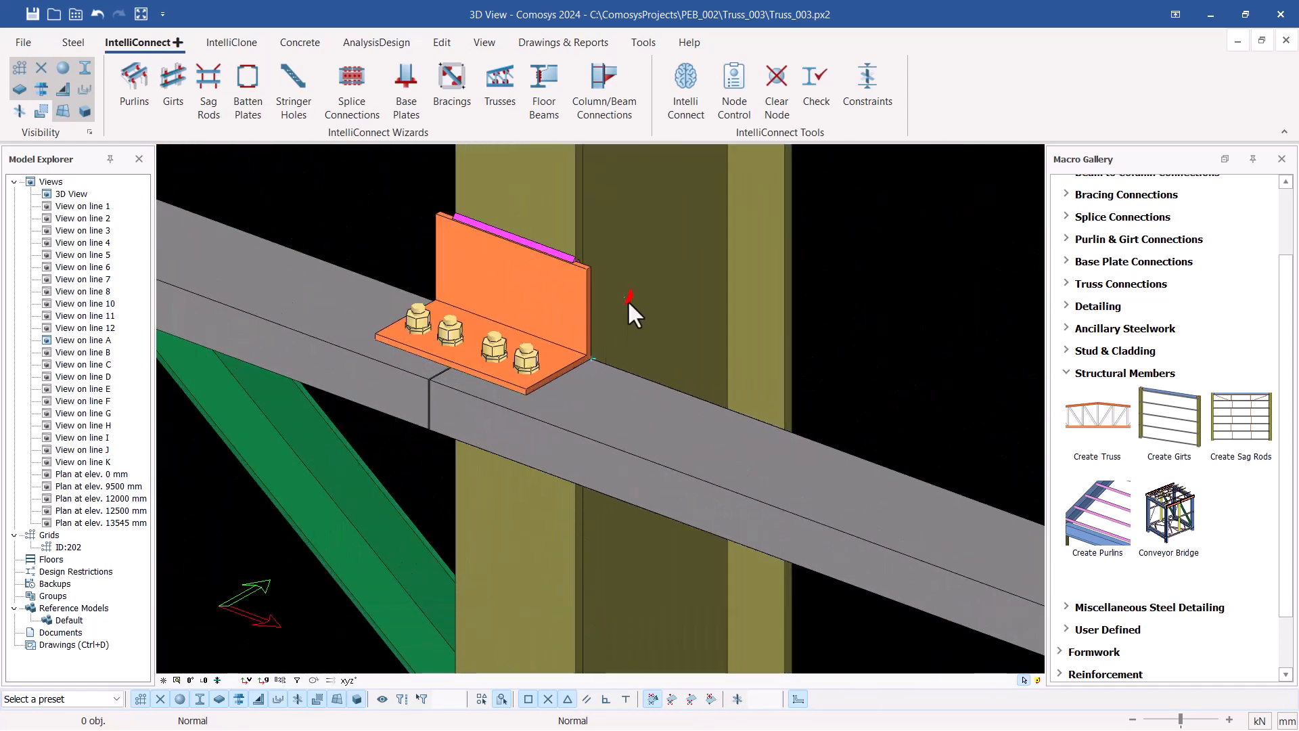
left_click(628, 299)
middle_click_drag(627, 299, 777, 345)
scroll(882, 349, "down", 5)
scroll(884, 347, "down", 10)
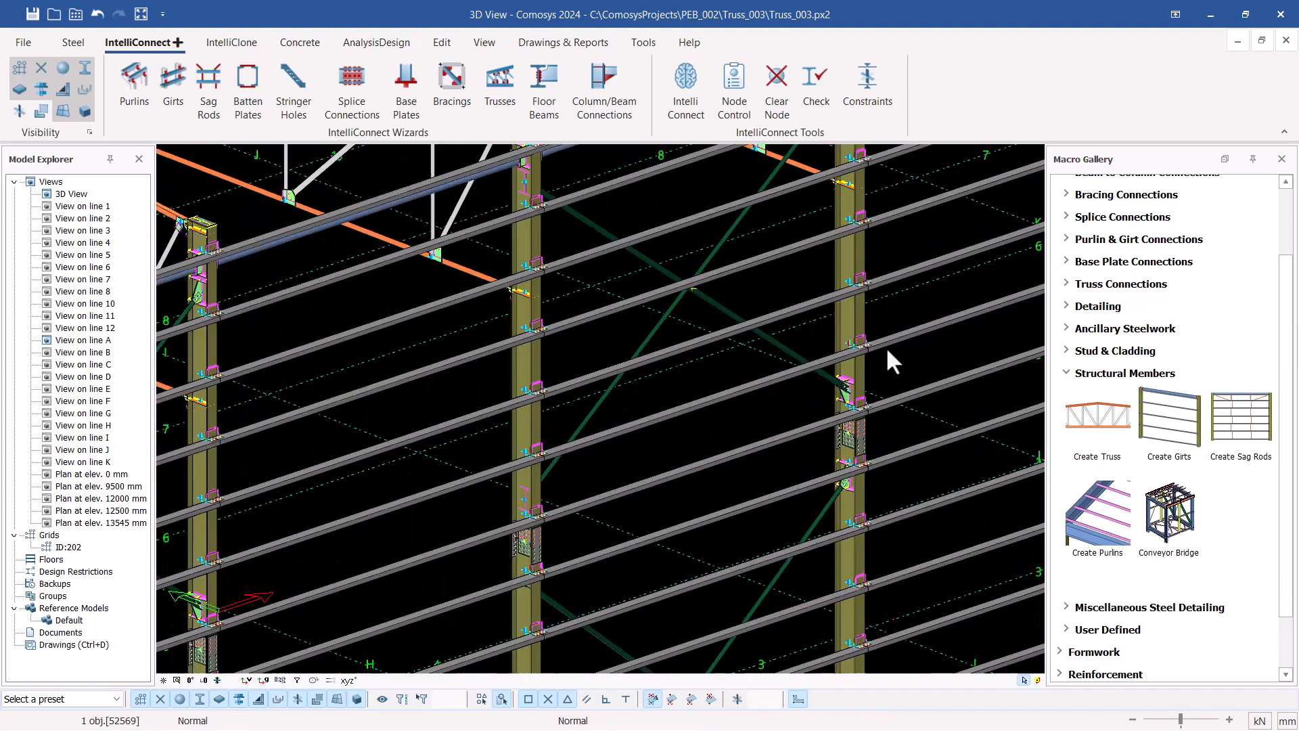
Inspect the bolted girt cleats on both faces of the building's corner column, just below its cap plate
scroll(467, 481, "up", 10)
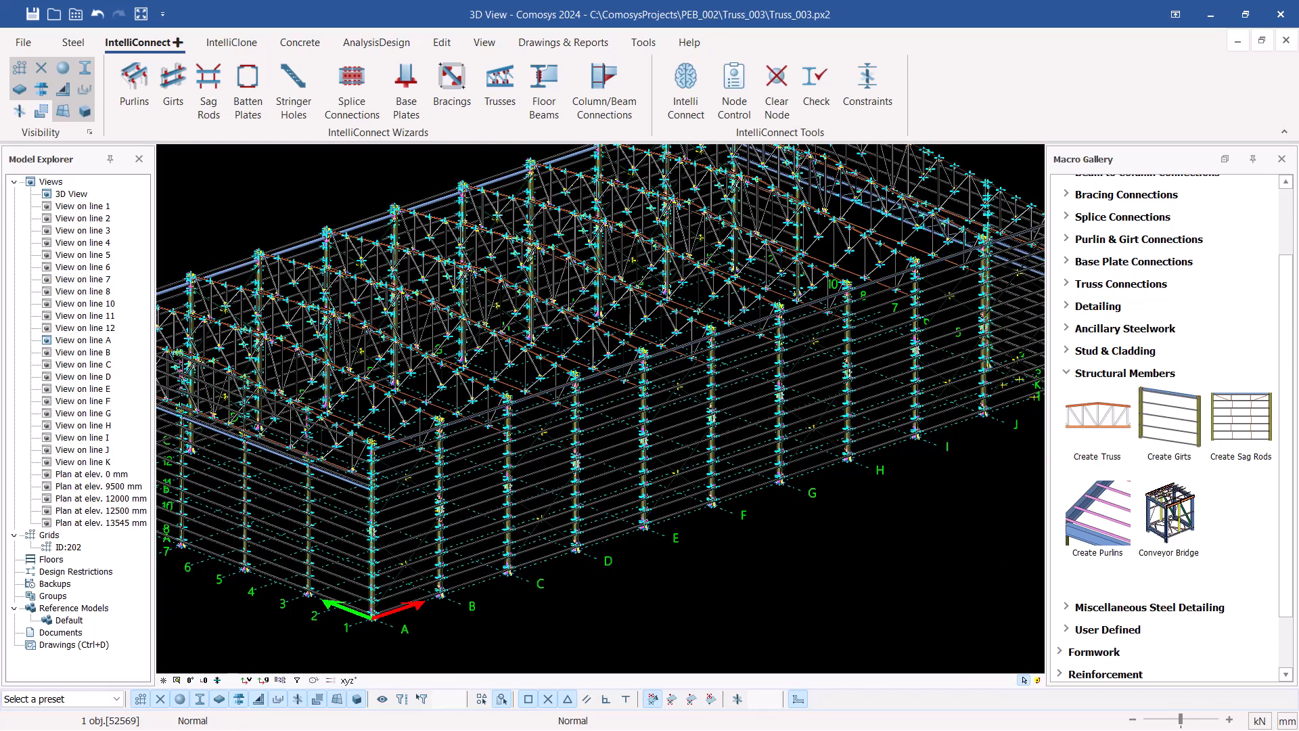
scroll(582, 406, "up", 8)
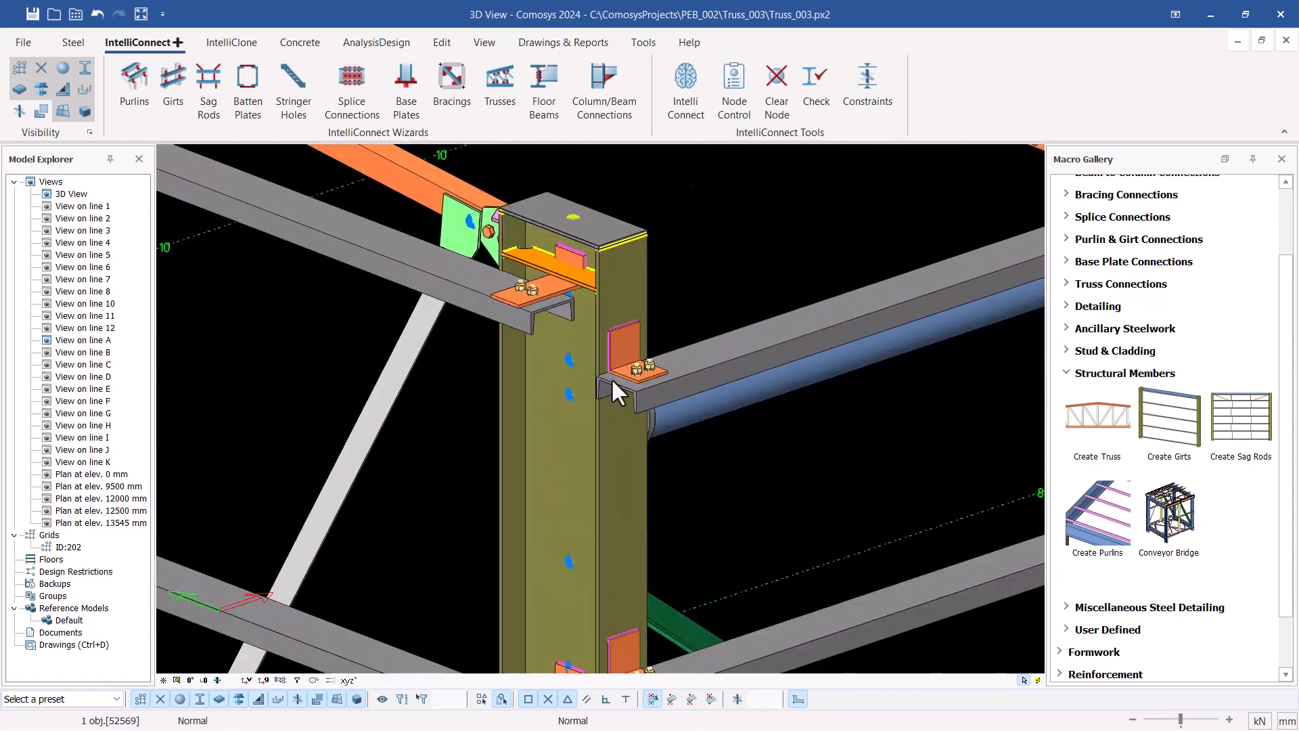
scroll(534, 267, "up", 5)
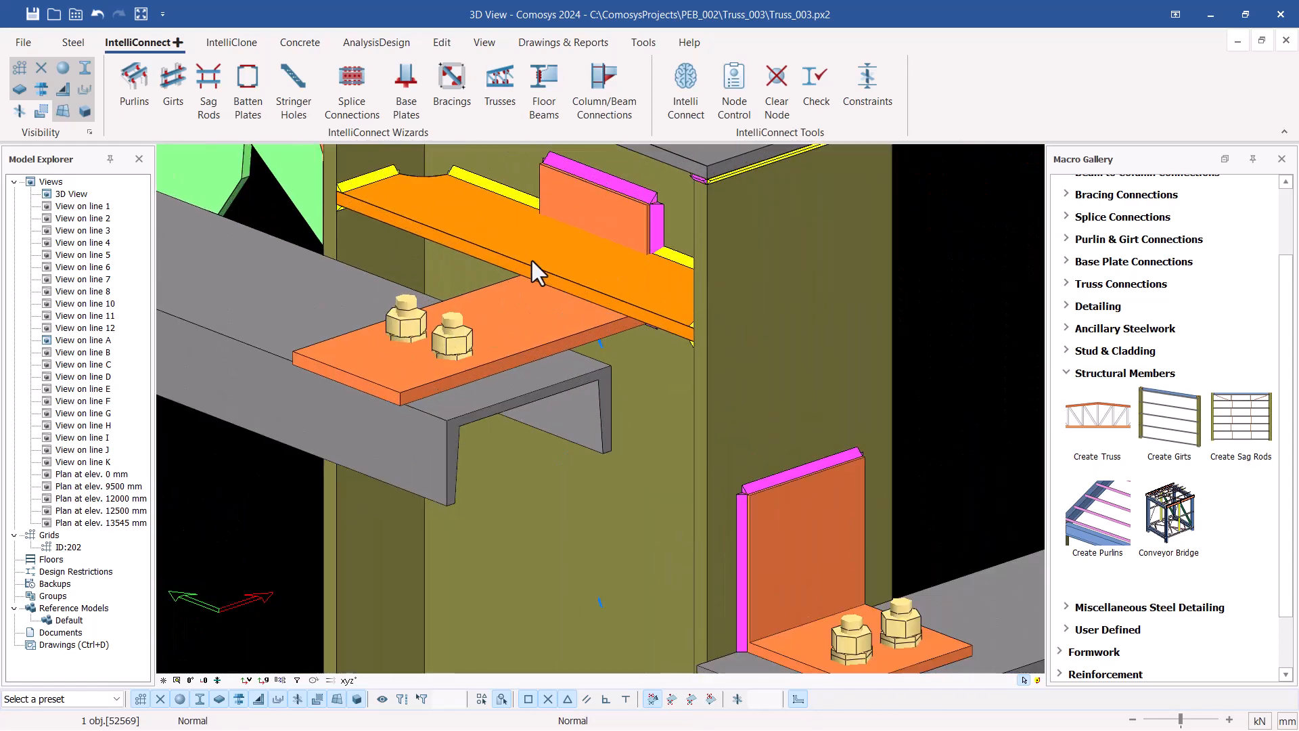
middle_click_drag(439, 364, 606, 311)
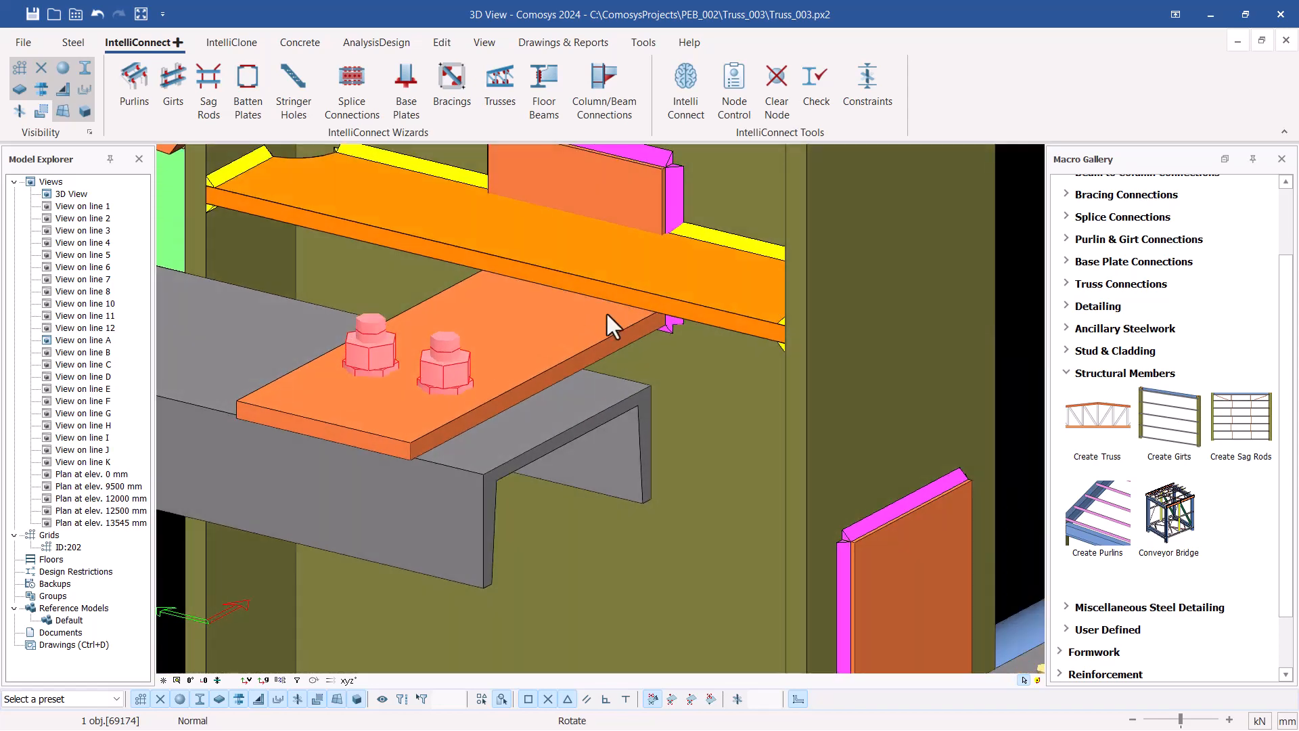
scroll(672, 409, "down", 5)
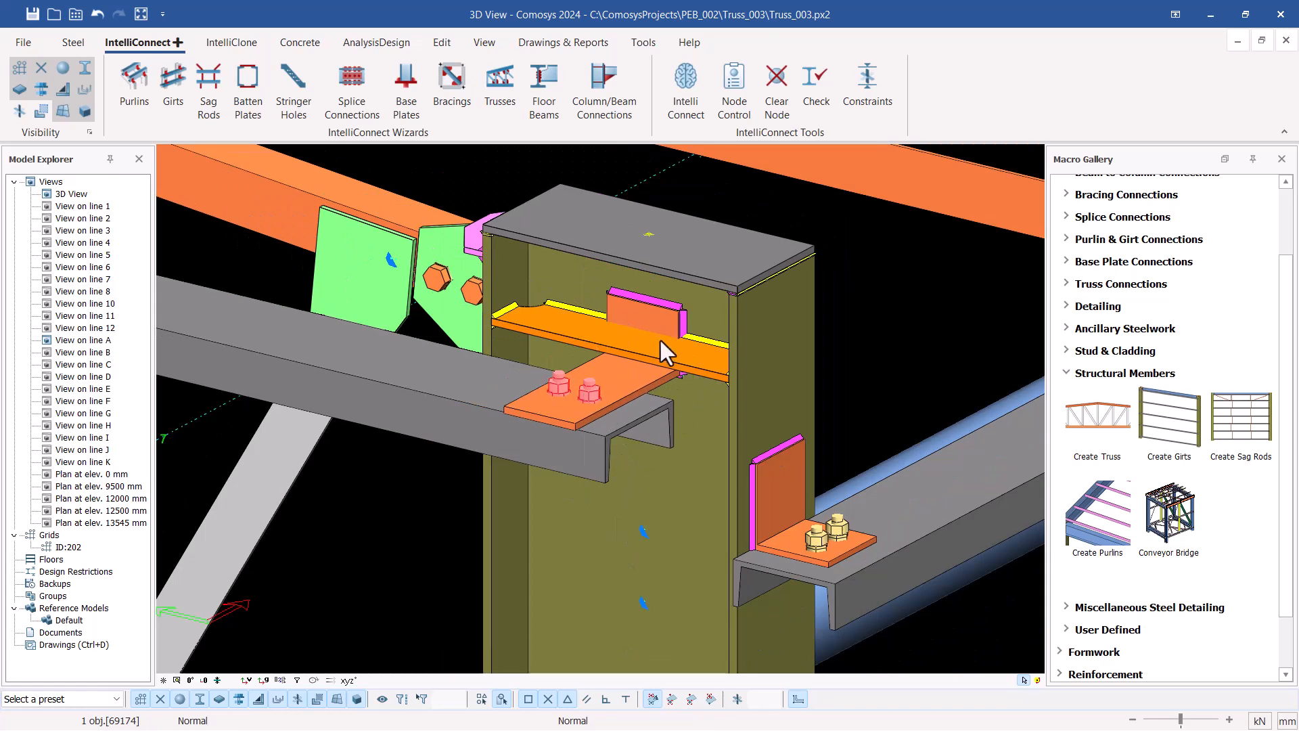
scroll(660, 339, "down", 10)
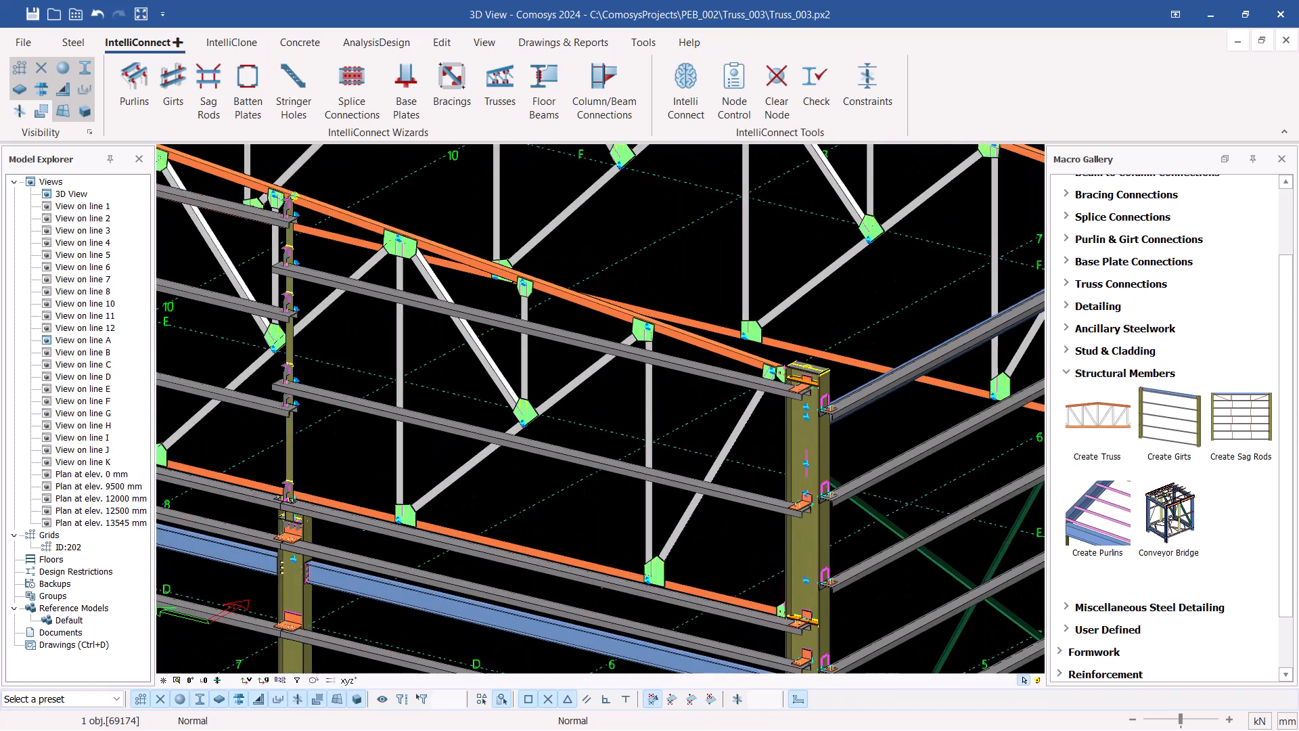
Compare the stiffened brackets and the plain angle cleats that bolt the girts to the upper gable posts
scroll(415, 251, "up", 10)
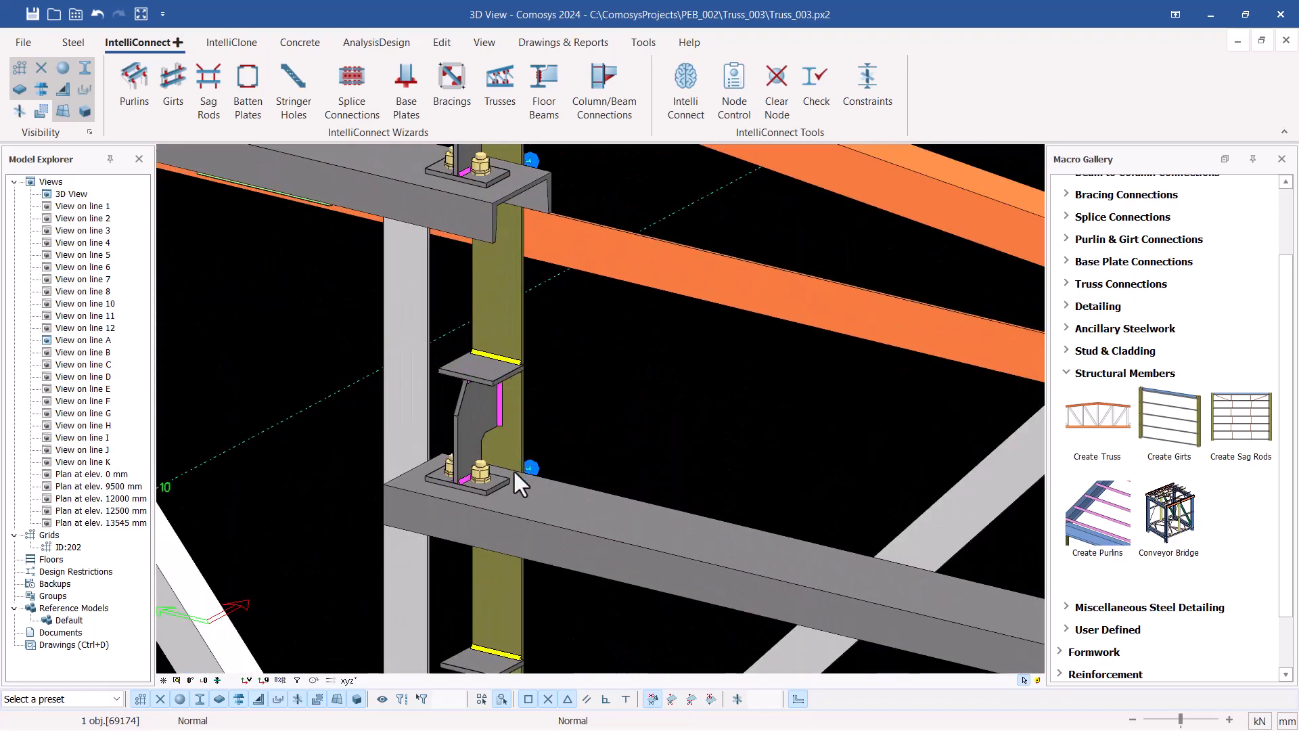
mouse_move(480, 463)
middle_mouse_down()
mouse_move(602, 453)
mouse_move(649, 481)
mouse_move(595, 447)
mouse_move(450, 443)
mouse_move(676, 447)
mouse_move(629, 460)
mouse_move(473, 453)
mouse_move(494, 454)
middle_mouse_up()
scroll(503, 448, "down", 5)
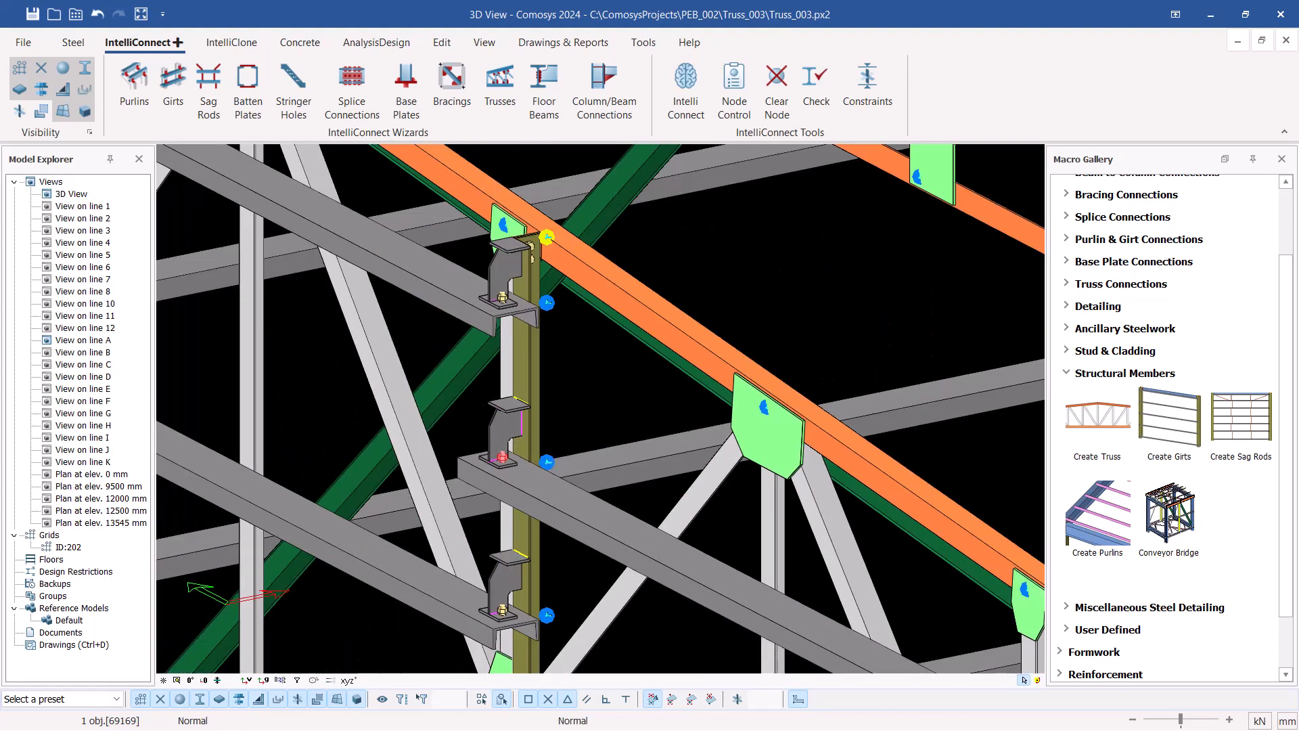
middle_click_drag(526, 445, 470, 449)
scroll(693, 492, "down", 5)
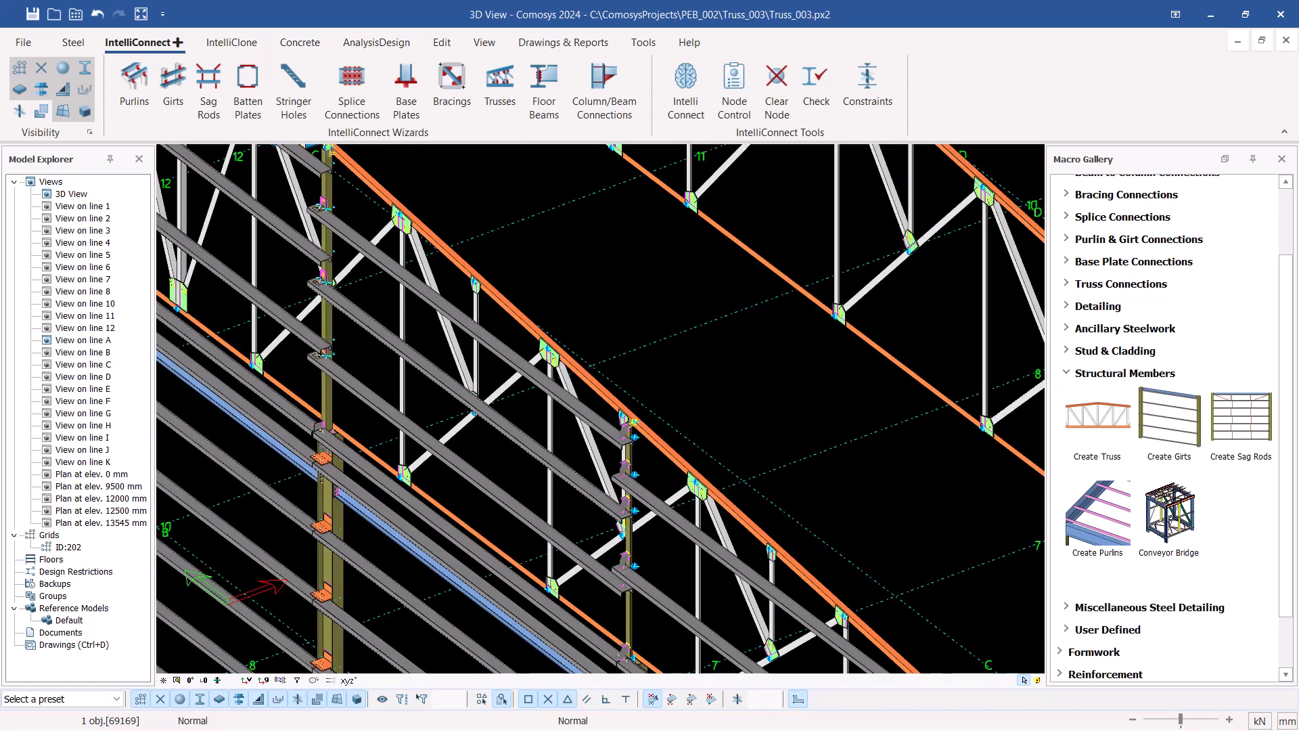
scroll(455, 333, "up", 3)
scroll(473, 357, "up", 5)
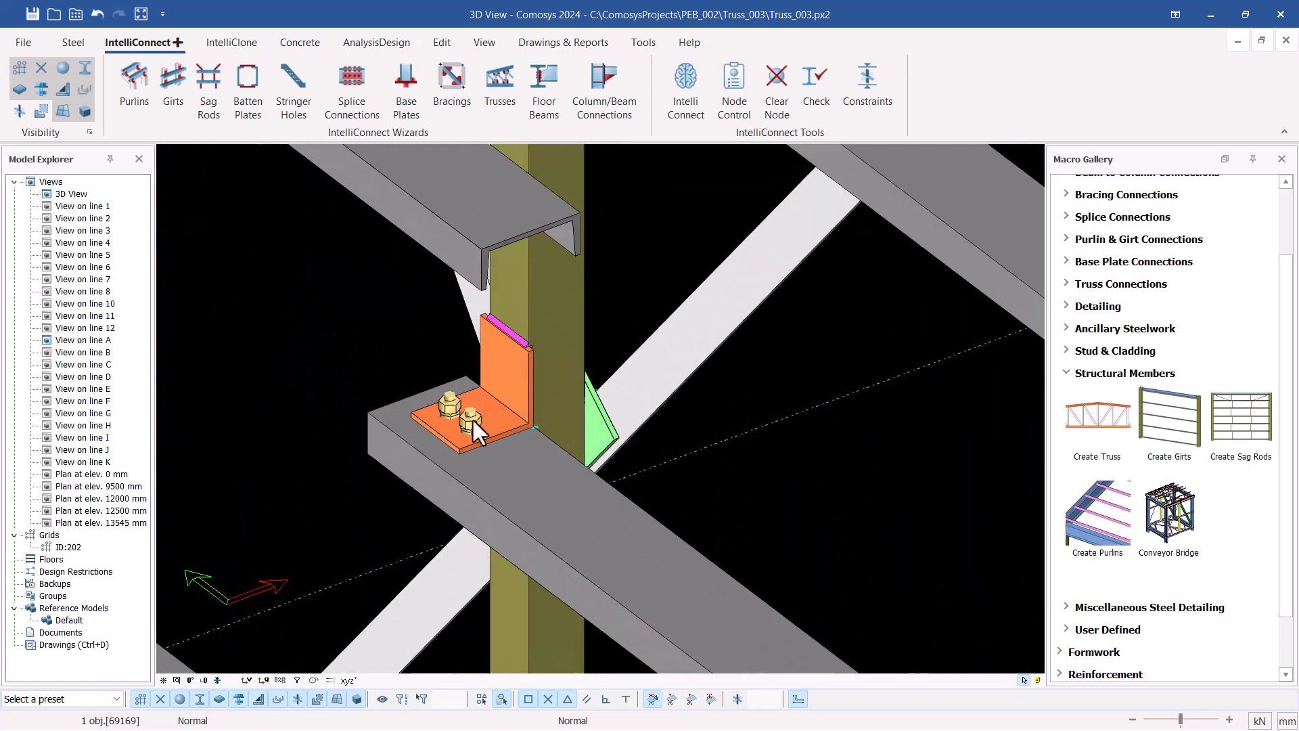
middle_click_drag(470, 420, 484, 409)
scroll(484, 410, "down", 6)
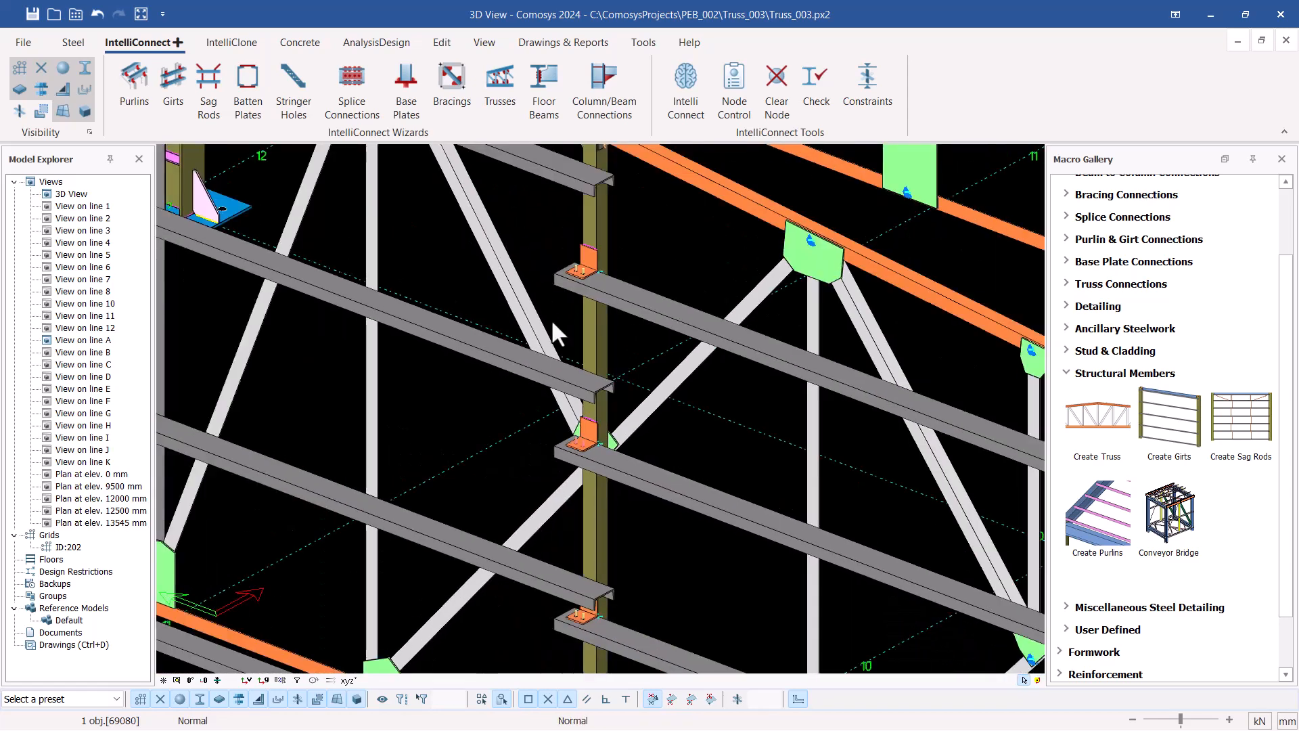
Select an upper gable girt and examine the connections at the posts supporting its ends
scroll(588, 379, "up", 5)
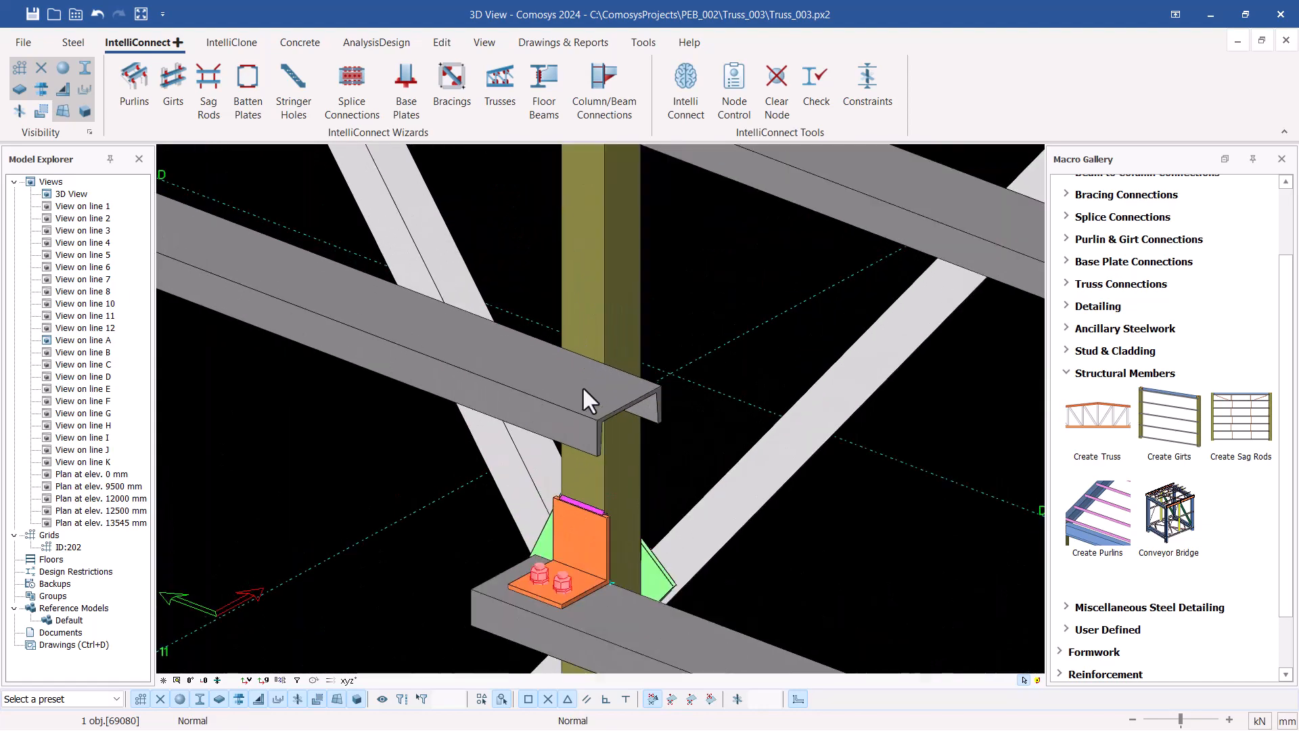
left_click(581, 386)
scroll(595, 392, "down", 6)
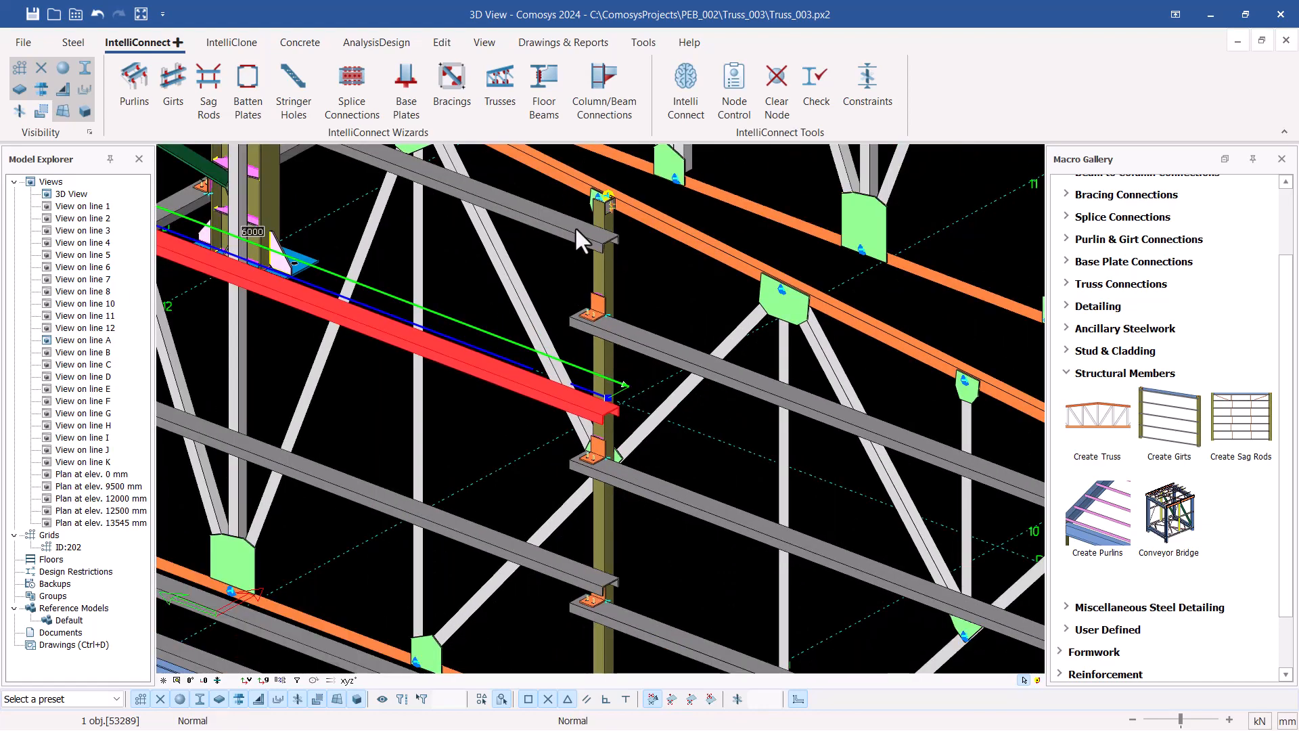
scroll(669, 307, "down", 1)
scroll(669, 308, "down", 4)
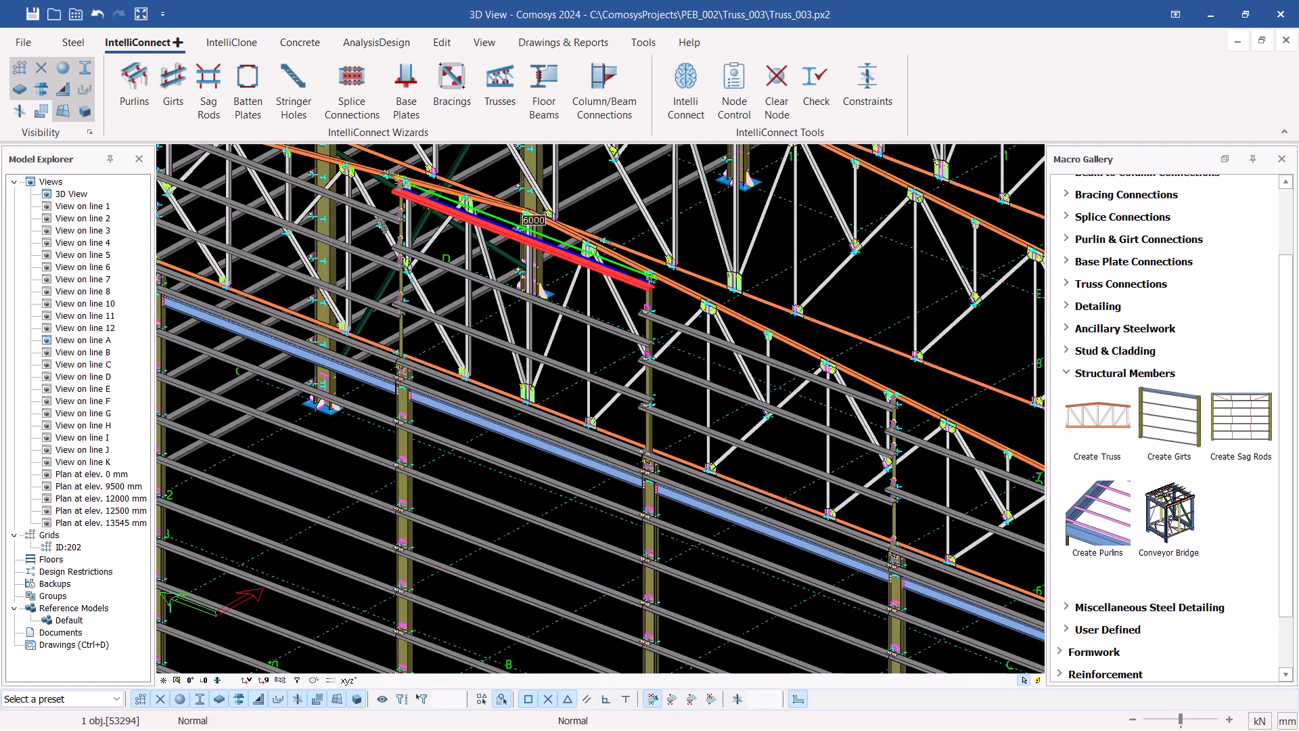
scroll(404, 192, "up", 4)
scroll(402, 192, "up", 4)
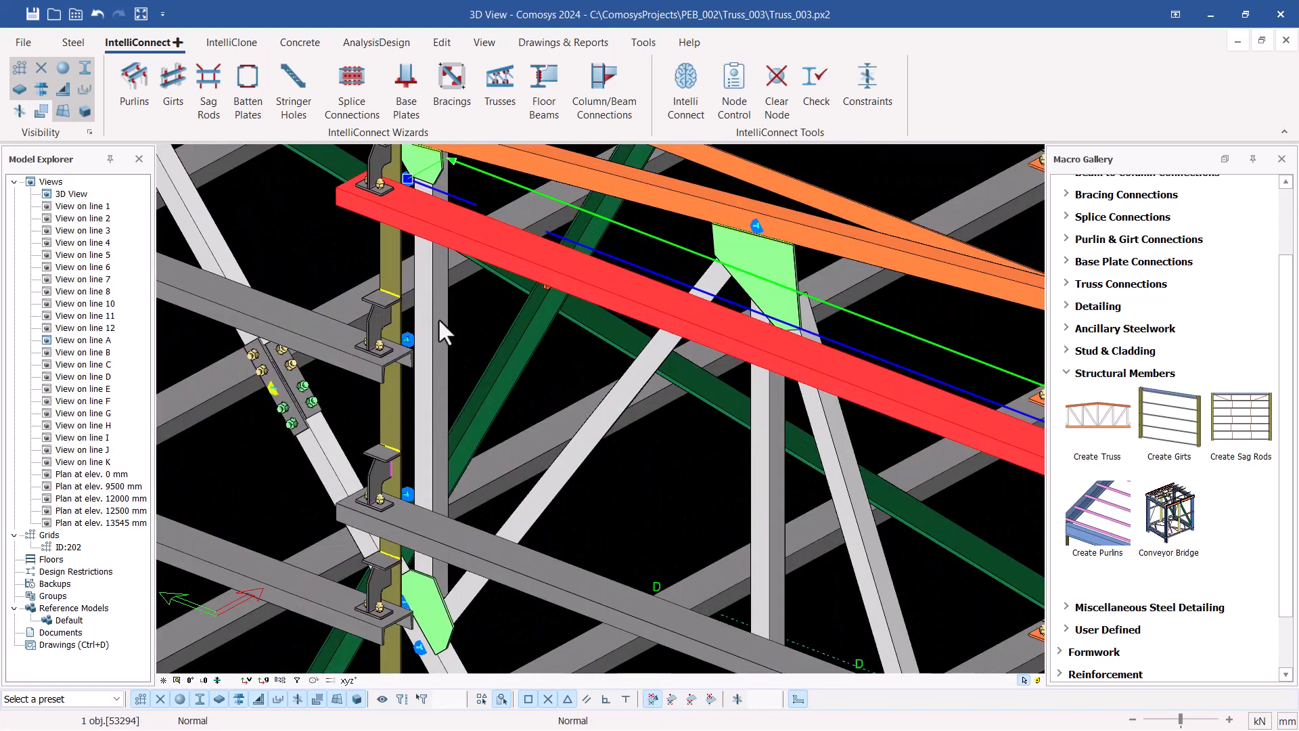
Examine the girt connections along the upper part of the grid line A gable, from the selected girt to the corner column
scroll(543, 376, "down", 2)
scroll(598, 379, "down", 4)
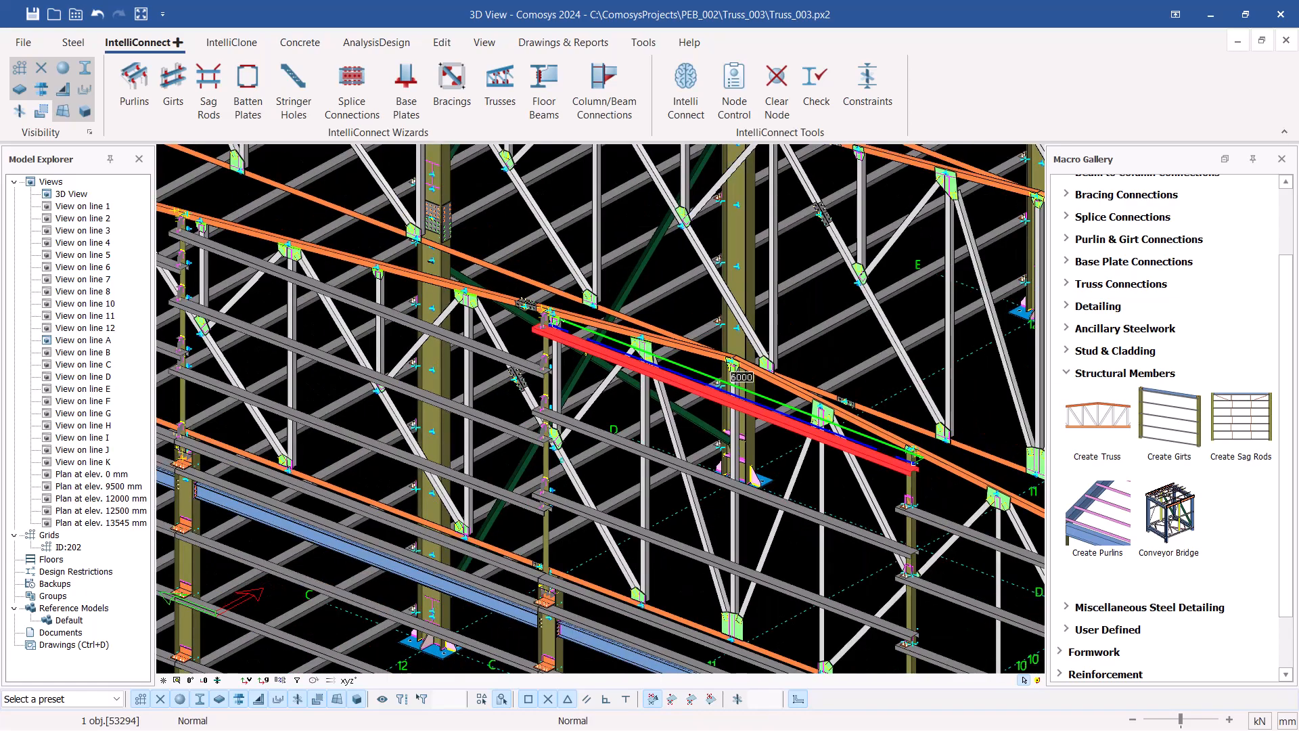
scroll(580, 389, "up", 1)
scroll(583, 390, "up", 3)
scroll(633, 365, "down", 3)
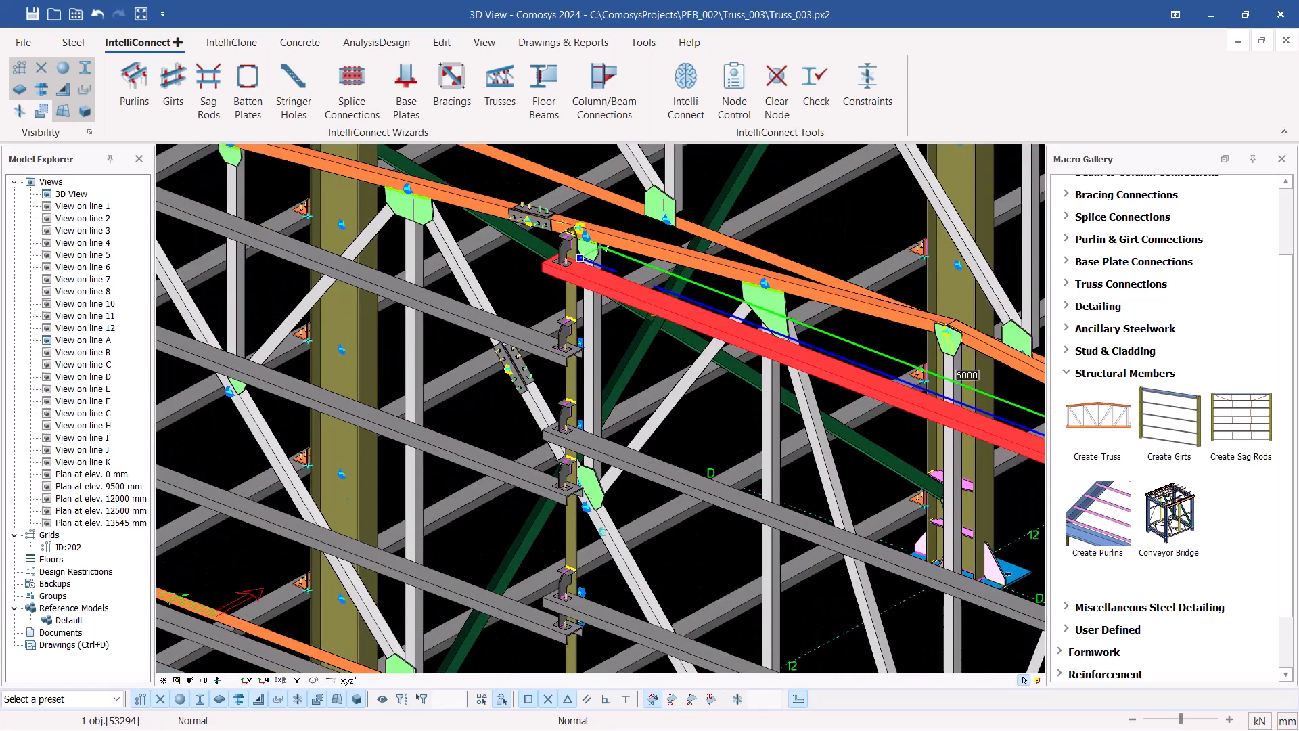
scroll(642, 352, "down", 4)
scroll(327, 275, "up", 5)
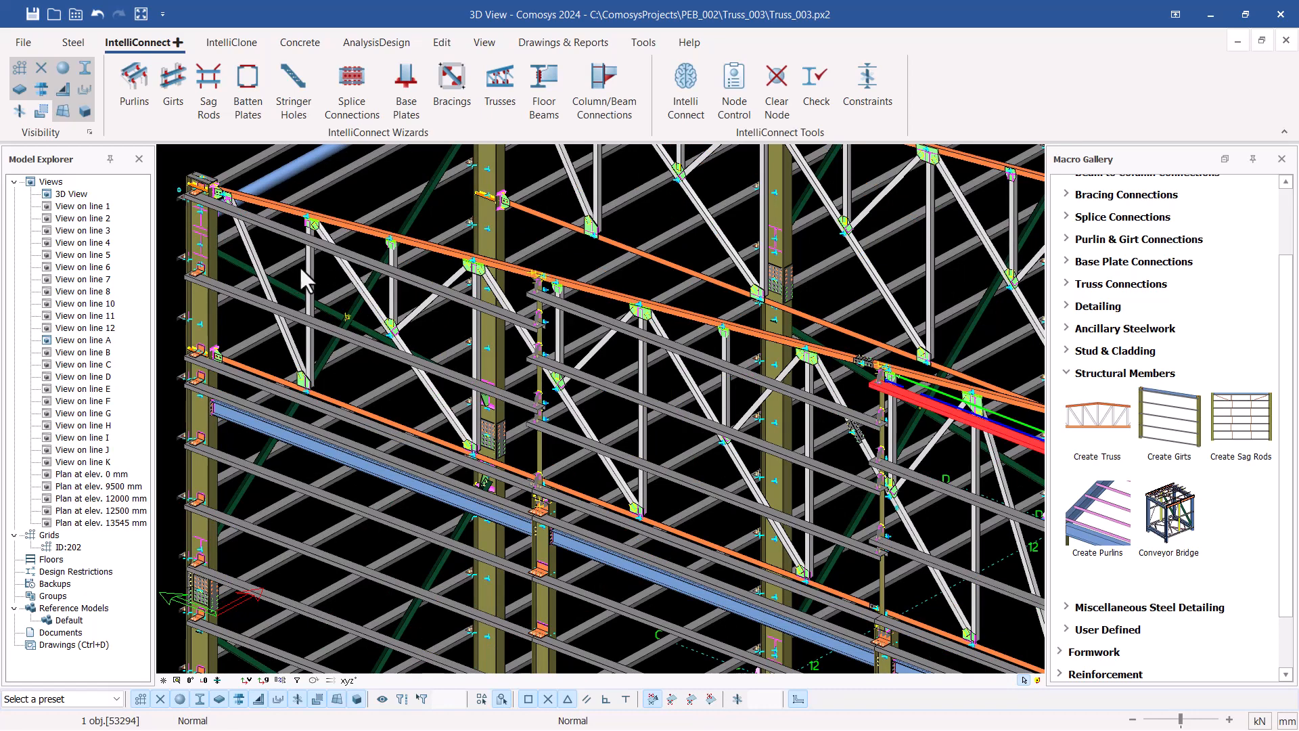
scroll(194, 269, "down", 3)
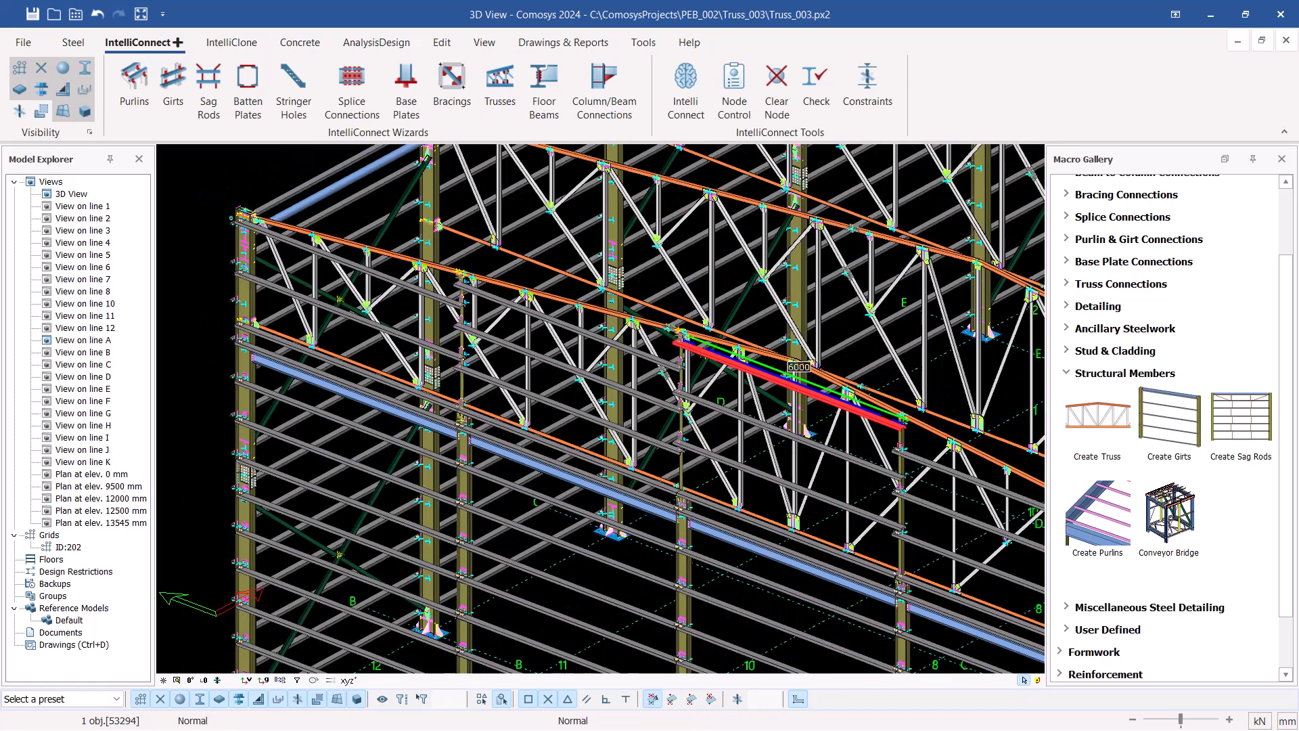
scroll(362, 348, "down", 5)
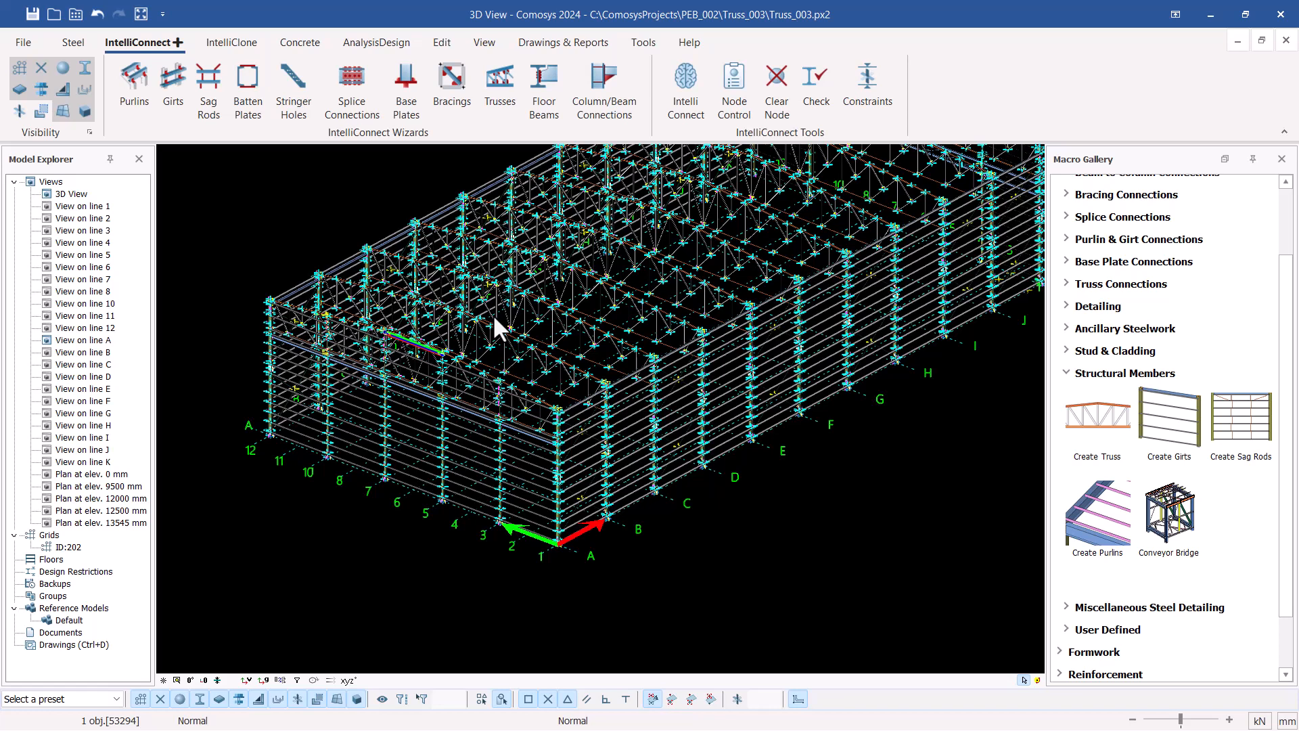
Inspect the four-bolt cleats joining adjoining girts on a gable column and the two-bolt cleats at corner column A12
scroll(285, 379, "up", 10)
scroll(627, 334, "up", 10)
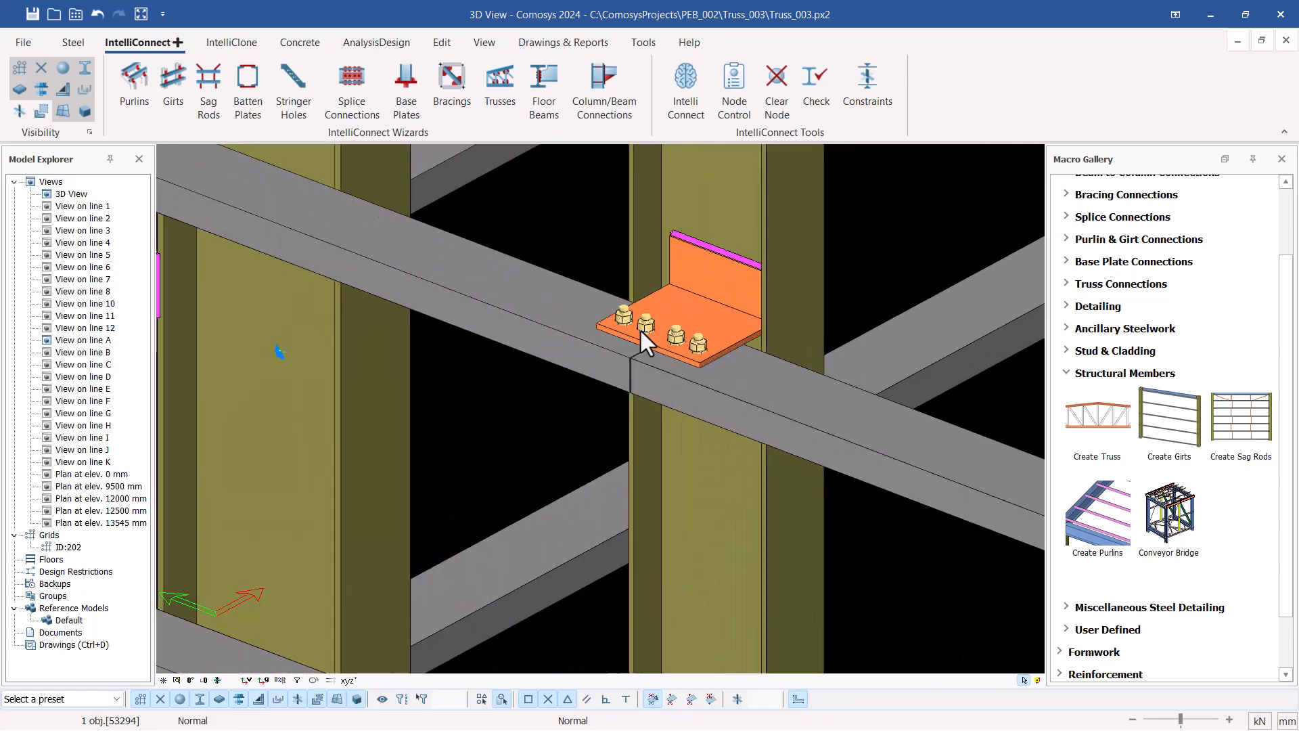
middle_click_drag(651, 324, 734, 344)
scroll(789, 343, "down", 10)
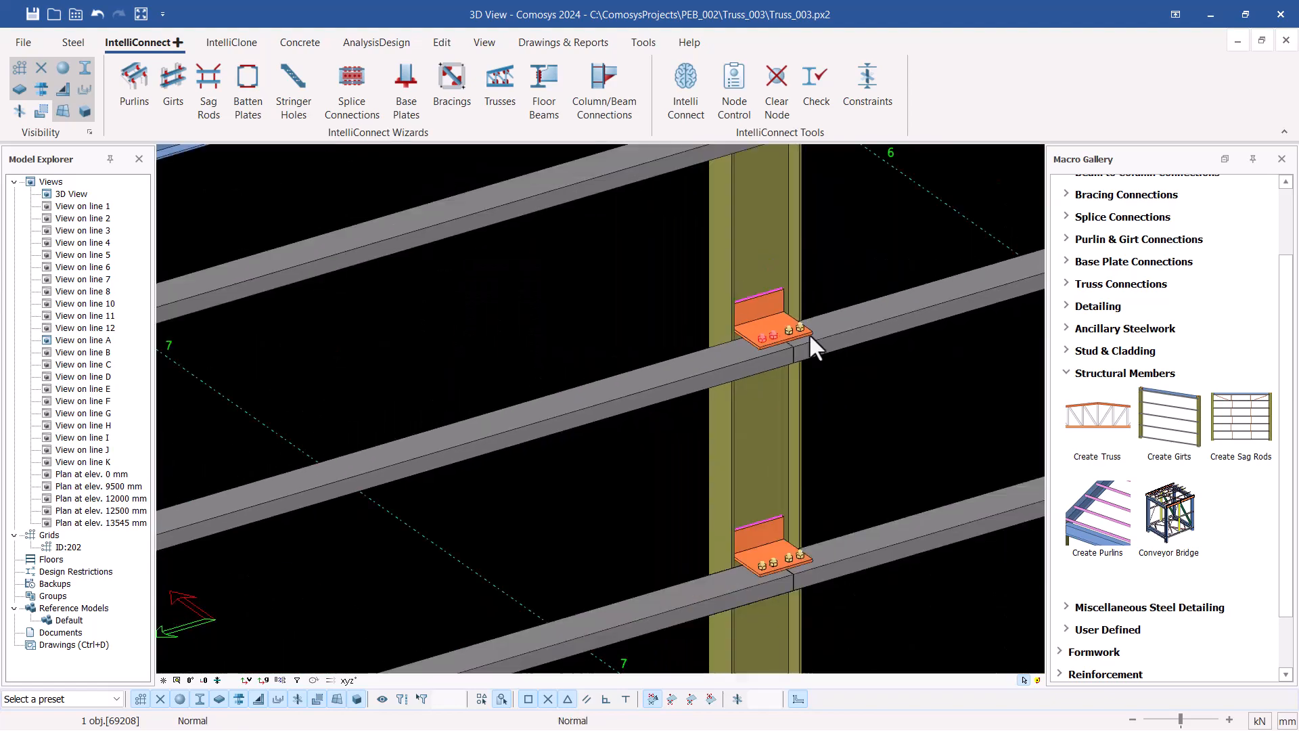
scroll(509, 338, "up", 10)
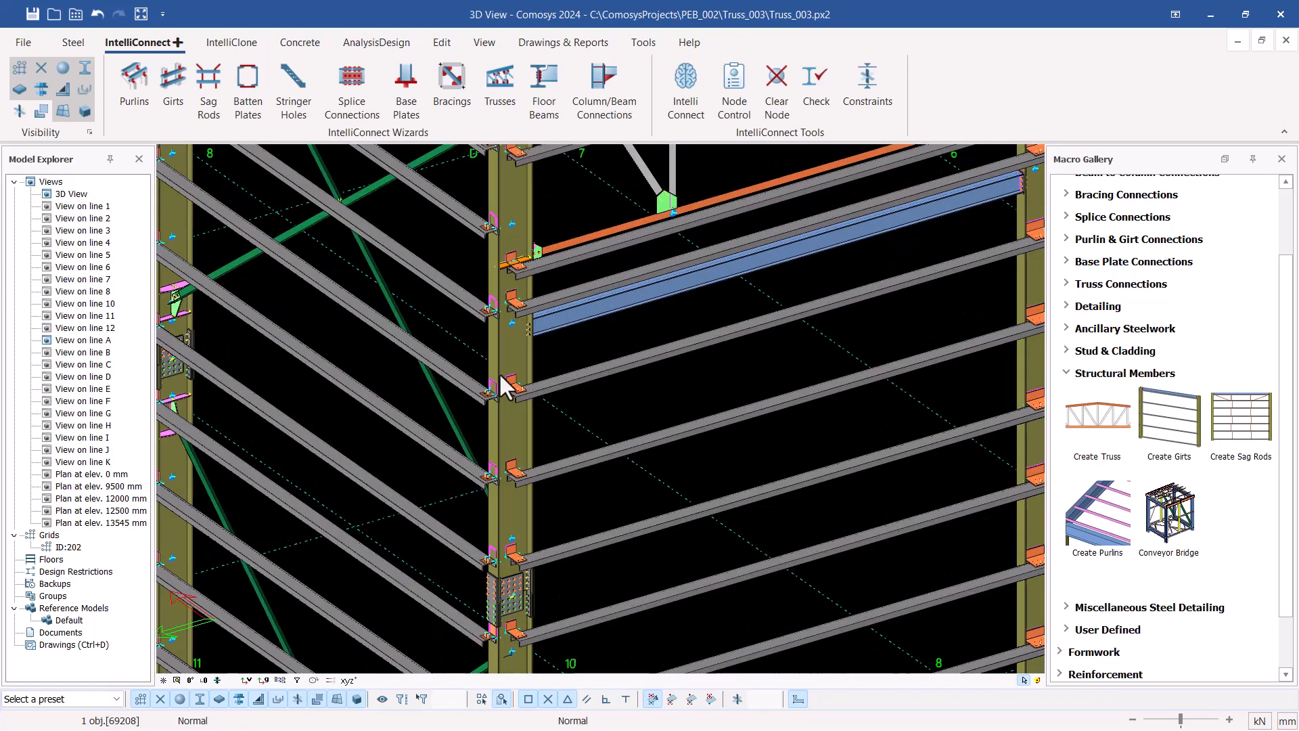
scroll(647, 446, "down", 8)
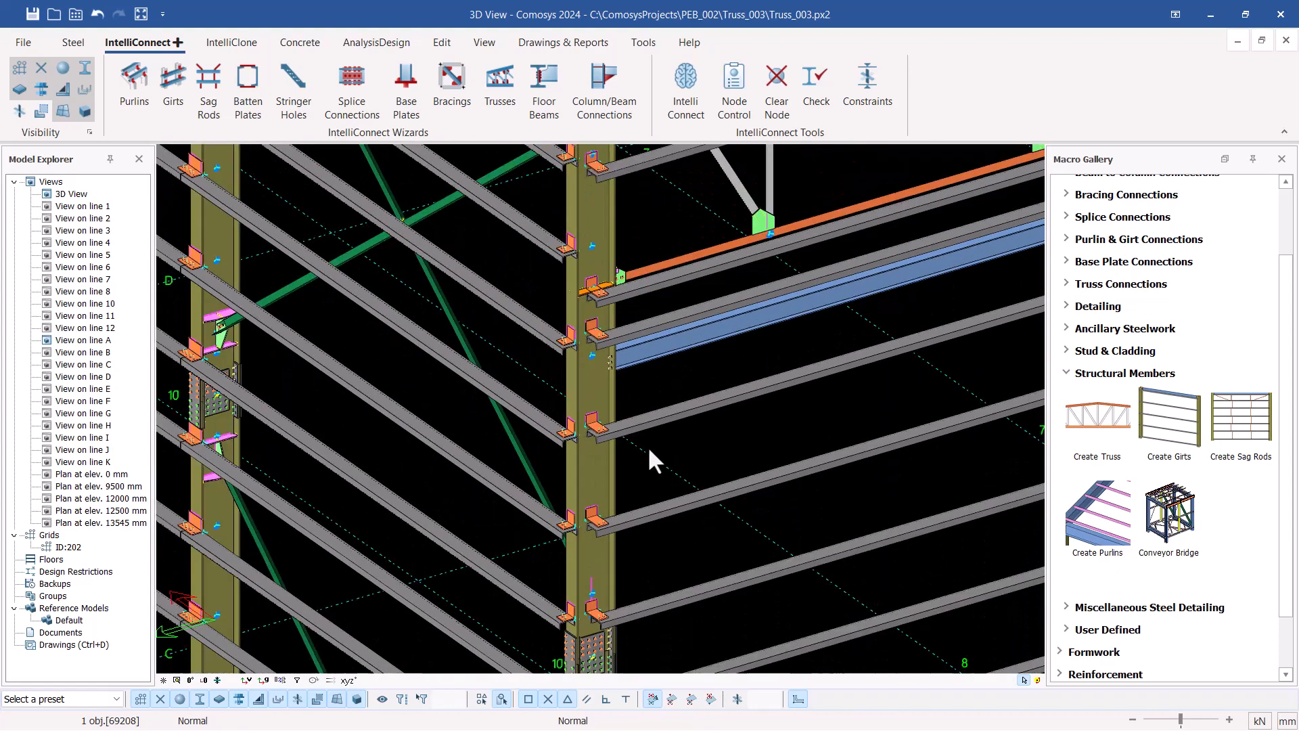
scroll(604, 364, "up", 10)
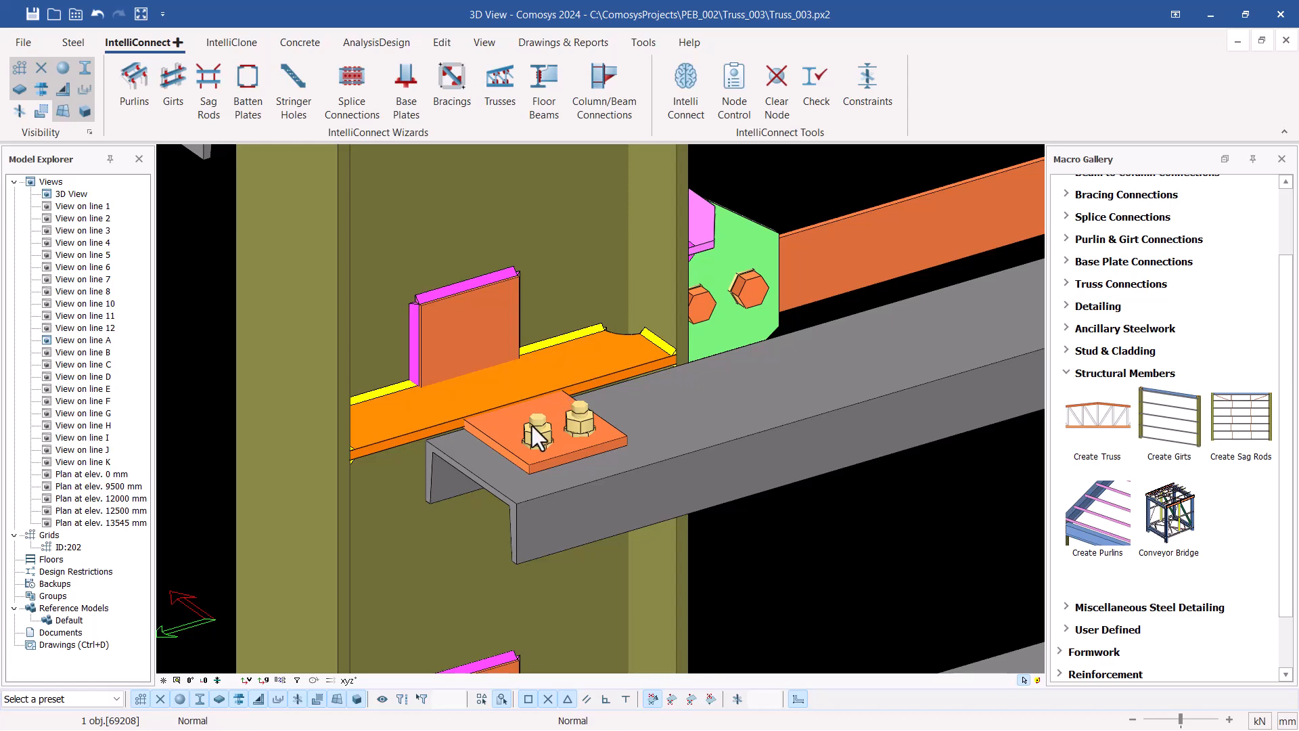
scroll(532, 425, "down", 10)
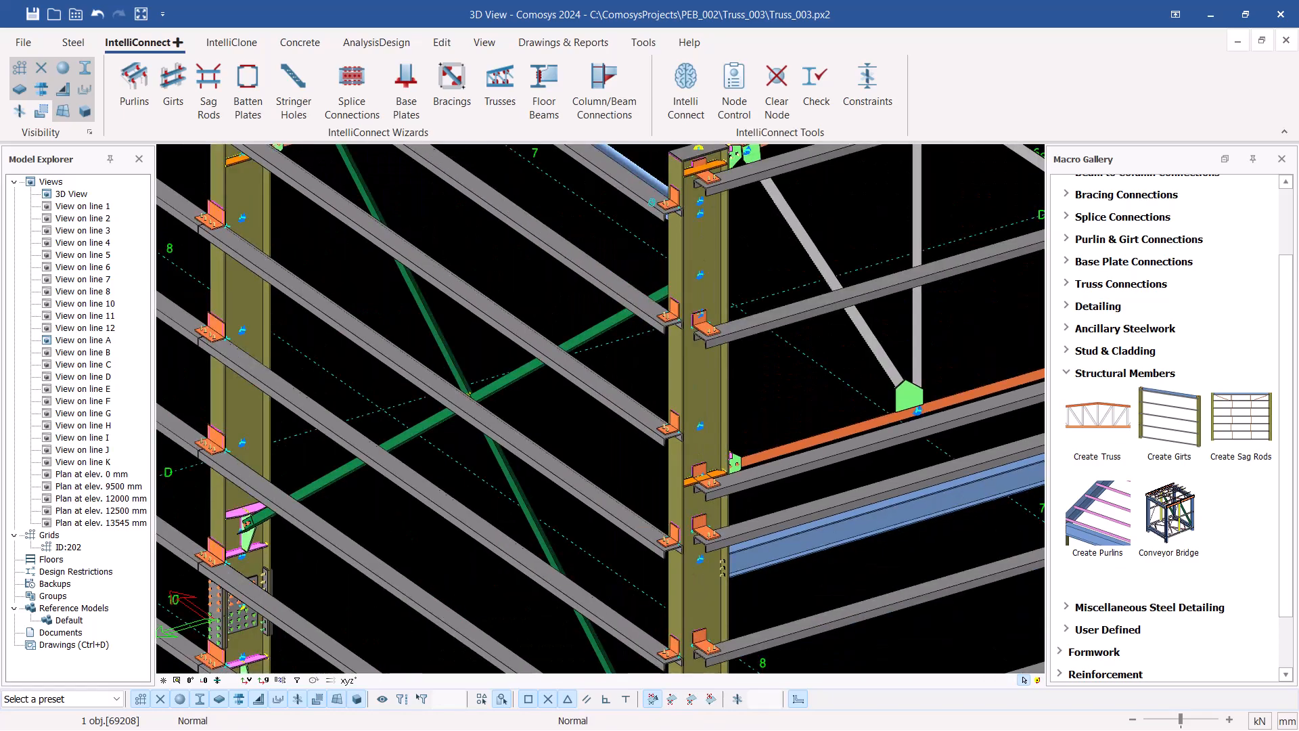
scroll(747, 492, "down", 10)
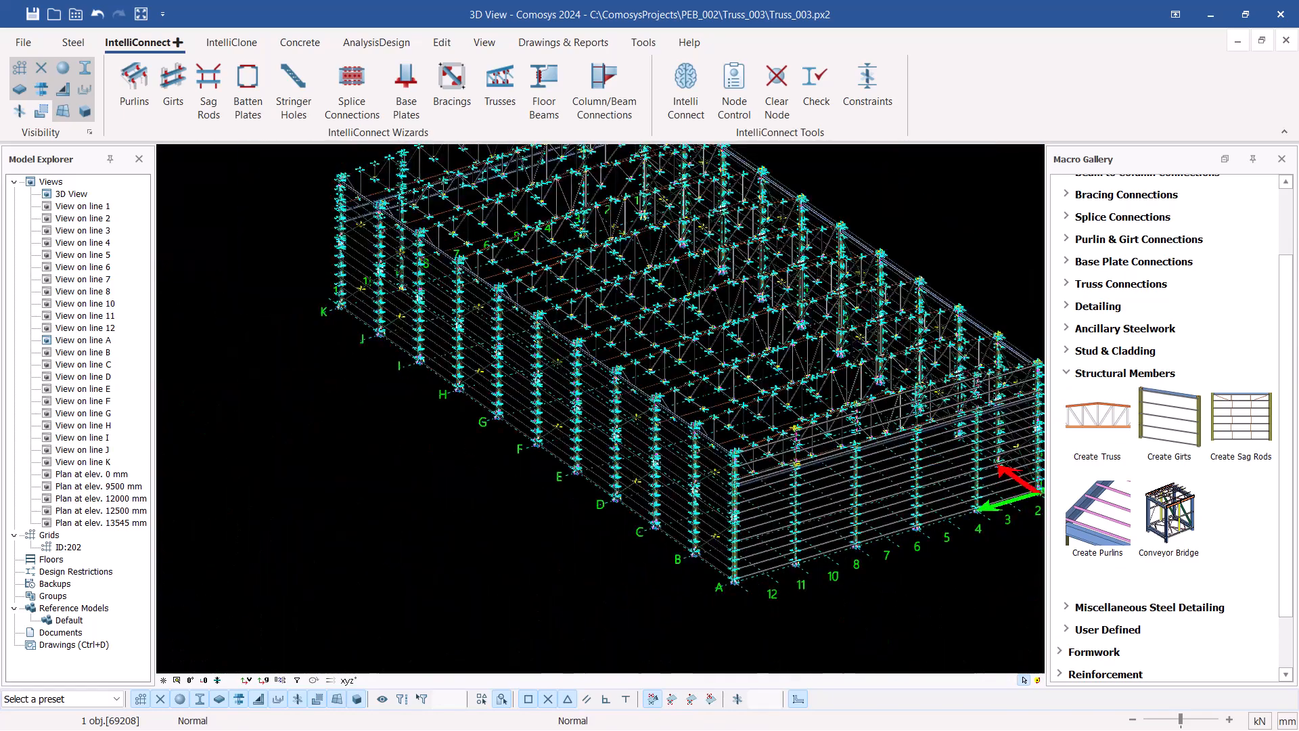
Examine the girts around a truss gusset plate and corner K12, and clear the selection of that plate
scroll(395, 249, "up", 10)
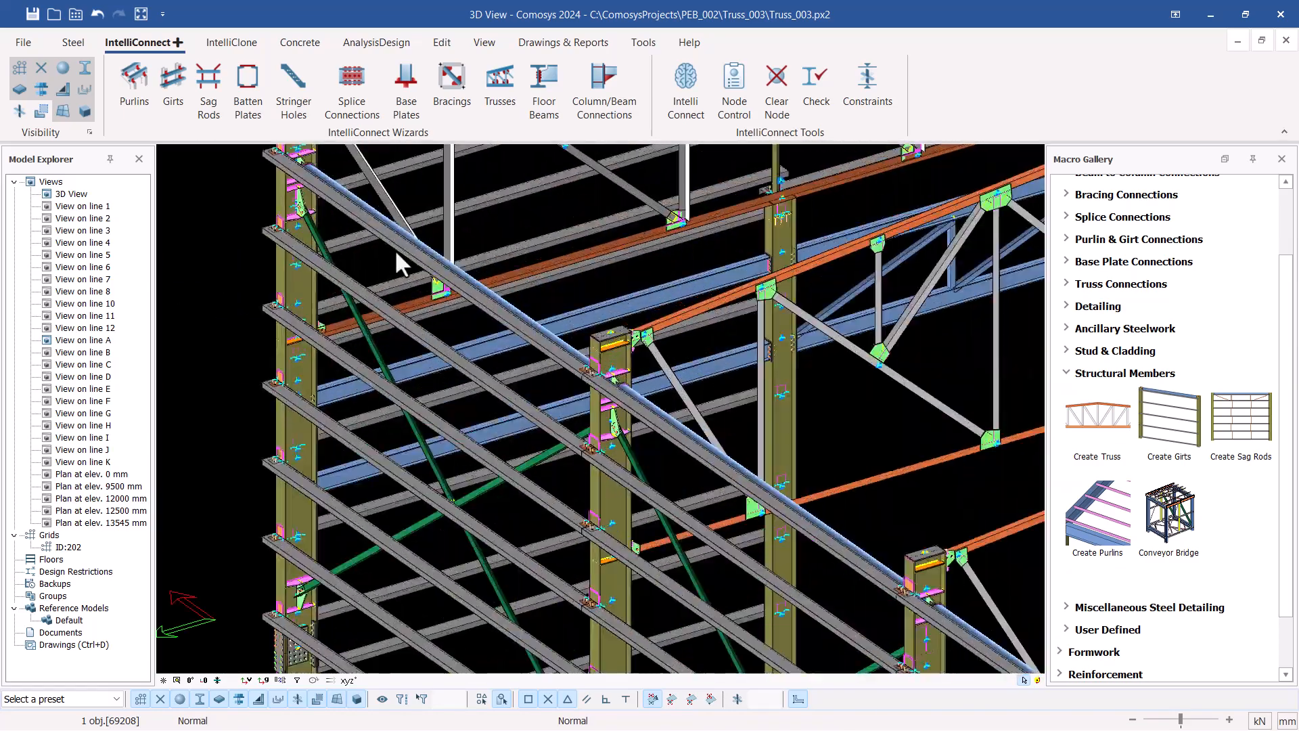
scroll(395, 249, "up", 3)
left_click(457, 307)
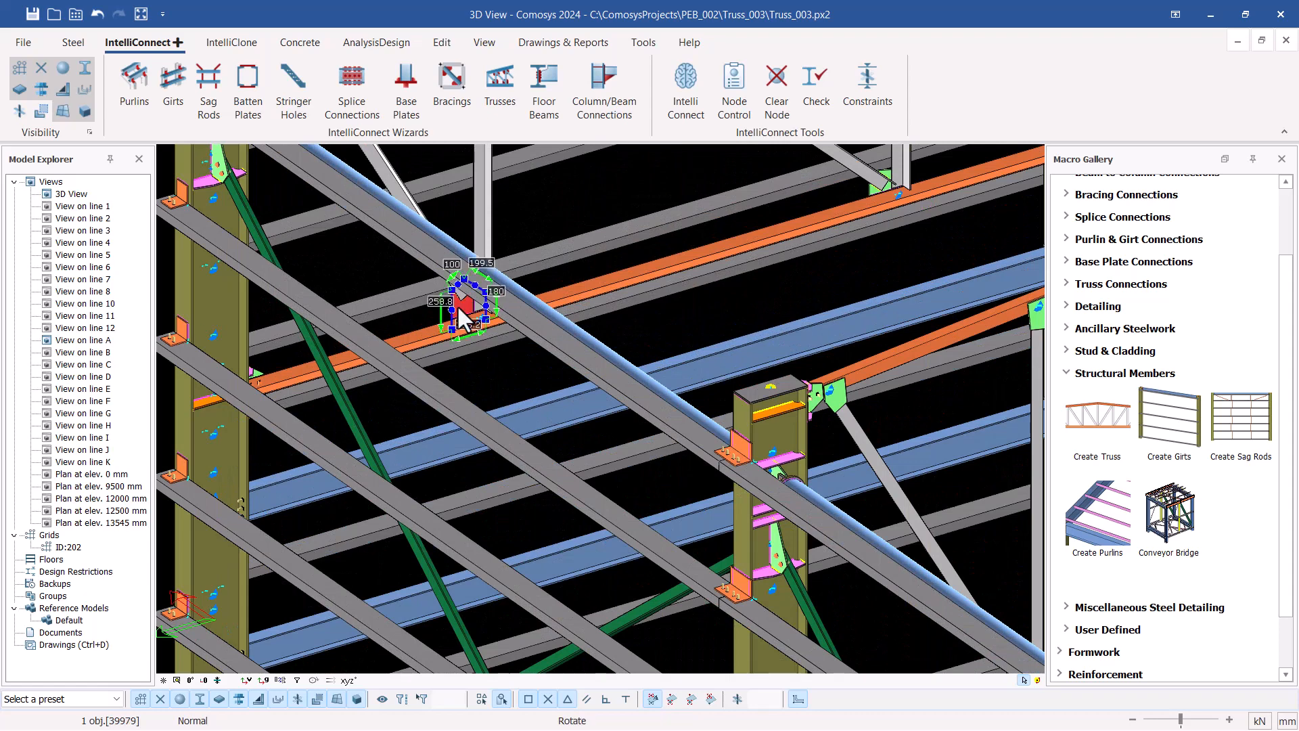
middle_click_drag(458, 308, 616, 326)
scroll(640, 449, "down", 5)
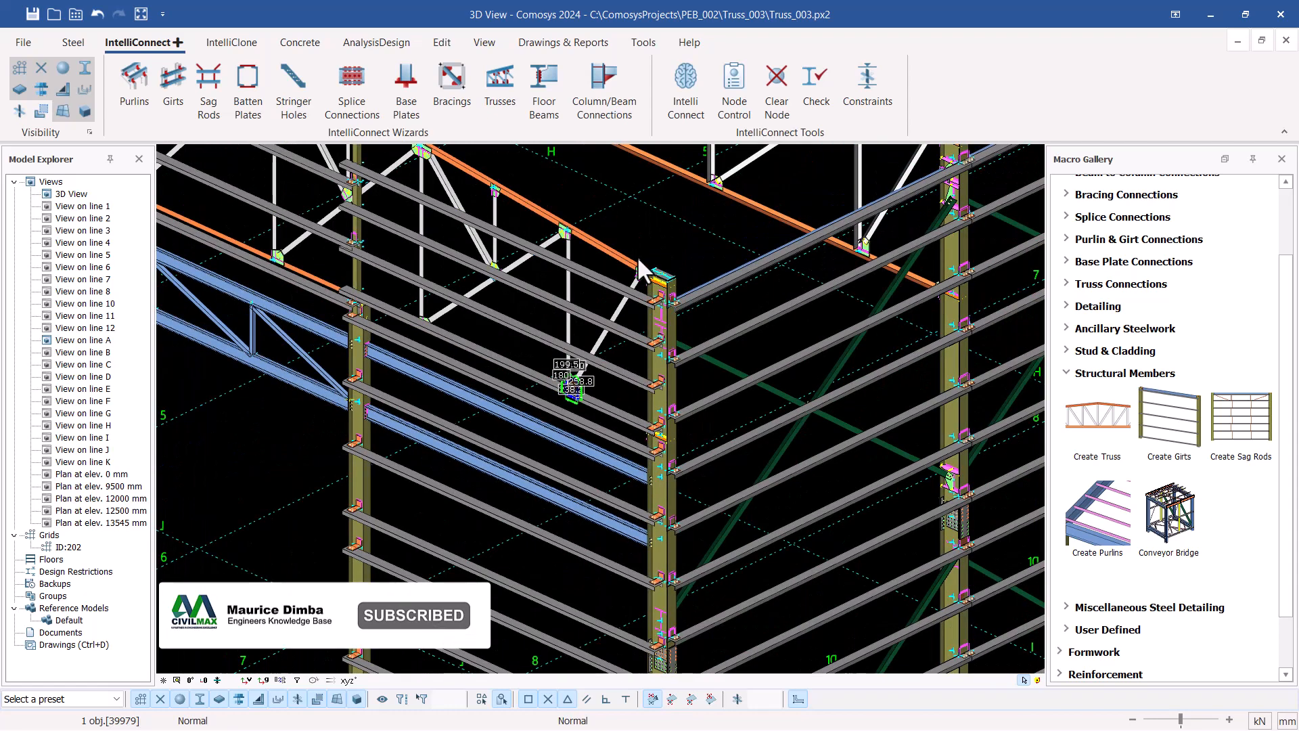
left_click(712, 205)
scroll(676, 405, "down", 3)
scroll(680, 436, "down", 2)
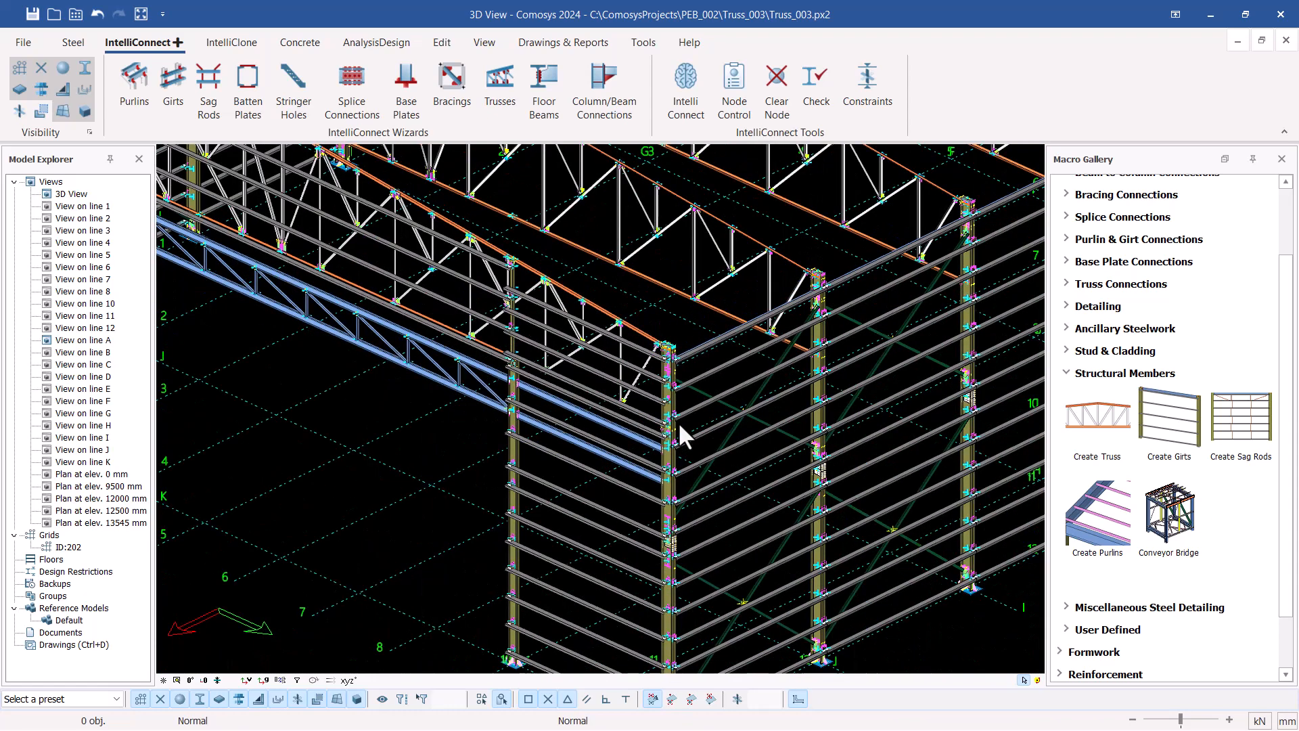
scroll(680, 436, "down", 2)
middle_click_drag(593, 361, 592, 358)
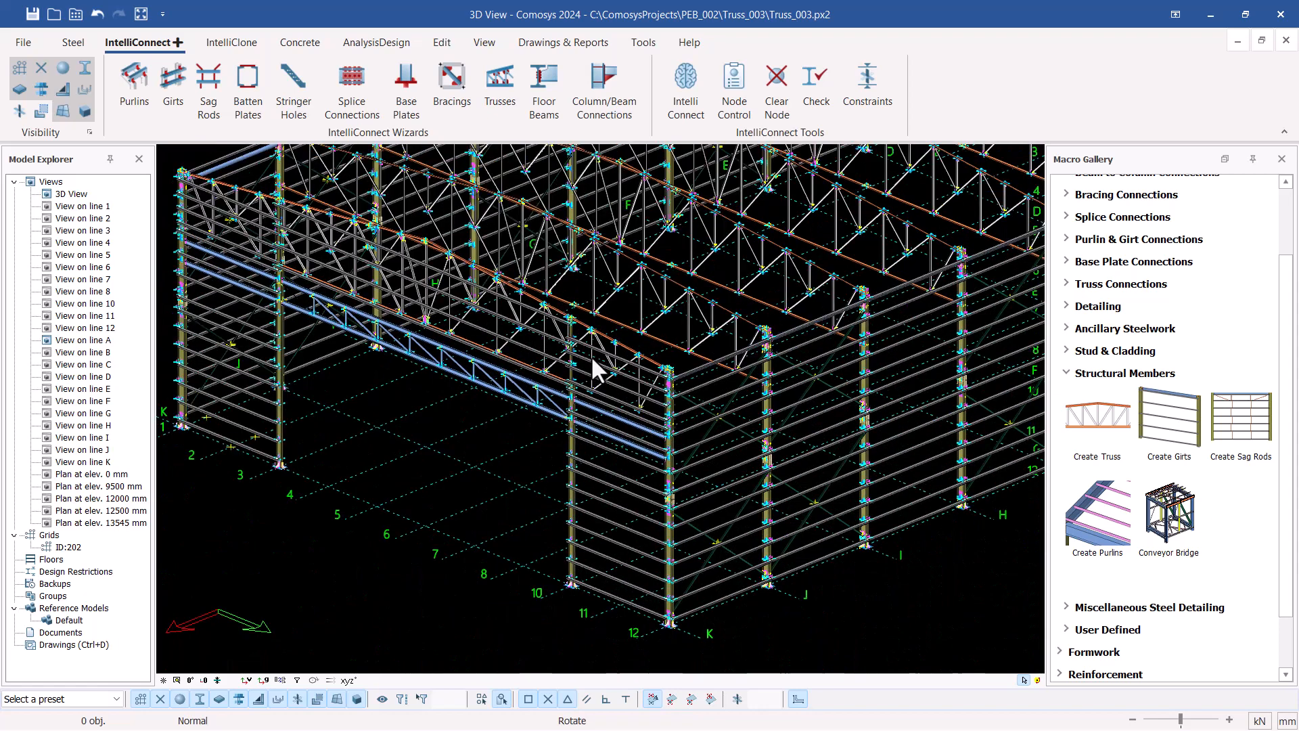
Inspect the girt cleats on column K3 beside the opening, from the base up to the lattice beam connections
scroll(250, 365, "up", 5)
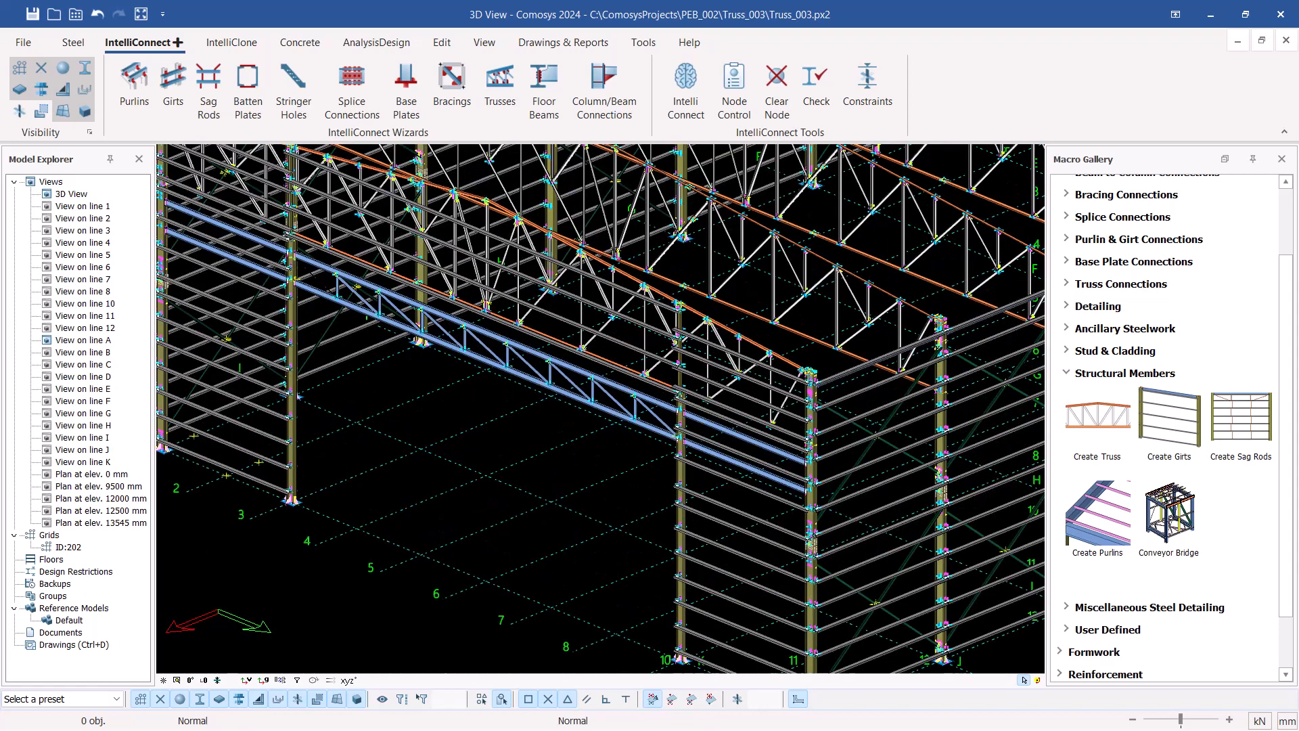
scroll(342, 379, "up", 3)
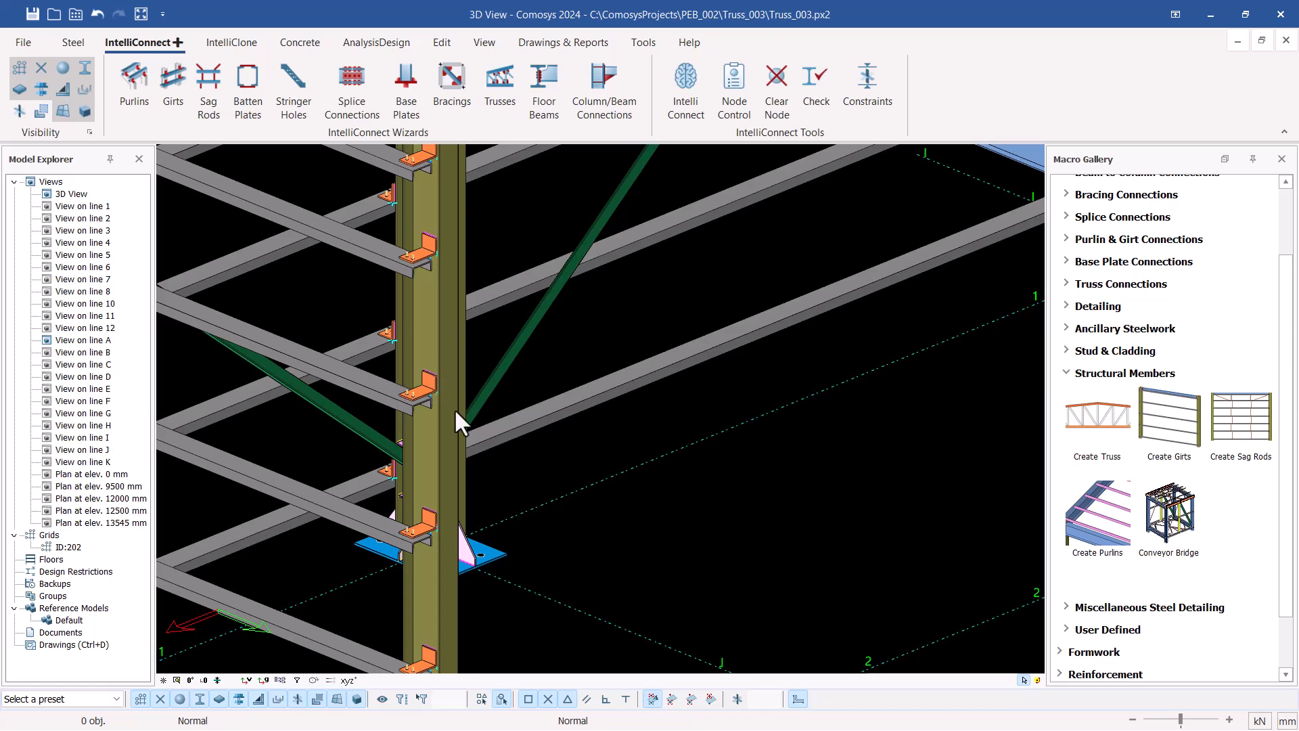
scroll(508, 356, "down", 6)
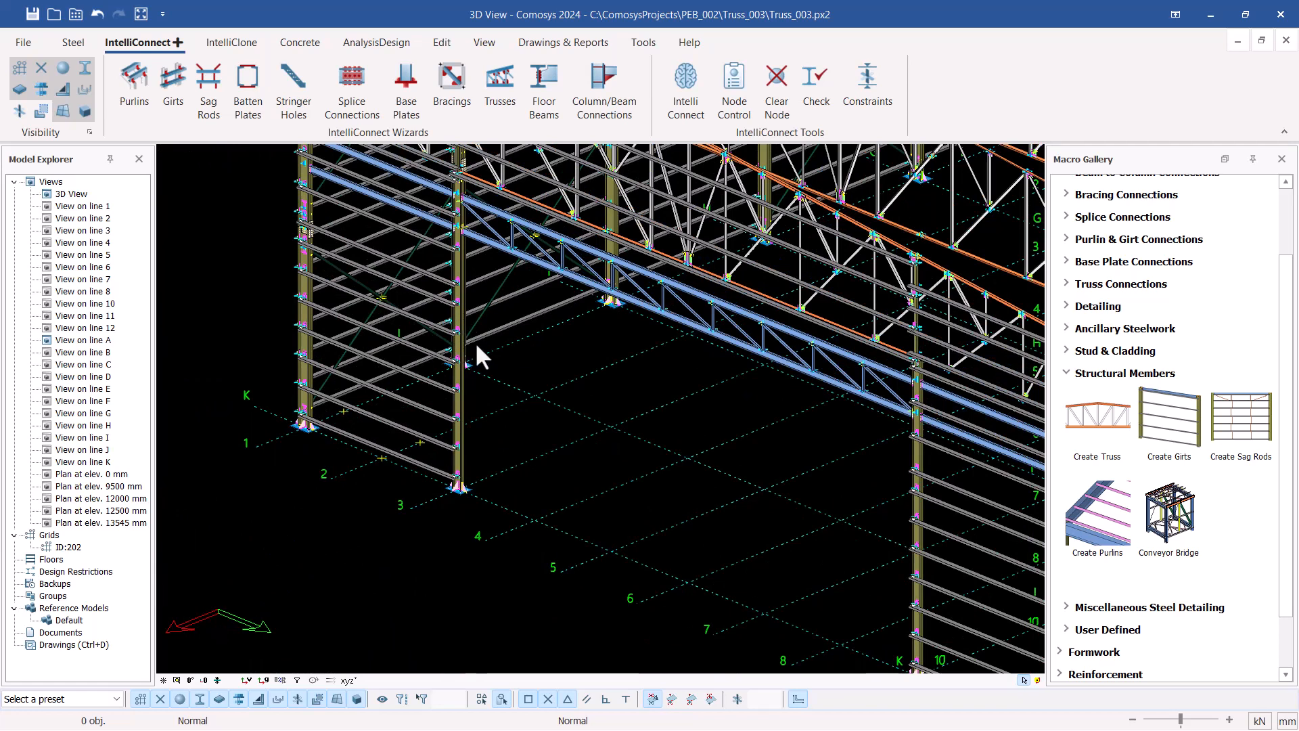
scroll(449, 365, "up", 6)
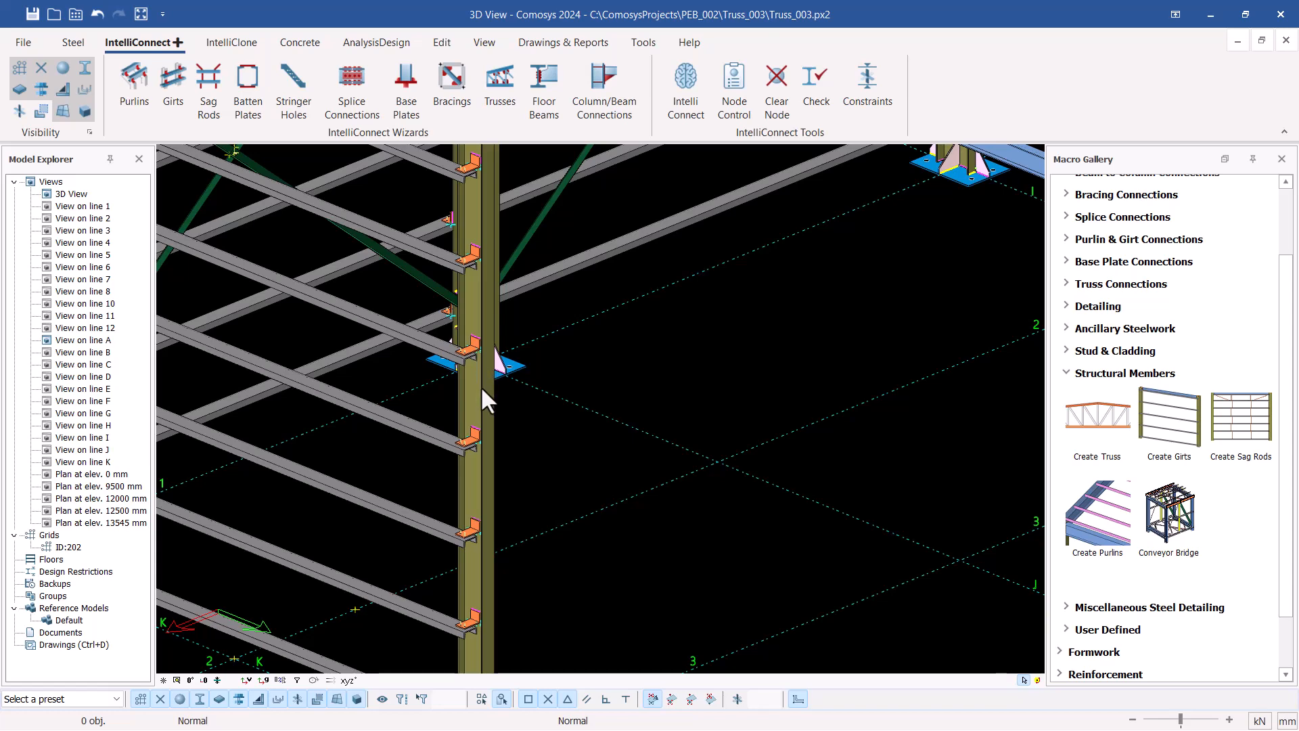
scroll(477, 433, "down", 5)
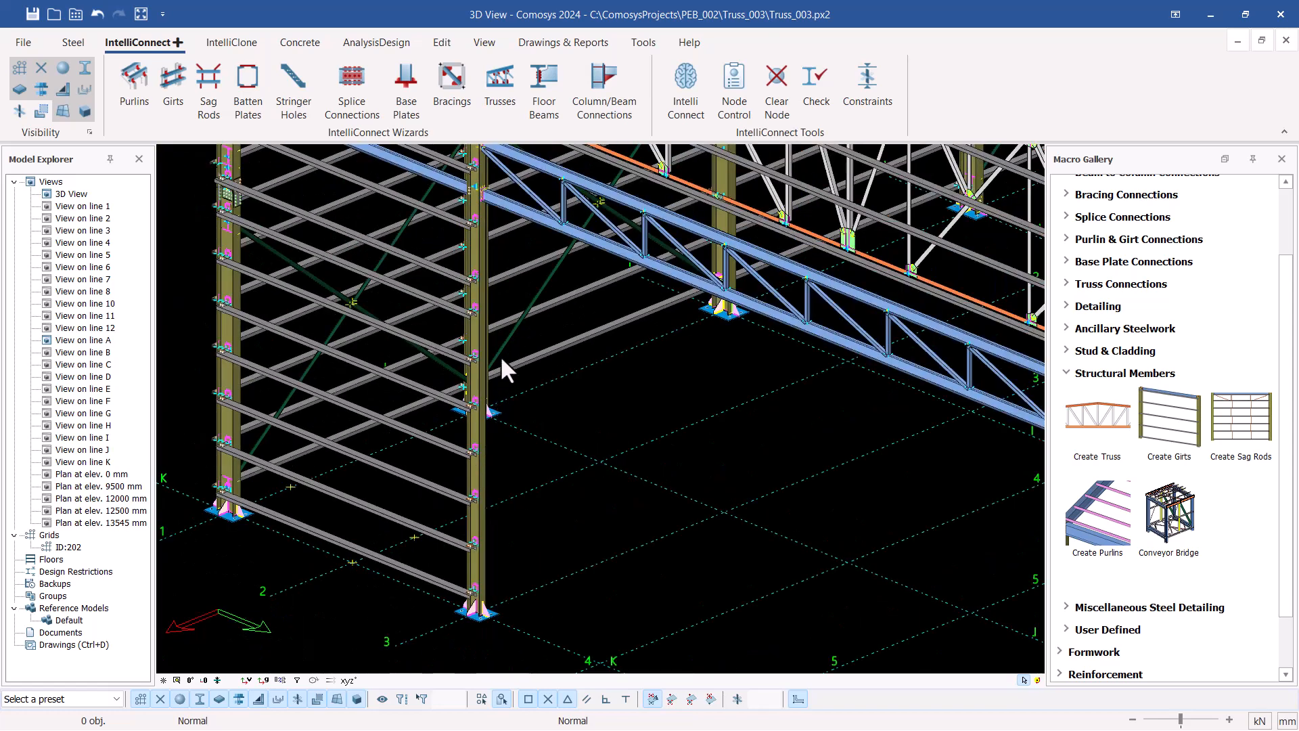
scroll(467, 486, "down", 1)
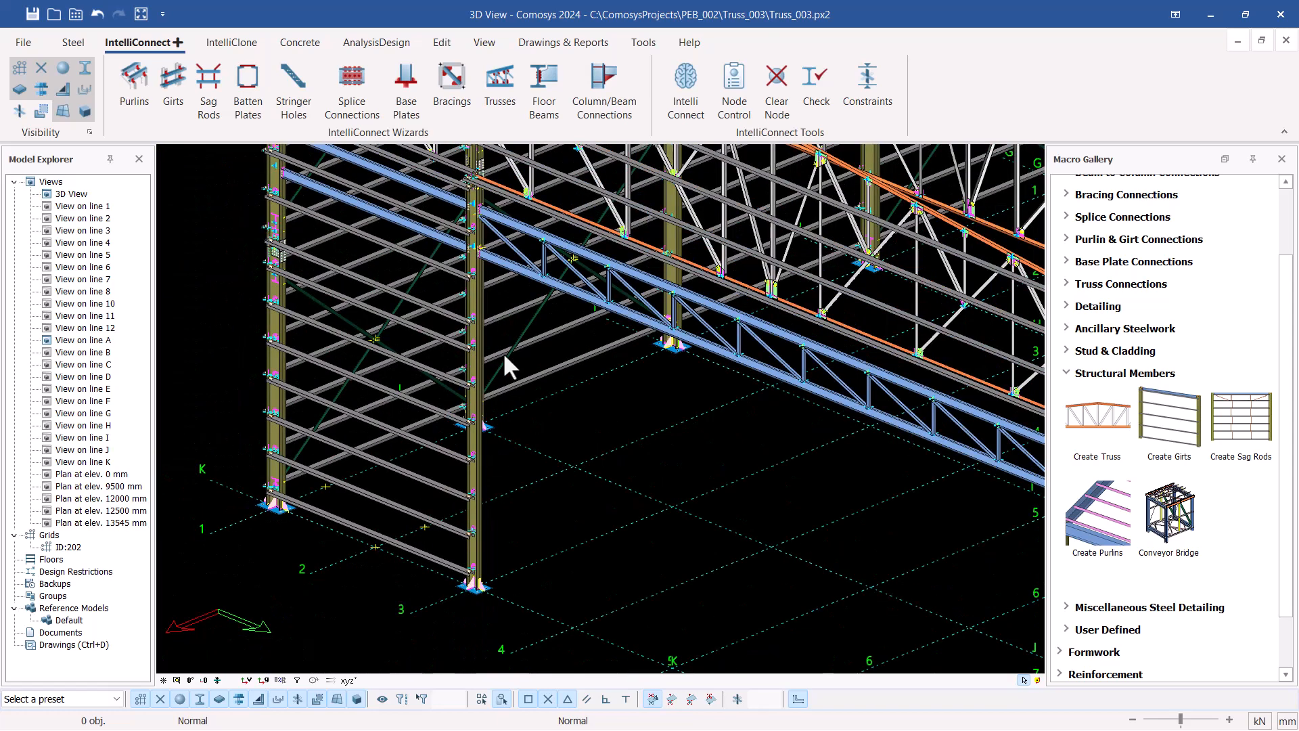
scroll(467, 180, "up", 6)
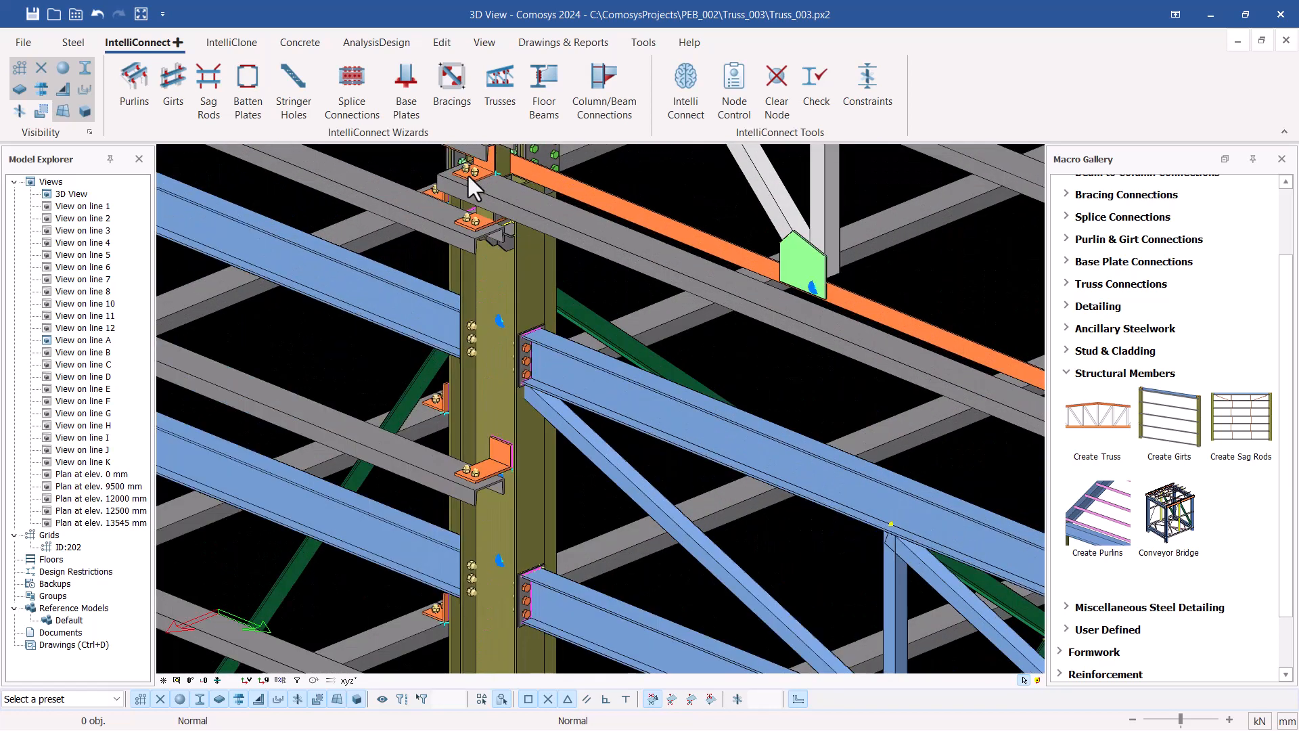